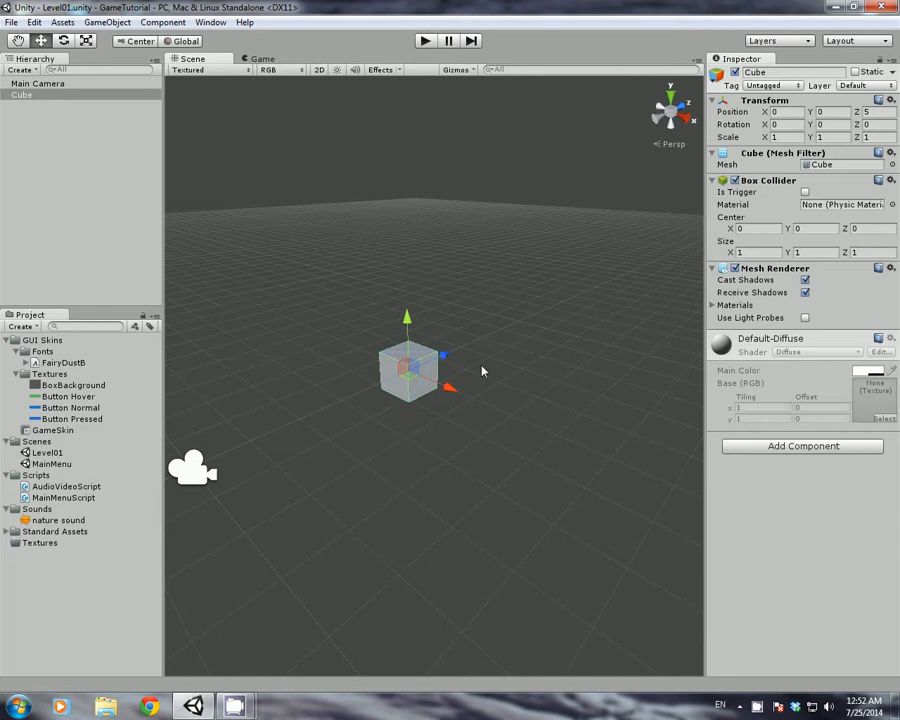
Select the Cube and delete it, leaving only the Main Camera in Level01
{"action": "left_click", "coordinate": [334, 350]}
{"action": "left_click", "coordinate": [401, 358]}
{"action": "key", "text": "Delete"}
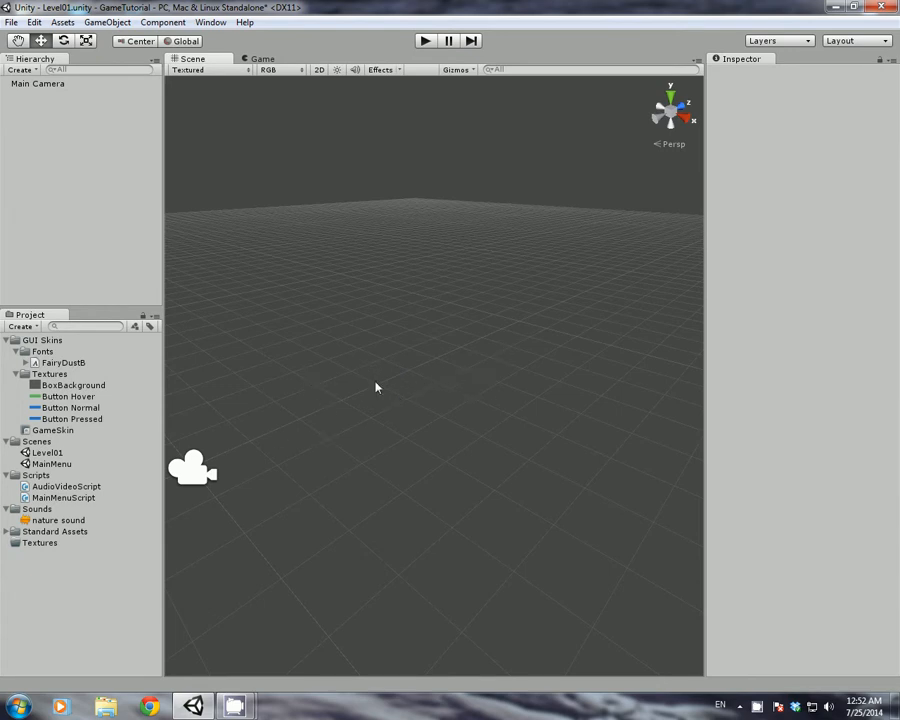
{"action": "mouse_move", "coordinate": [264, 409]}
{"action": "left_mouse_down", "text": "alt"}
{"action": "mouse_move", "coordinate": [333, 383]}
{"action": "mouse_move", "coordinate": [261, 387]}
{"action": "left_mouse_up", "text": "alt"}
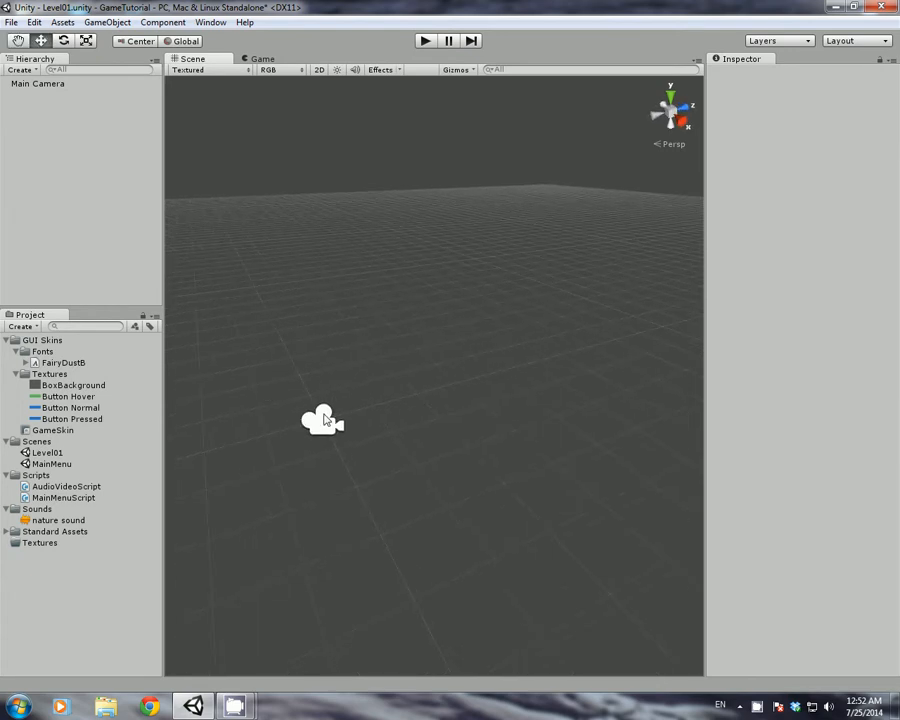
Create a Terrain object from GameObject > Create Other > Terrain
{"action": "left_click", "coordinate": [118, 26]}
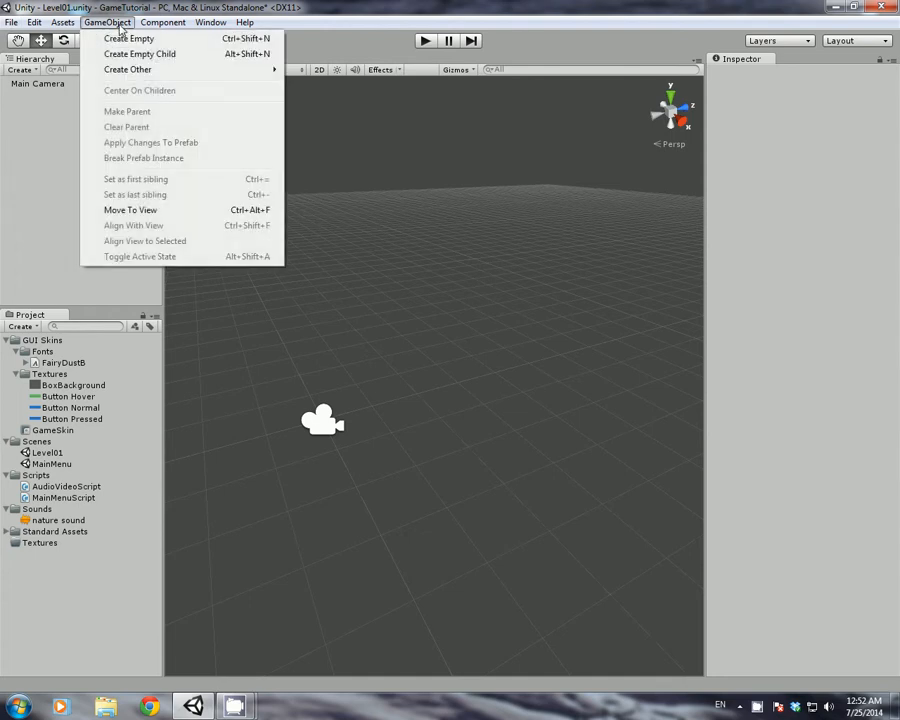
{"action": "mouse_move", "coordinate": [133, 70]}
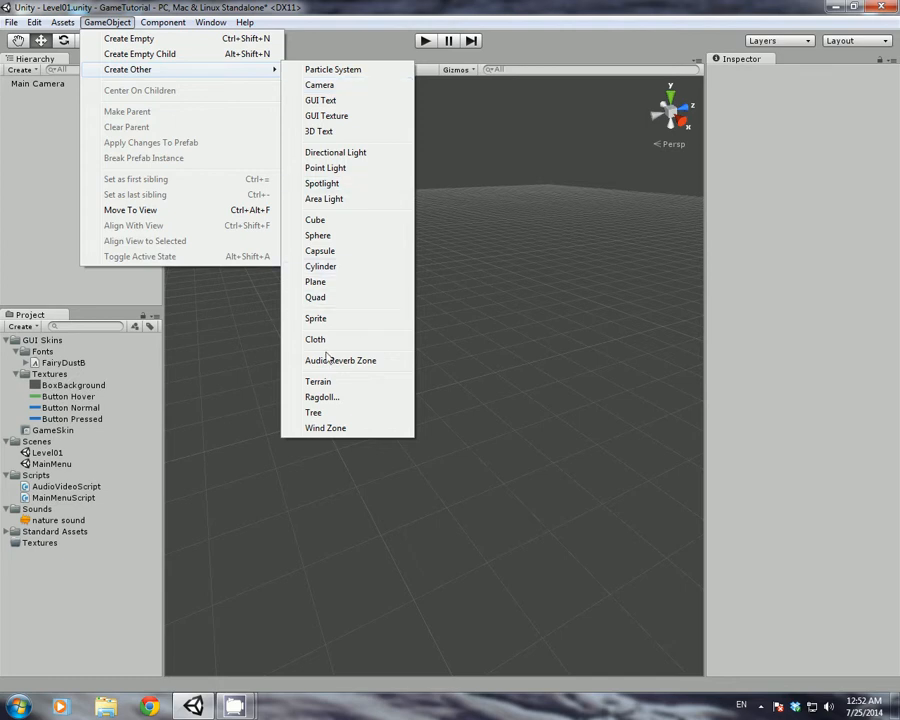
{"action": "left_click", "coordinate": [320, 384]}
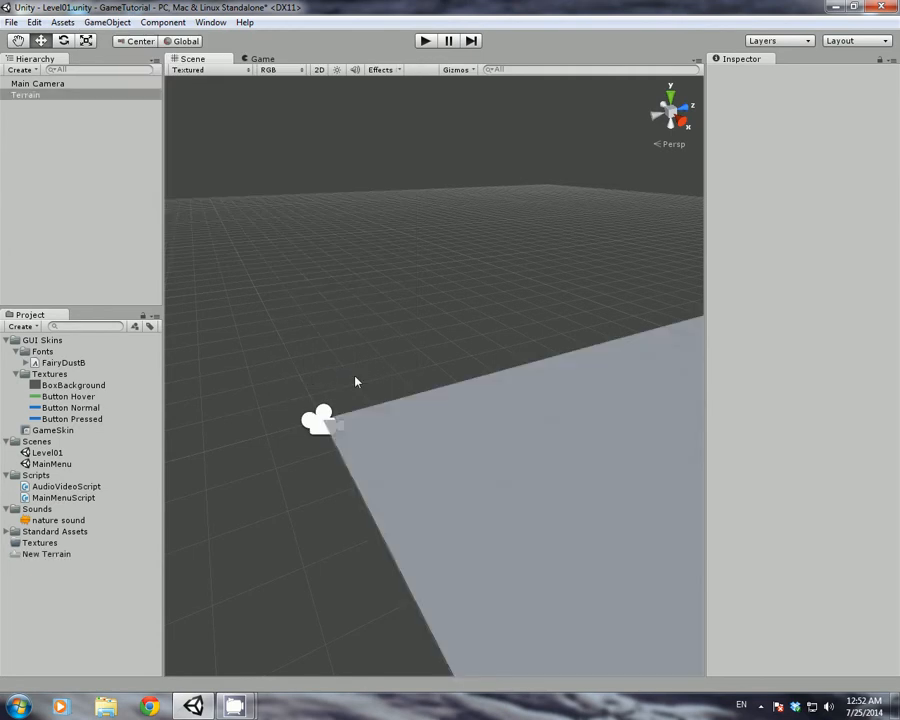
{"action": "left_click_drag", "start_coordinate": [450, 410], "coordinate": [534, 383], "text": "alt"}
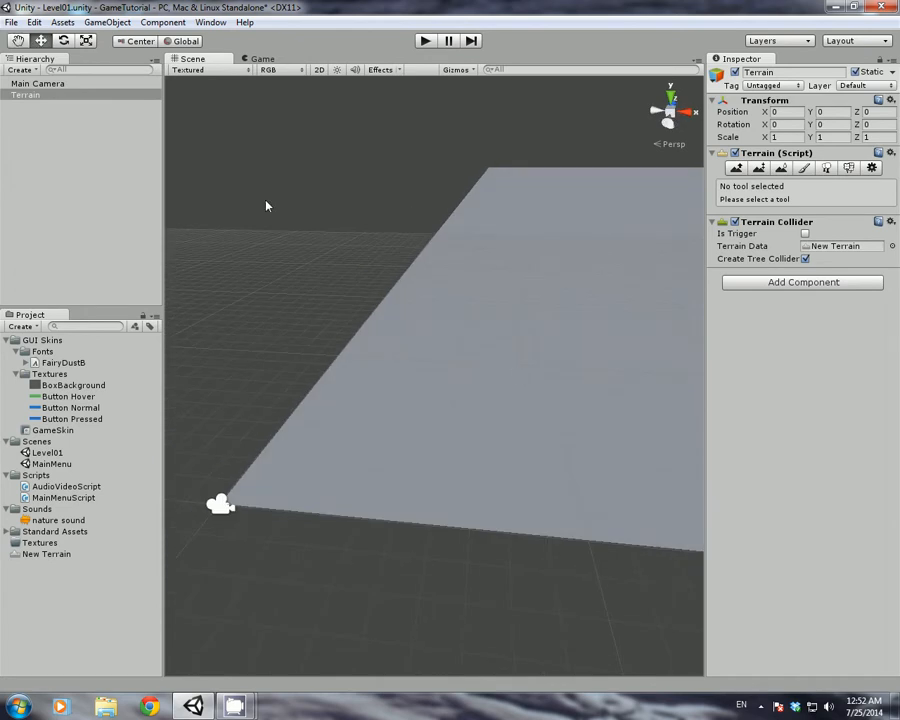
Select the Terrain and begin entering its width in Terrain Settings
{"action": "left_click", "coordinate": [16, 97]}
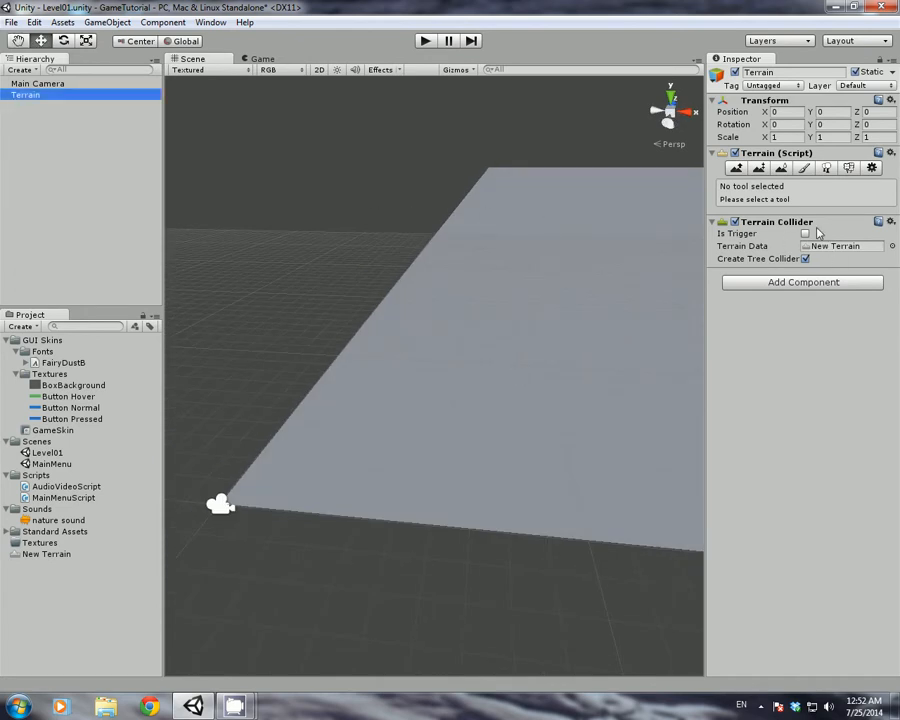
{"action": "left_click", "coordinate": [871, 168]}
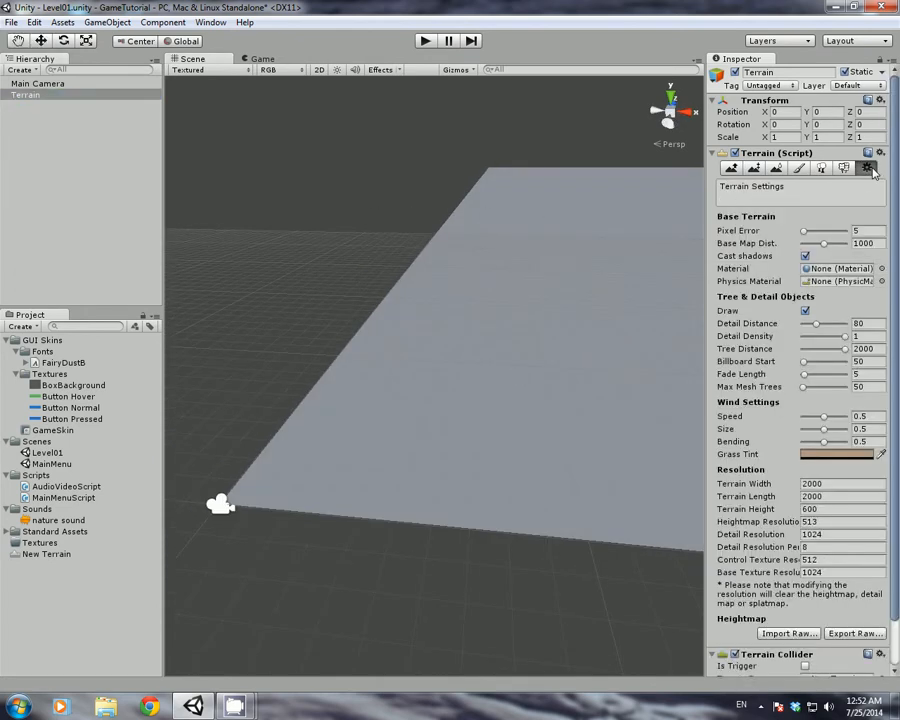
{"action": "left_click_drag", "start_coordinate": [897, 374], "coordinate": [897, 424]}
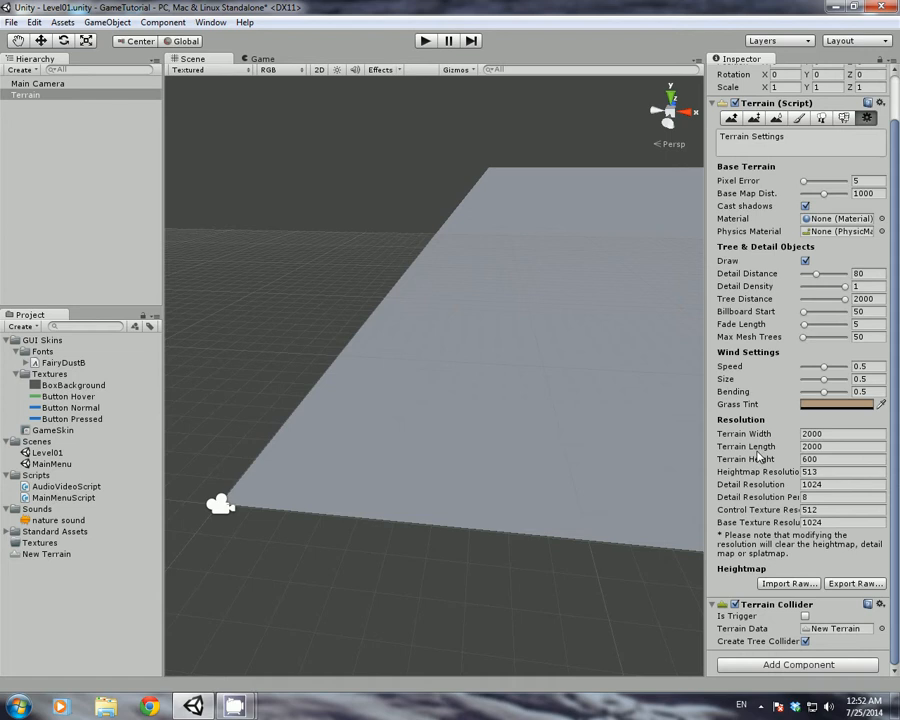
{"action": "left_click", "coordinate": [812, 434]}
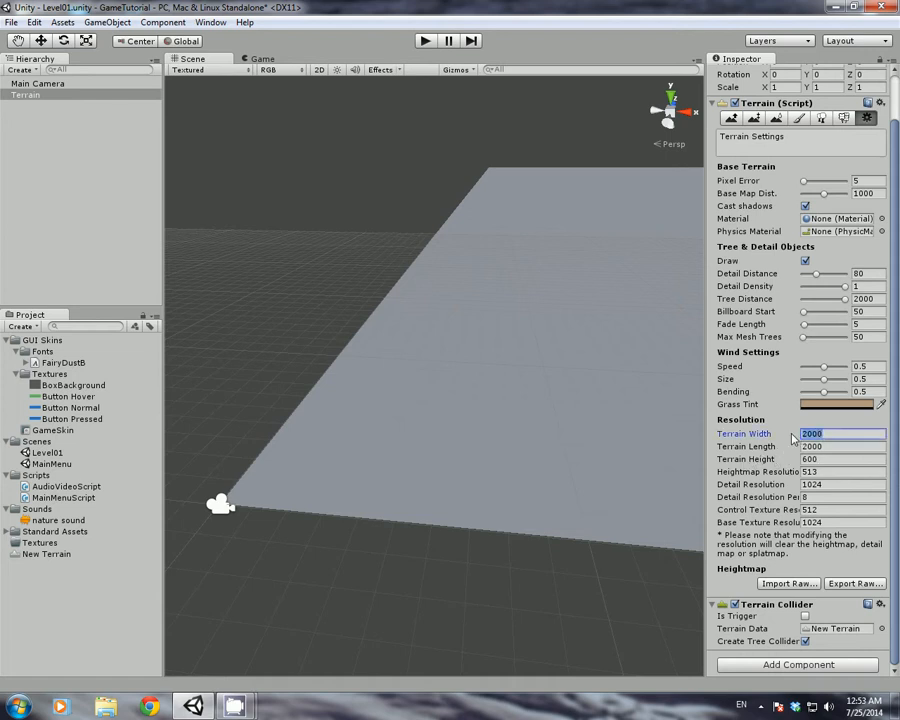
{"action": "type", "text": "2"}
{"action": "key", "text": "Tab"}
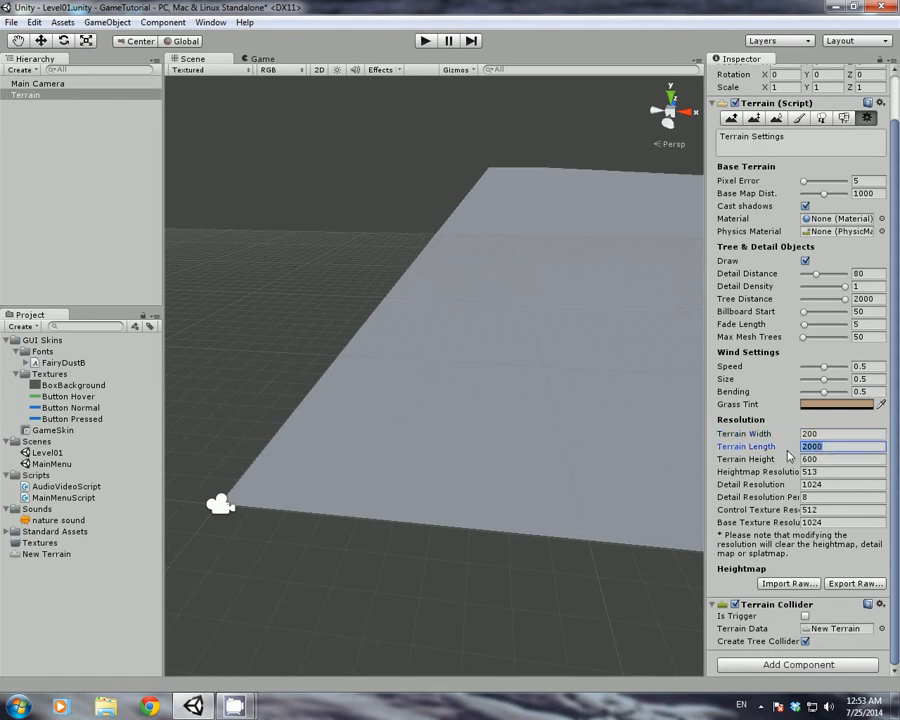
{"action": "type", "text": "20"}
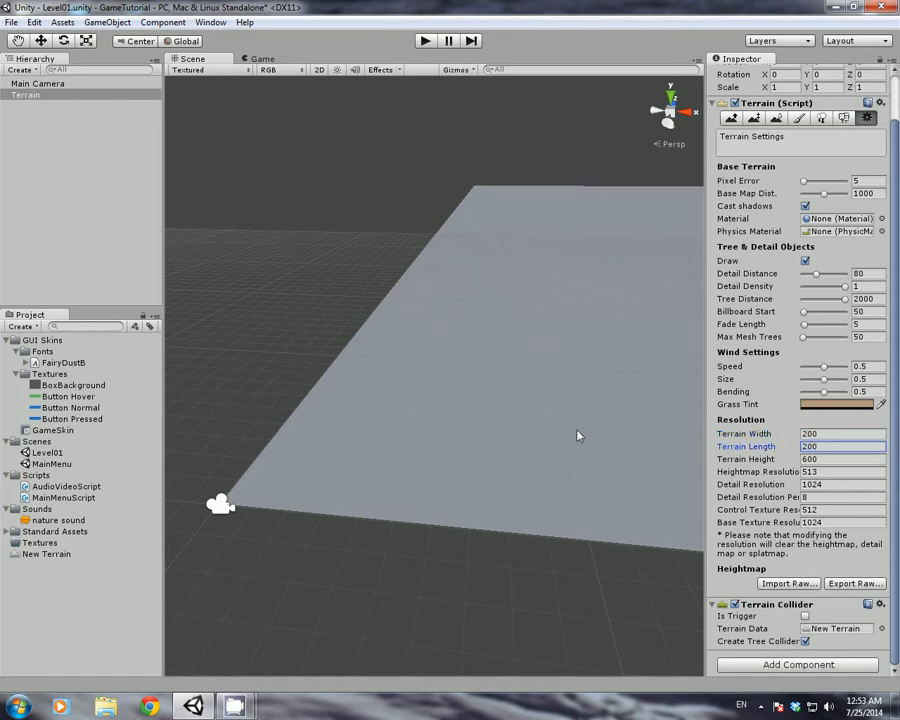
Set the Terrain Width and Terrain Length both to 50
{"action": "mouse_move", "coordinate": [578, 436]}
{"action": "right_mouse_down"}
{"action": "mouse_move", "coordinate": [538, 403]}
{"action": "mouse_move", "coordinate": [557, 396]}
{"action": "mouse_move", "coordinate": [434, 418]}
{"action": "mouse_move", "coordinate": [569, 430]}
{"action": "right_mouse_up"}
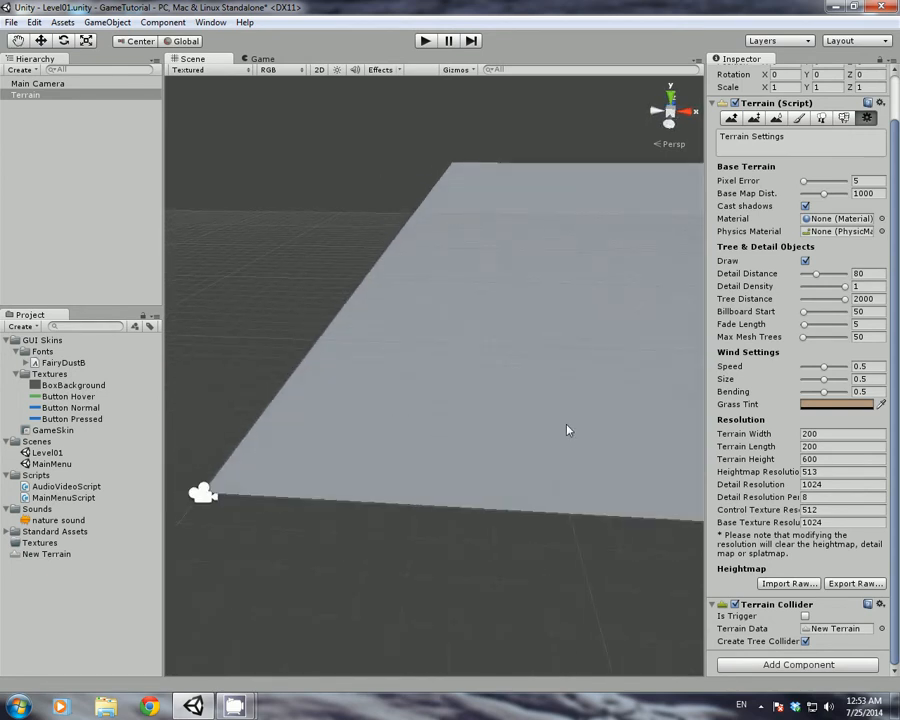
{"action": "left_click", "coordinate": [822, 434]}
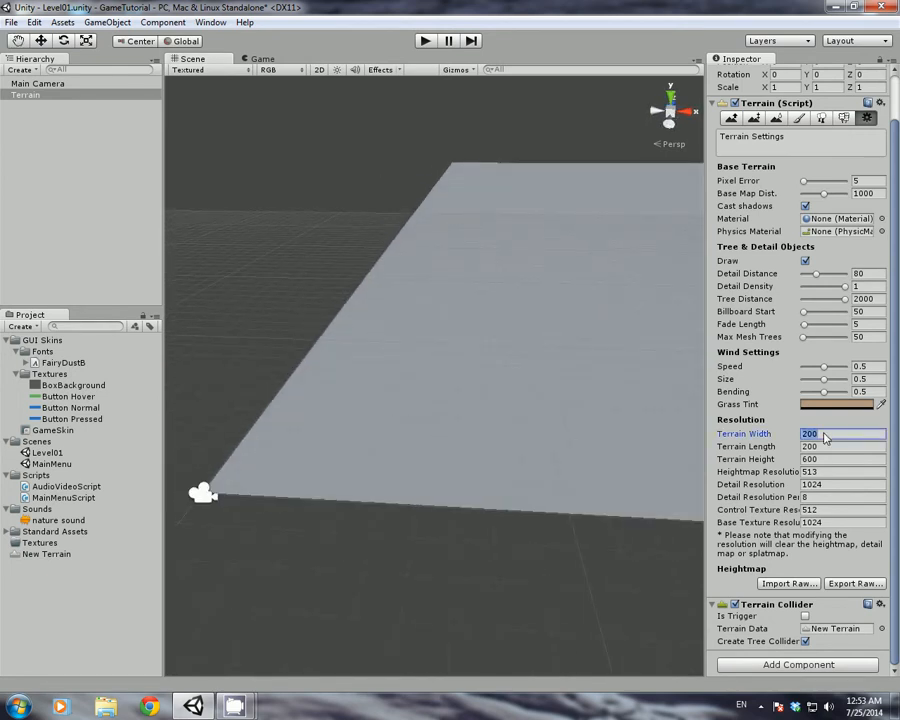
{"action": "left_click", "coordinate": [805, 446]}
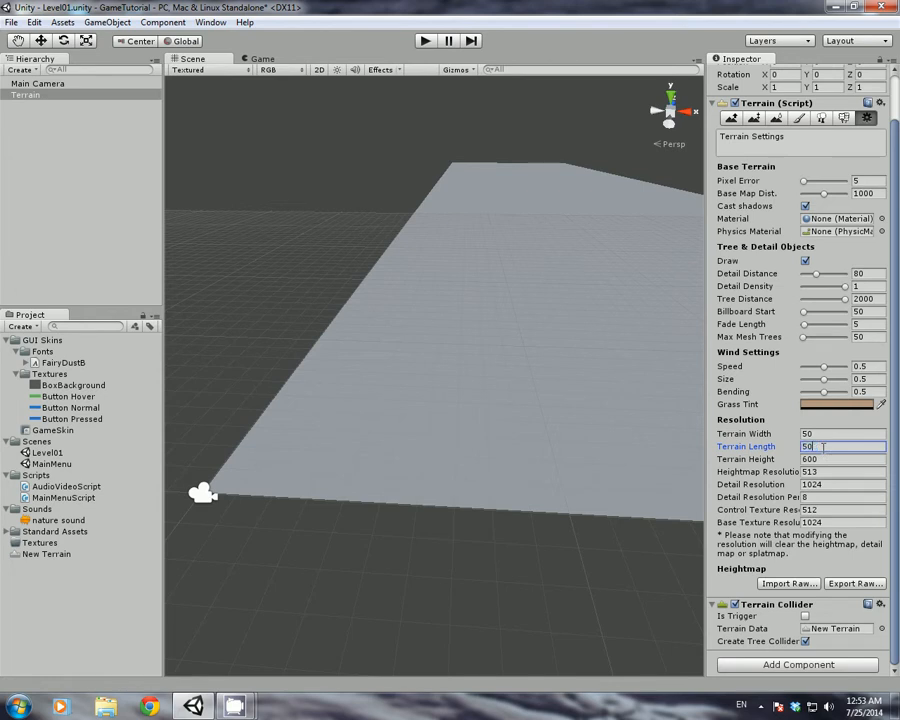
{"action": "type", "text": "50"}
{"action": "key", "text": "Return"}
{"action": "right_click_drag", "start_coordinate": [572, 442], "coordinate": [365, 446]}
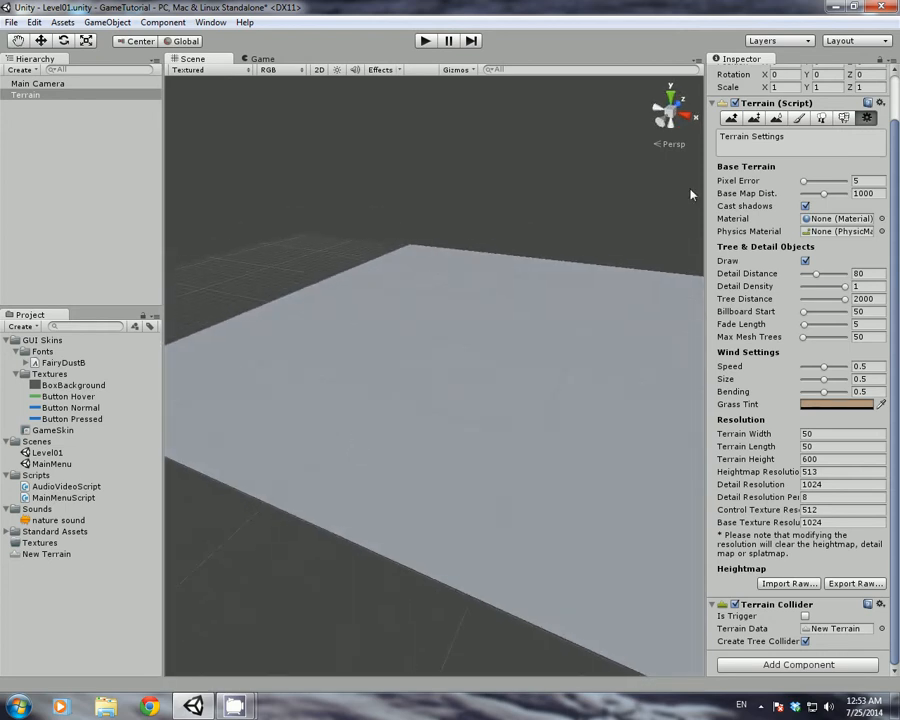
Try the Raise/Lower, Paint Height, Smooth, Trees and Details tools, ending on Paint Texture
{"action": "left_click", "coordinate": [731, 118]}
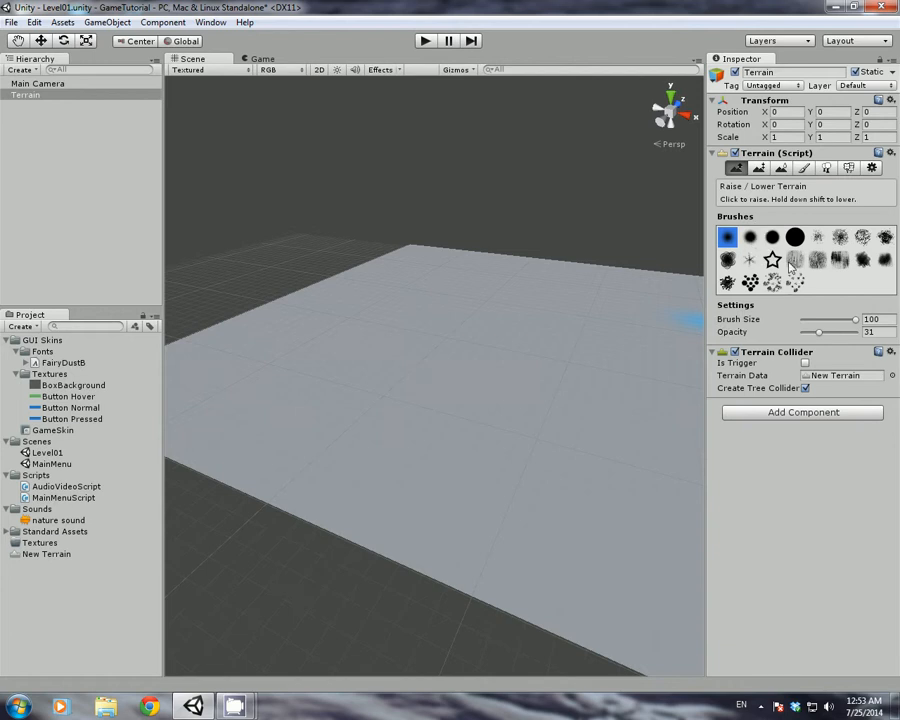
{"action": "left_click", "coordinate": [758, 168]}
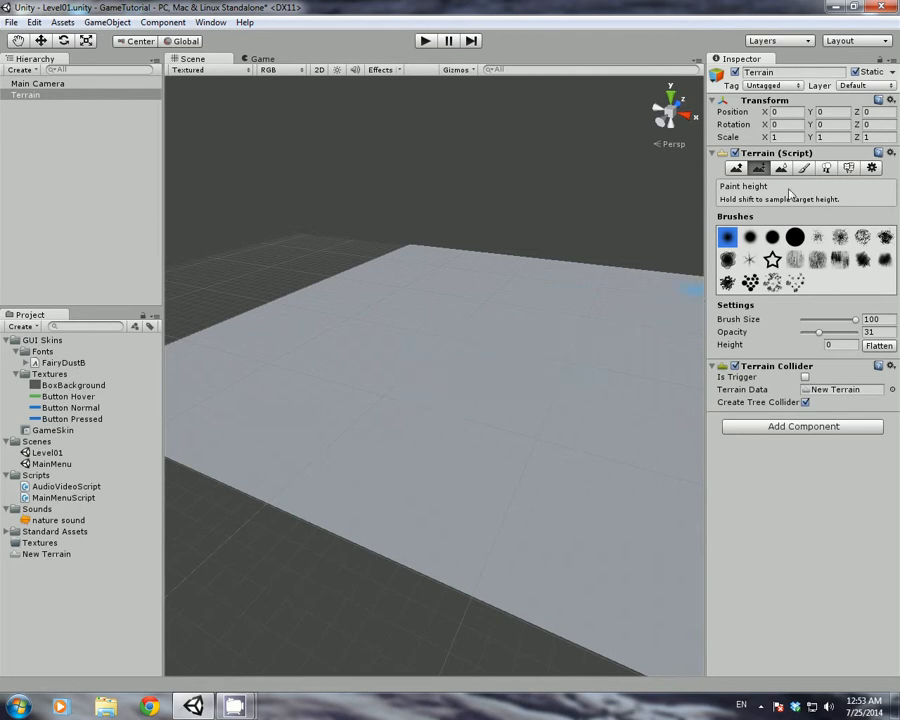
{"action": "left_click", "coordinate": [781, 168]}
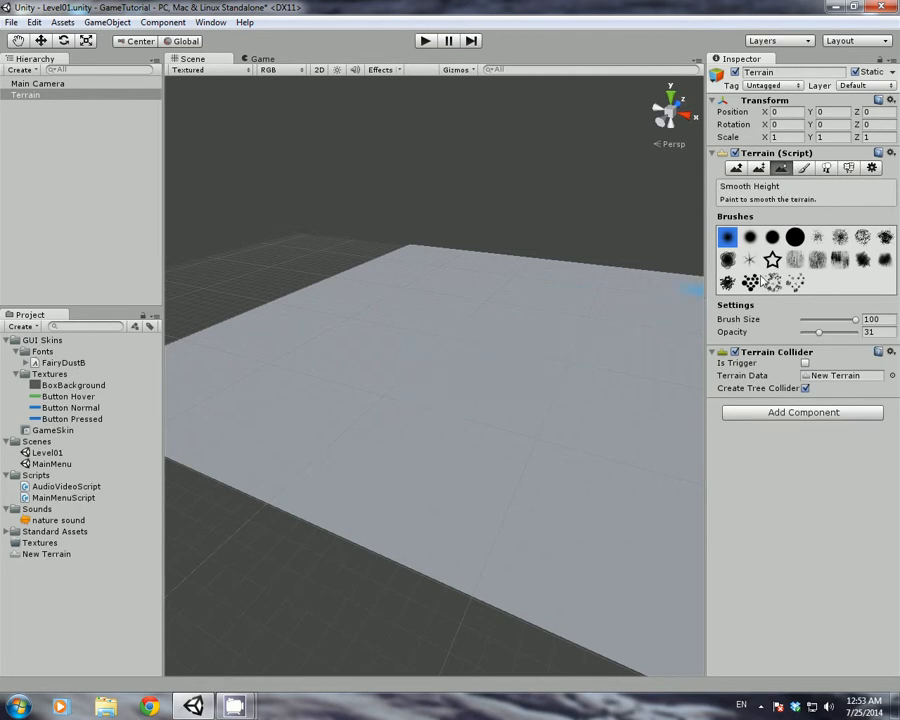
{"action": "key", "text": "F4"}
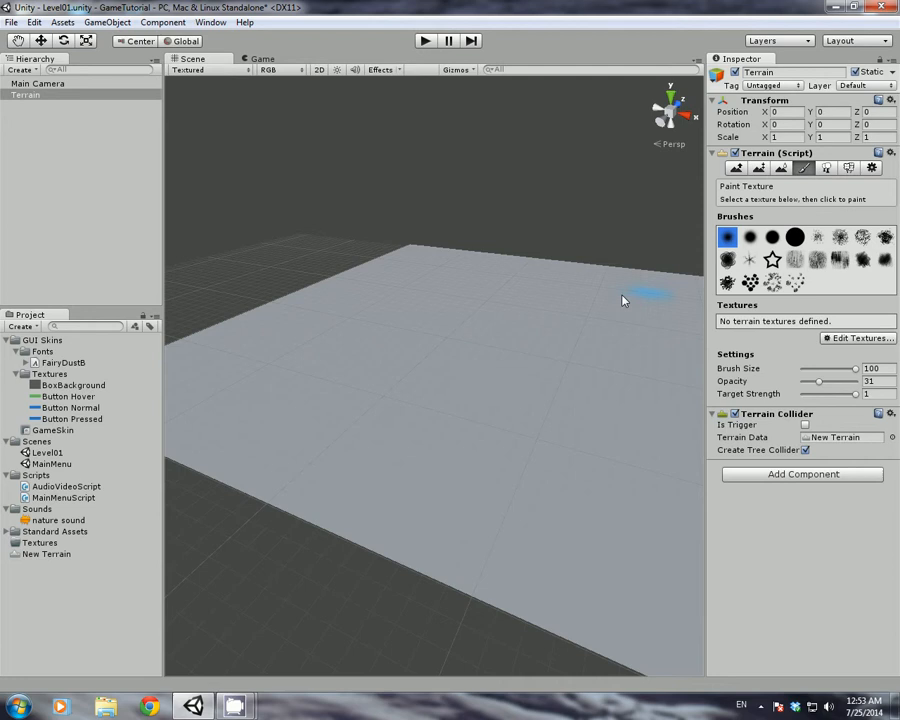
{"action": "left_click", "coordinate": [827, 168]}
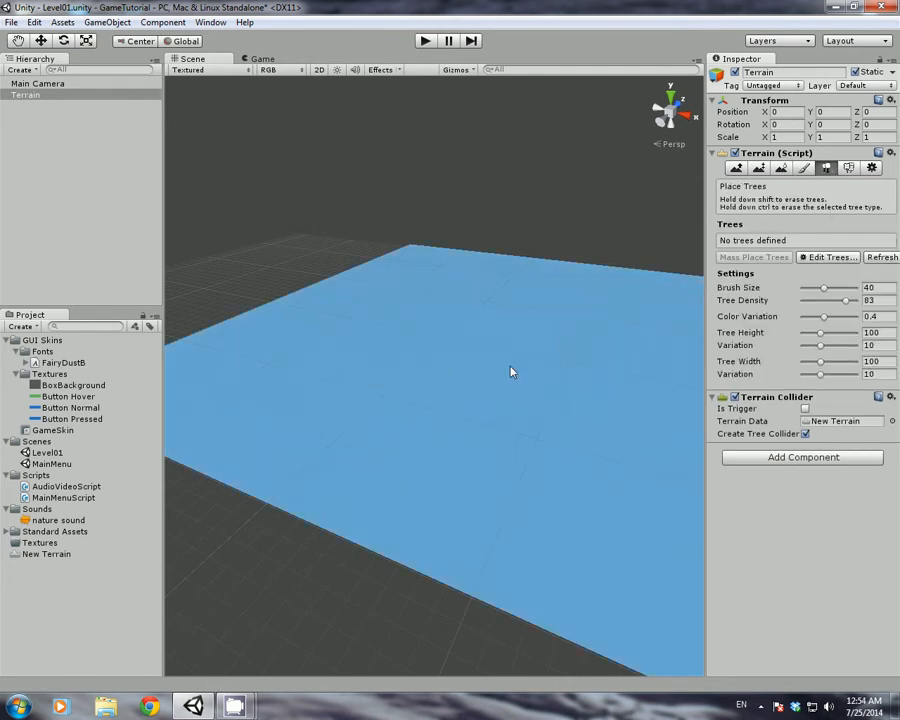
{"action": "left_click", "coordinate": [848, 168]}
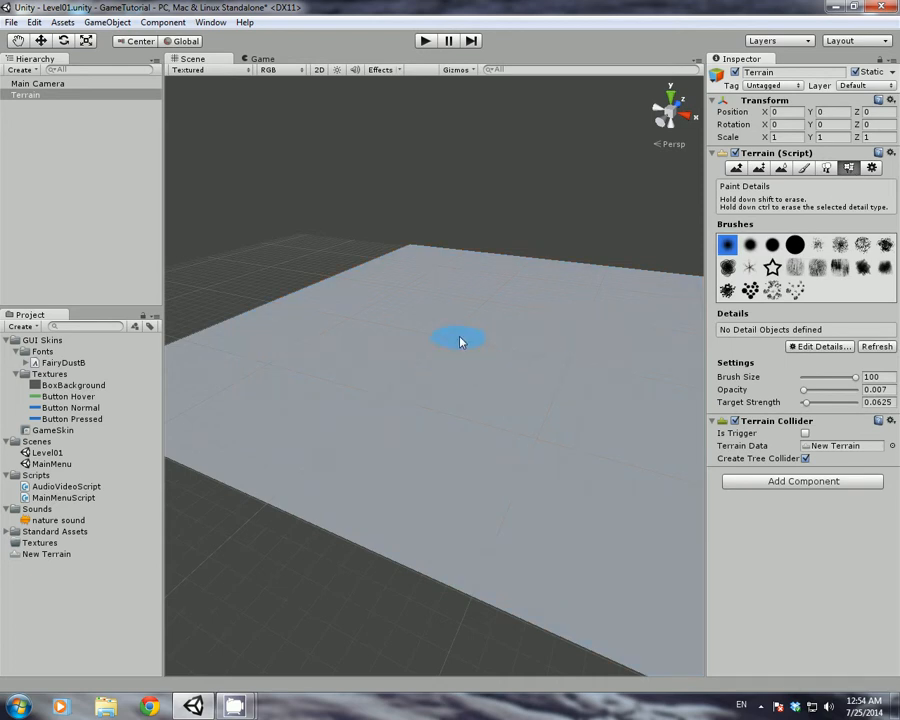
{"action": "left_click", "coordinate": [736, 168]}
{"action": "mouse_move", "coordinate": [395, 390]}
{"action": "left_mouse_down", "text": "alt"}
{"action": "mouse_move", "coordinate": [307, 418]}
{"action": "mouse_move", "coordinate": [440, 418]}
{"action": "mouse_move", "coordinate": [436, 410]}
{"action": "mouse_move", "coordinate": [368, 408]}
{"action": "left_mouse_up", "text": "alt"}
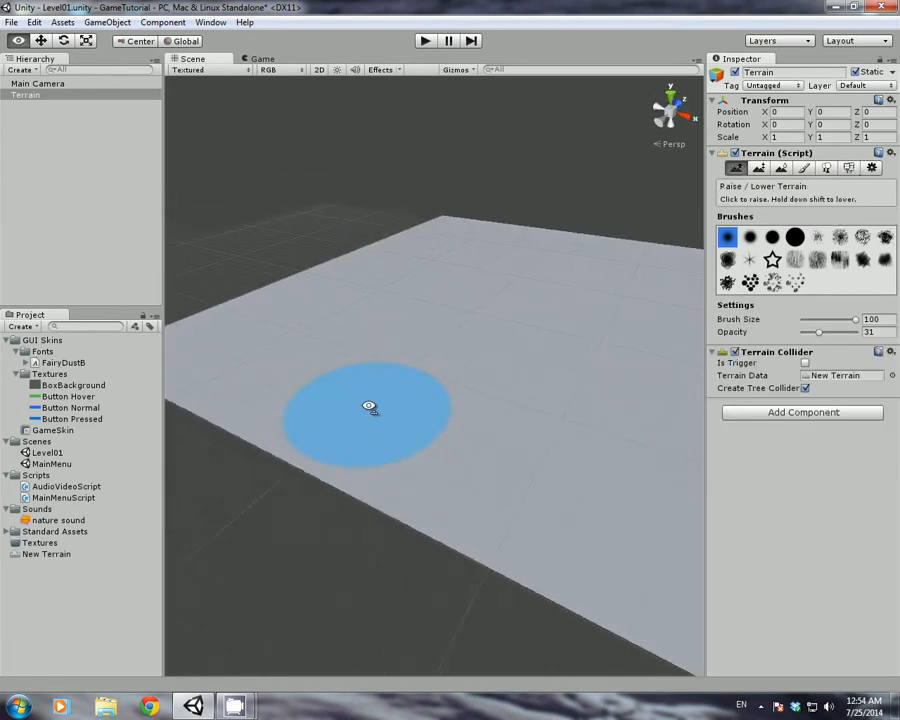
{"action": "left_click", "coordinate": [804, 168]}
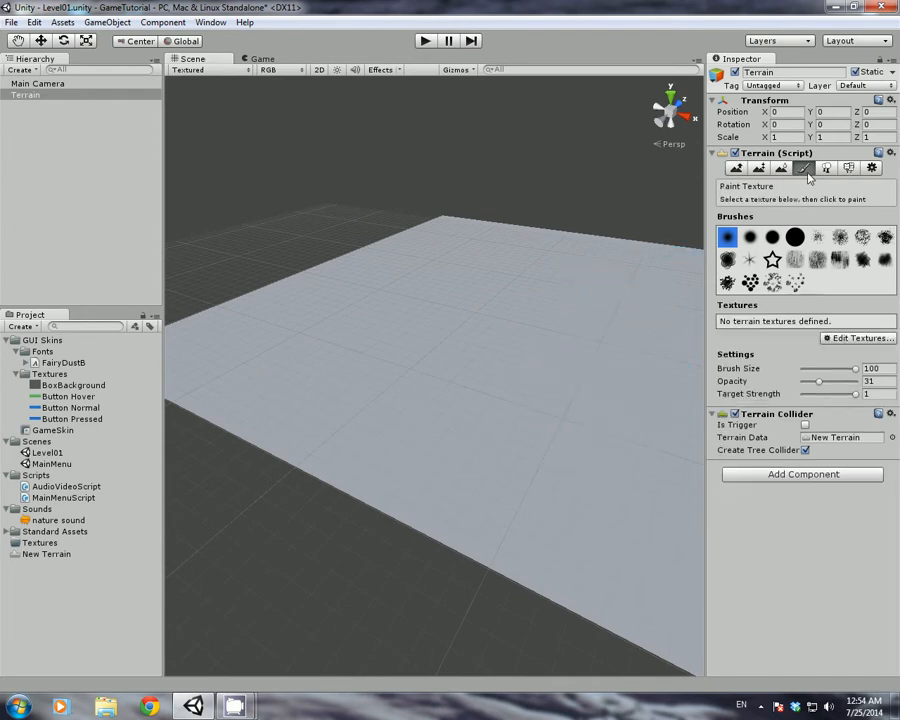
Add the Grass (Hill) texture so it covers the entire terrain
{"action": "left_click", "coordinate": [857, 338]}
{"action": "left_click", "coordinate": [823, 342]}
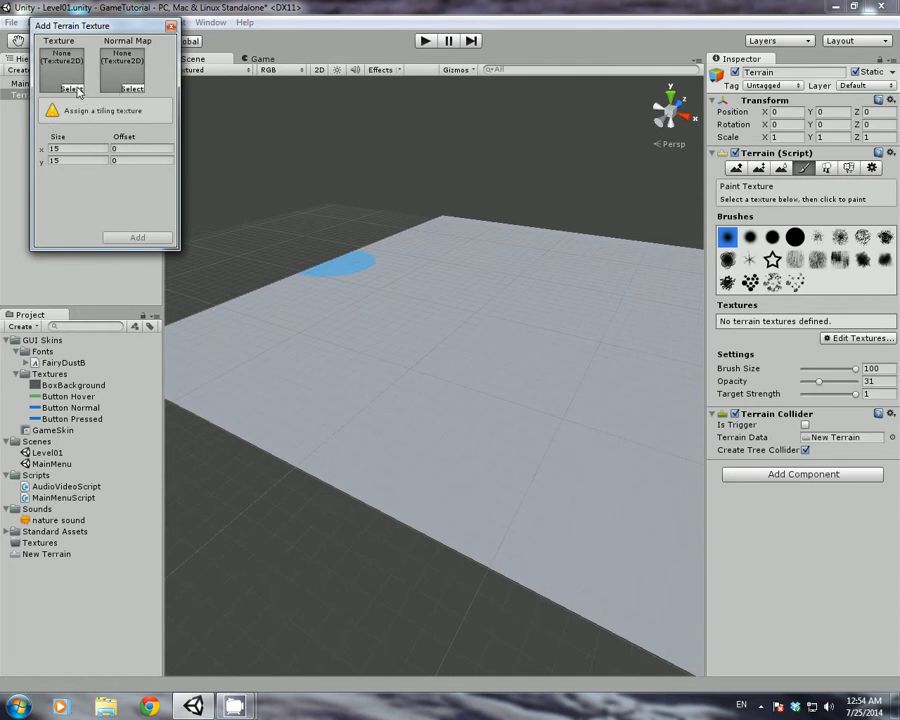
{"action": "left_click_drag", "start_coordinate": [55, 25], "coordinate": [413, 169]}
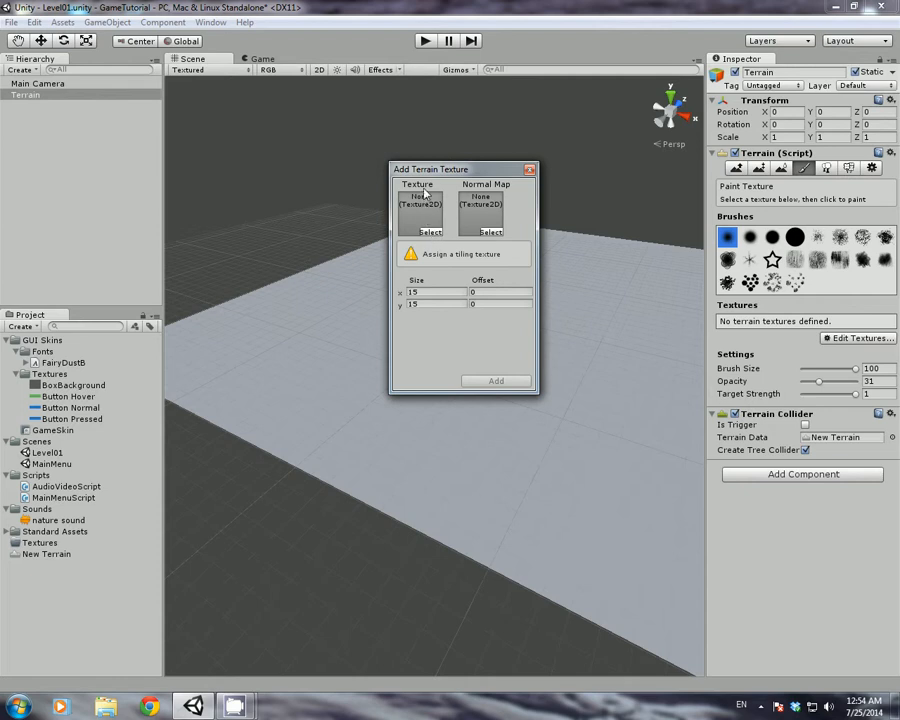
{"action": "left_click", "coordinate": [430, 232]}
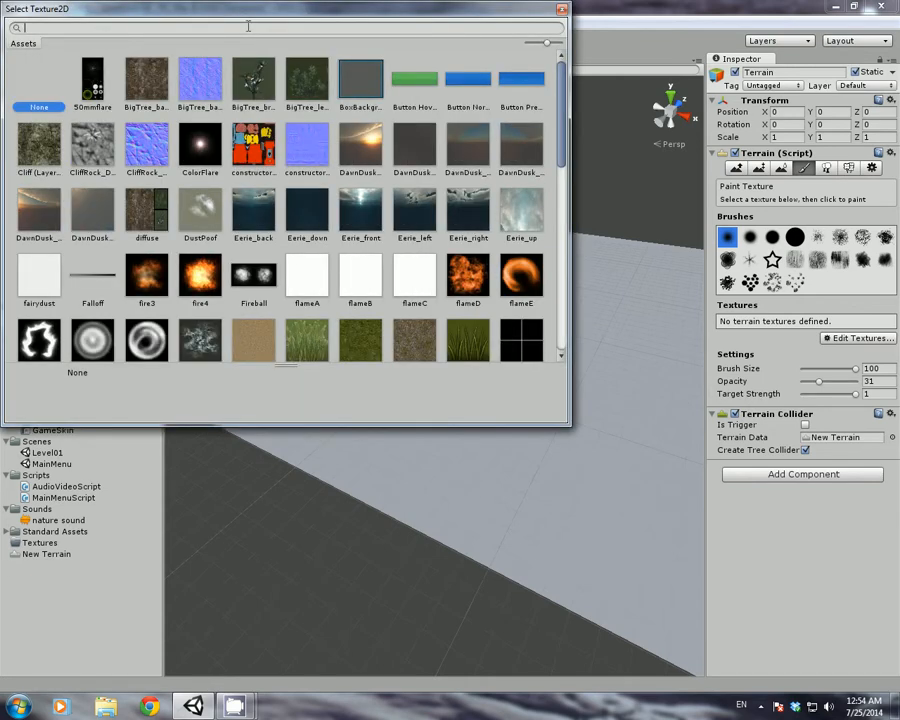
{"action": "type", "text": "grass"}
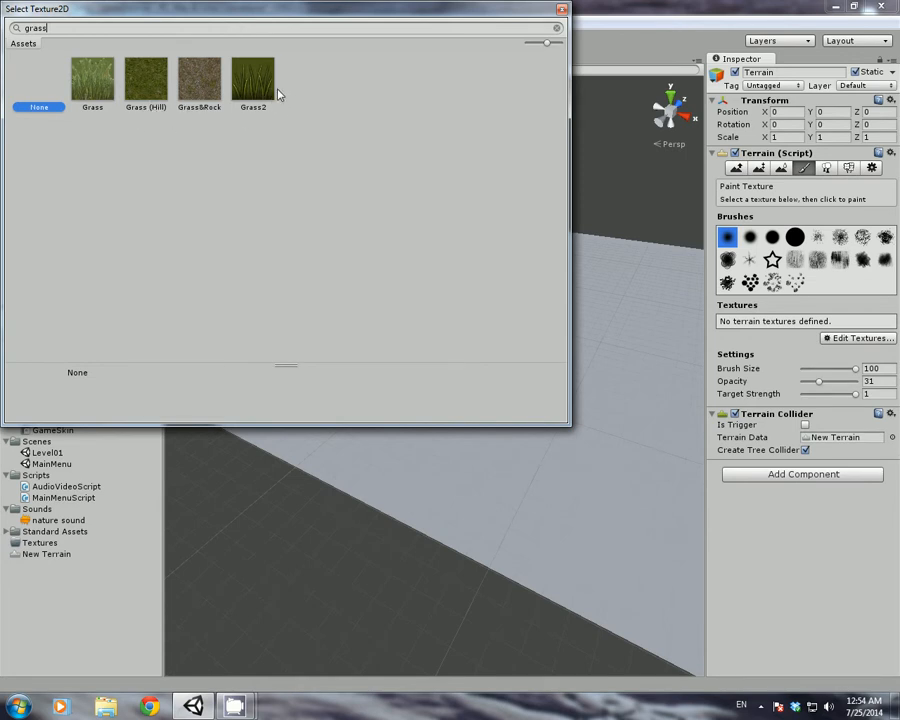
{"action": "double_click", "coordinate": [135, 75]}
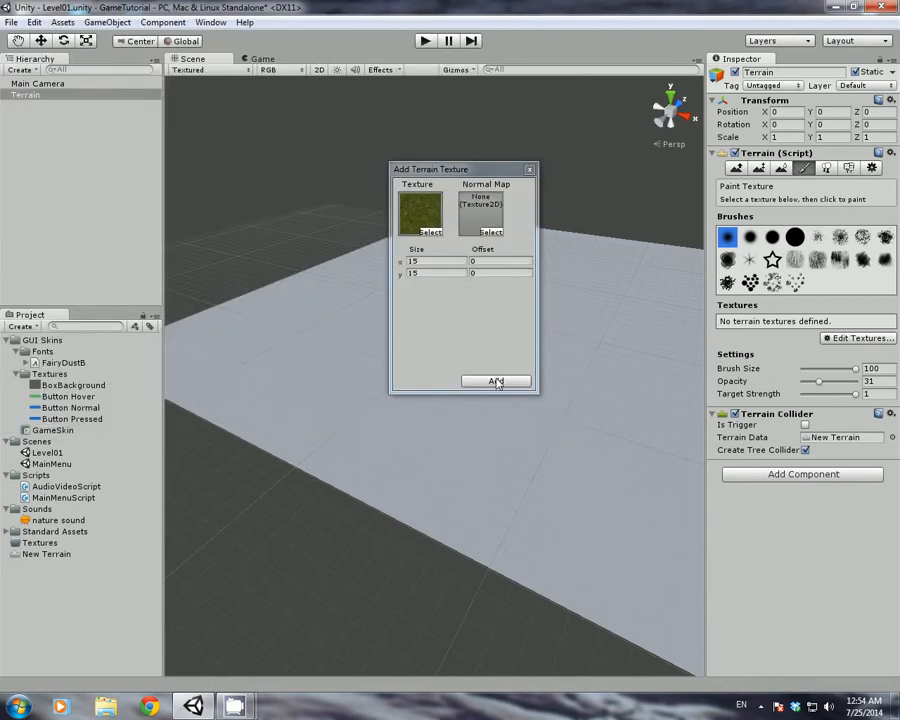
{"action": "left_click", "coordinate": [496, 382]}
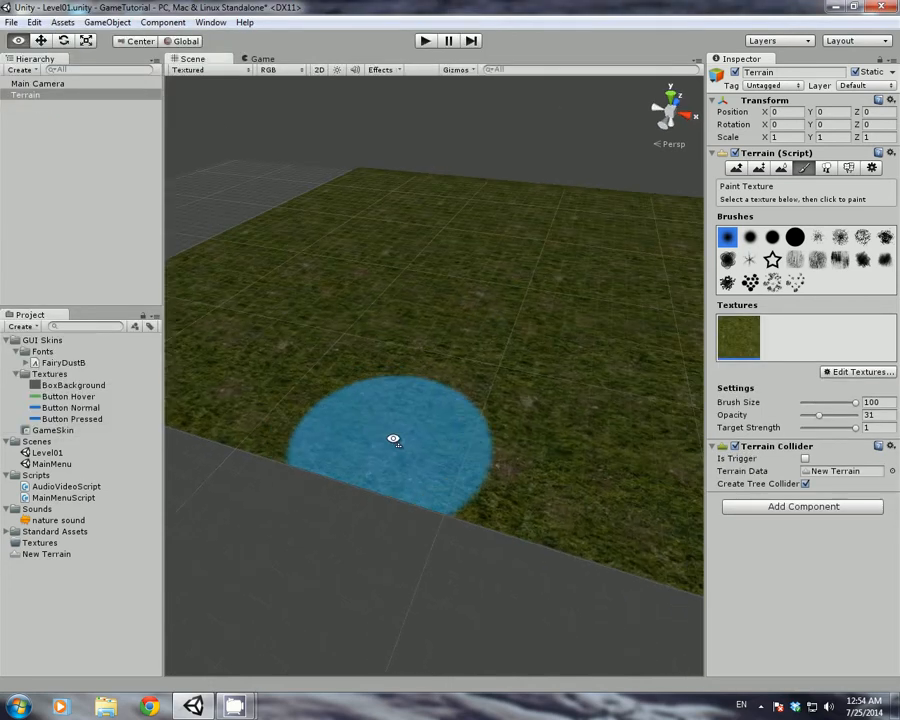
{"action": "mouse_move", "coordinate": [393, 439]}
{"action": "right_mouse_down"}
{"action": "mouse_move", "coordinate": [549, 488]}
{"action": "mouse_move", "coordinate": [334, 494]}
{"action": "mouse_move", "coordinate": [522, 460]}
{"action": "mouse_move", "coordinate": [301, 440]}
{"action": "mouse_move", "coordinate": [191, 388]}
{"action": "mouse_move", "coordinate": [452, 424]}
{"action": "mouse_move", "coordinate": [424, 410]}
{"action": "right_mouse_up"}
{"action": "key", "text": "w"}
{"action": "key", "text": "s"}
Review Terrain Settings and Paint Texture, then activate Raise/Lower Terrain with brush size 100
{"action": "left_click", "coordinate": [867, 167]}
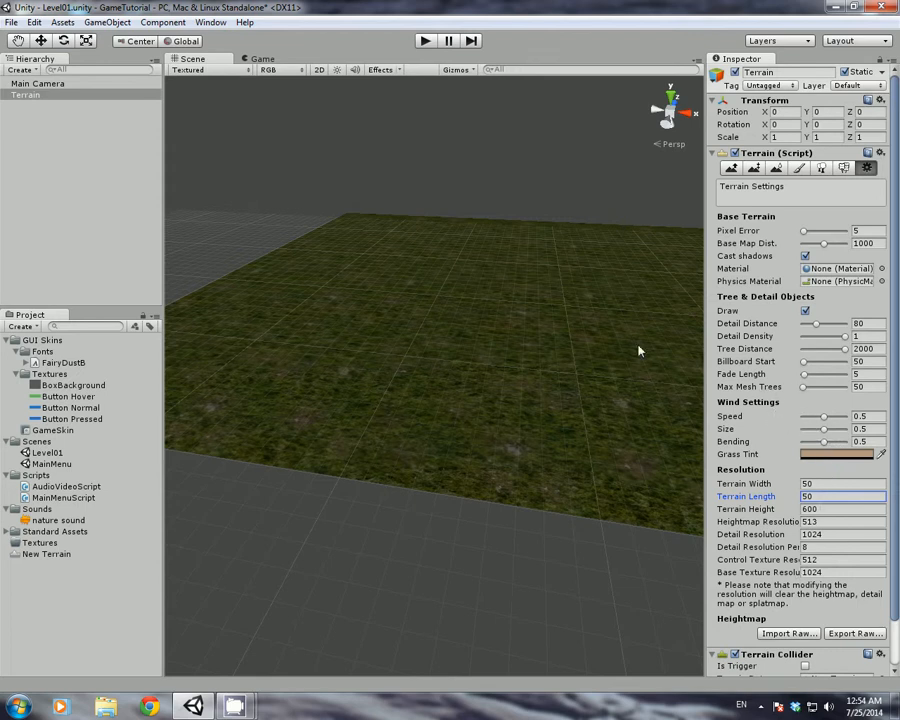
{"action": "left_click", "coordinate": [799, 167]}
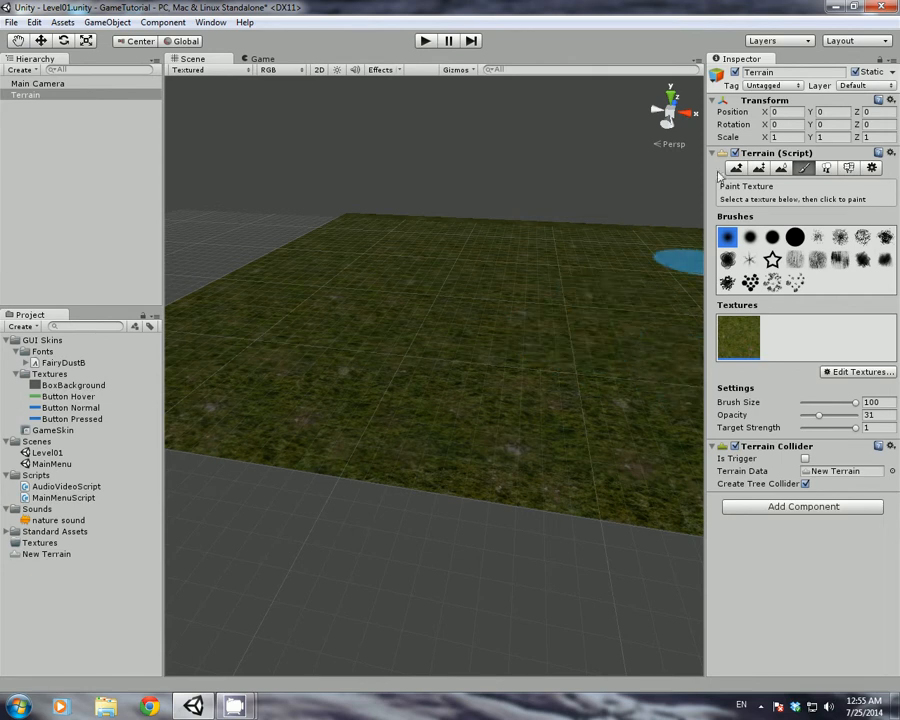
{"action": "left_click", "coordinate": [736, 167]}
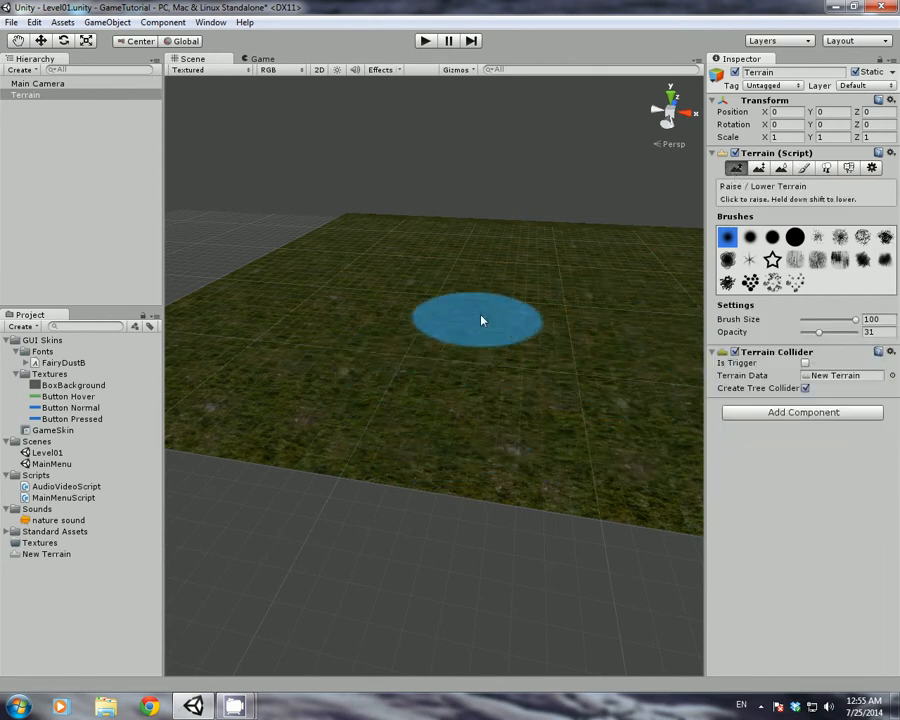
{"action": "mouse_move", "coordinate": [594, 297]}
{"action": "left_mouse_down", "text": "alt"}
{"action": "mouse_move", "coordinate": [505, 331]}
{"action": "mouse_move", "coordinate": [524, 283]}
{"action": "mouse_move", "coordinate": [452, 279]}
{"action": "mouse_move", "coordinate": [276, 397]}
{"action": "mouse_move", "coordinate": [185, 394]}
{"action": "mouse_move", "coordinate": [185, 380]}
{"action": "mouse_move", "coordinate": [462, 396]}
{"action": "left_mouse_up", "text": "alt"}
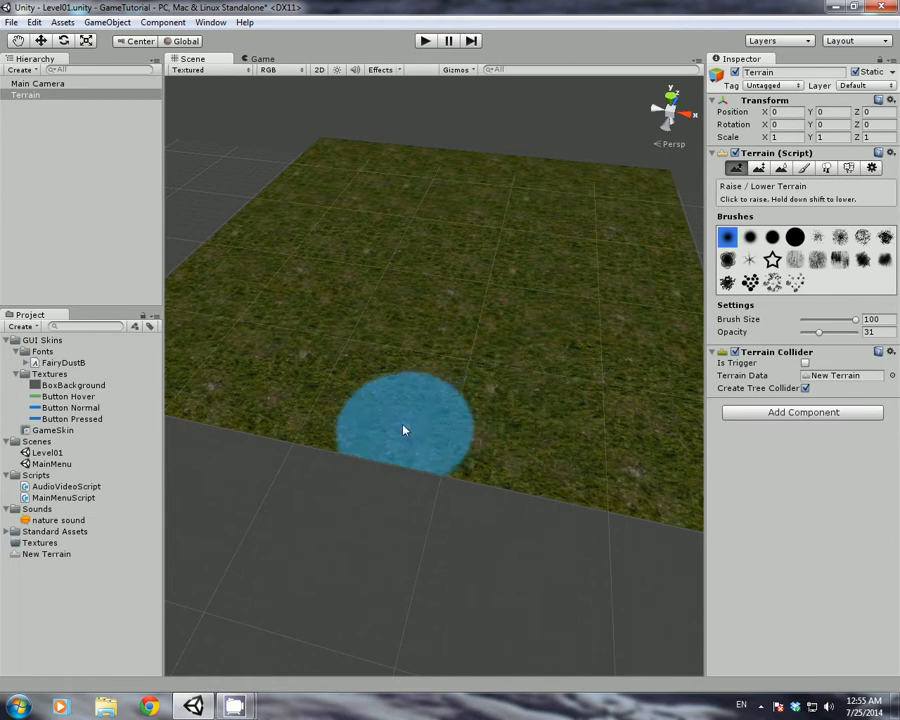
Make test raise strokes on the terrain and undo them
{"action": "mouse_move", "coordinate": [396, 392]}
{"action": "left_mouse_down"}
{"action": "mouse_move", "coordinate": [356, 416]}
{"action": "mouse_move", "coordinate": [396, 410]}
{"action": "left_mouse_up"}
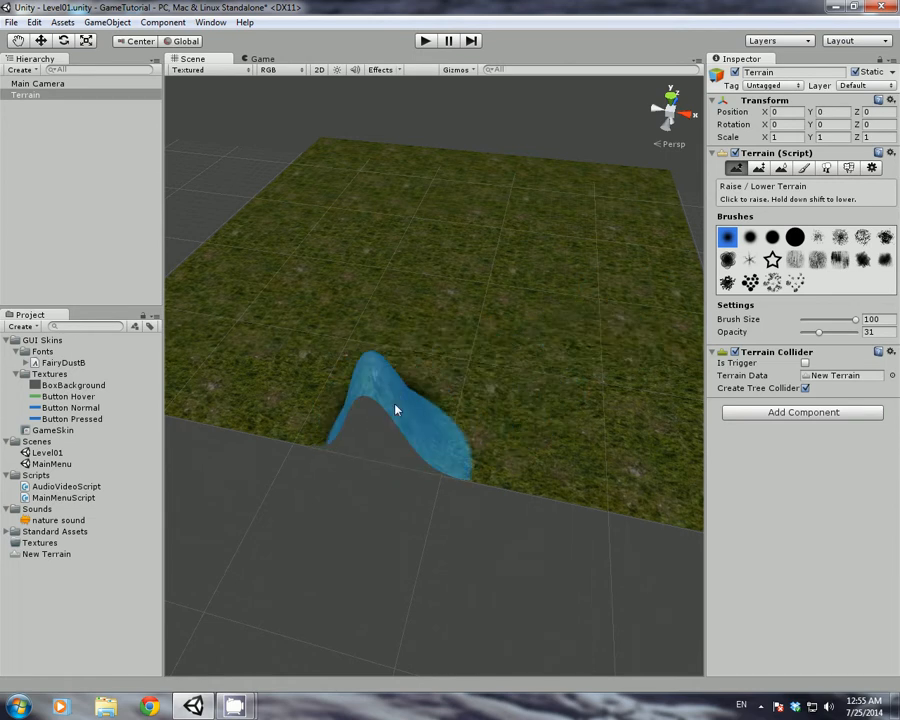
{"action": "key", "text": "ctrl+z"}
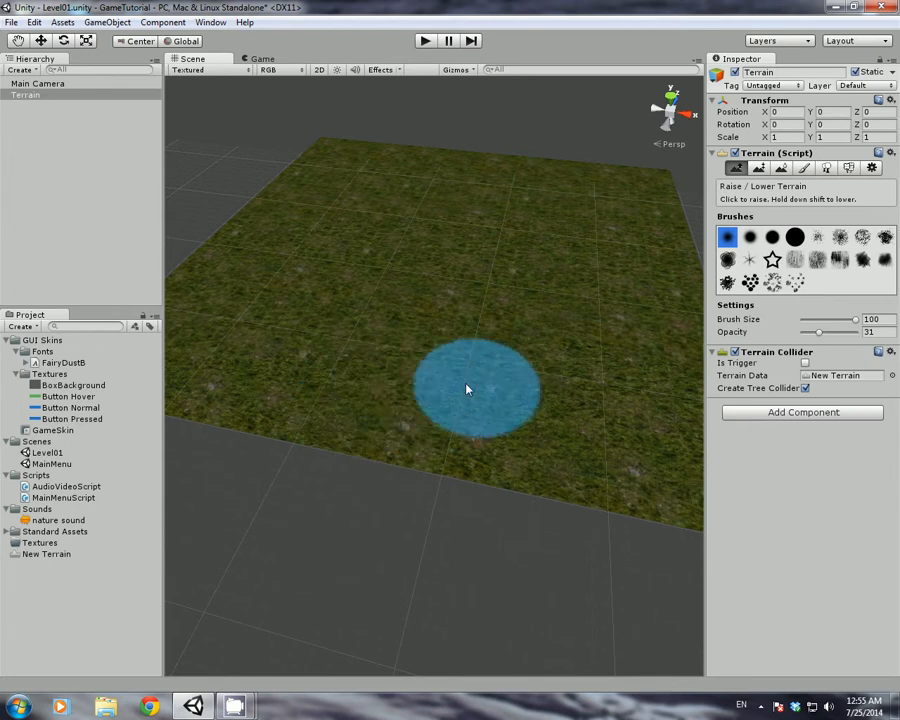
{"action": "mouse_move", "coordinate": [382, 338]}
{"action": "left_mouse_down", "text": "alt"}
{"action": "mouse_move", "coordinate": [311, 340]}
{"action": "mouse_move", "coordinate": [410, 334]}
{"action": "mouse_move", "coordinate": [451, 390]}
{"action": "mouse_move", "coordinate": [463, 298]}
{"action": "left_mouse_up", "text": "alt"}
{"action": "right_click_drag", "start_coordinate": [484, 297], "coordinate": [622, 324]}
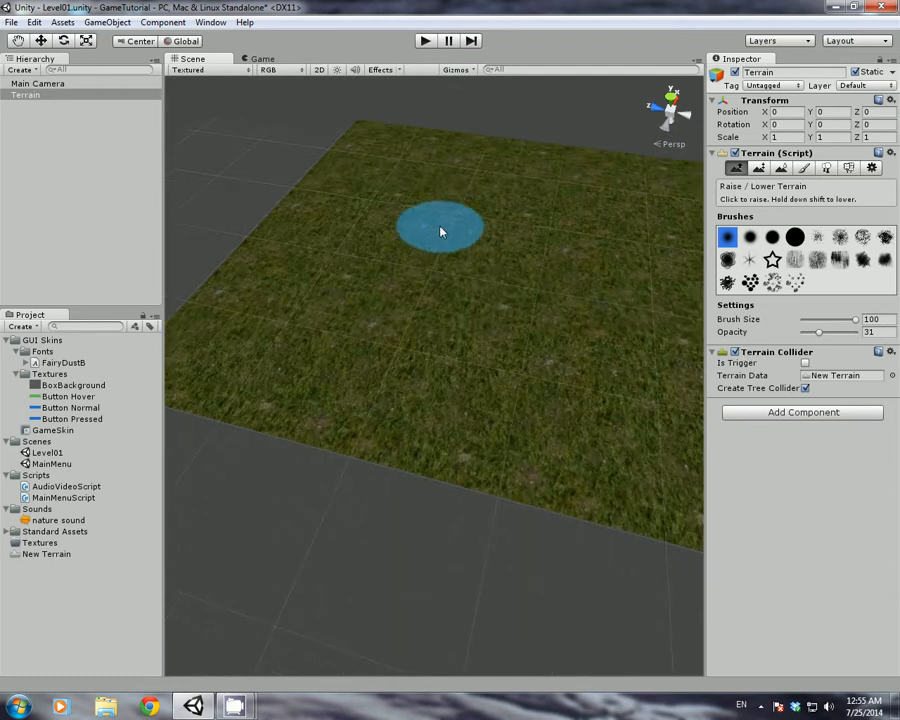
{"action": "right_click_drag", "start_coordinate": [438, 228], "coordinate": [456, 229]}
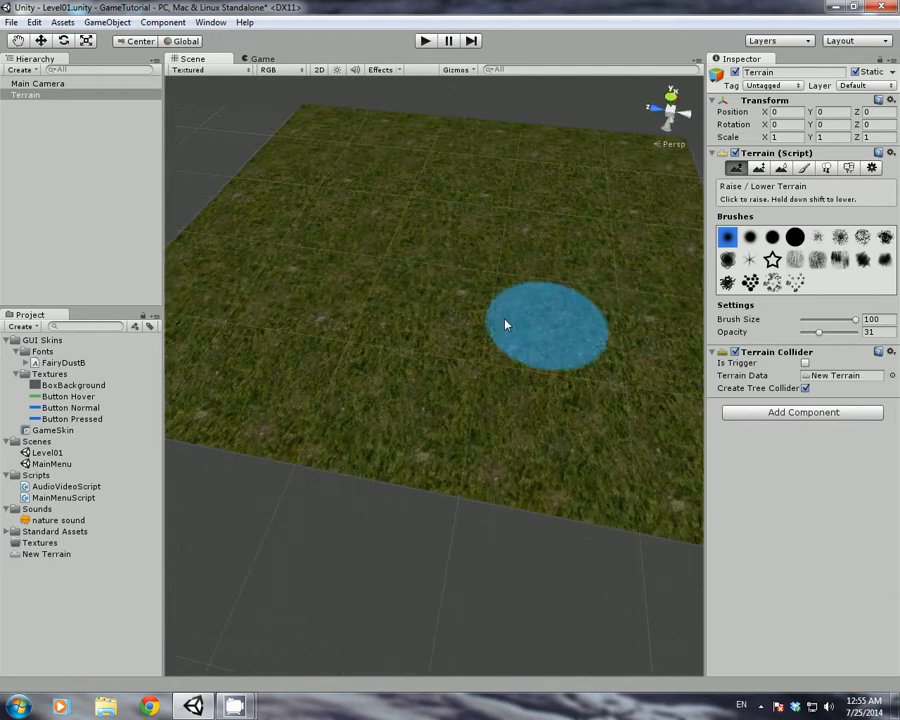
{"action": "left_click", "coordinate": [319, 278]}
{"action": "left_click_drag", "start_coordinate": [405, 283], "coordinate": [295, 342]}
{"action": "key", "text": "ctrl+z"}
{"action": "key", "text": "ctrl+z"}
{"action": "key", "text": "ctrl+z"}
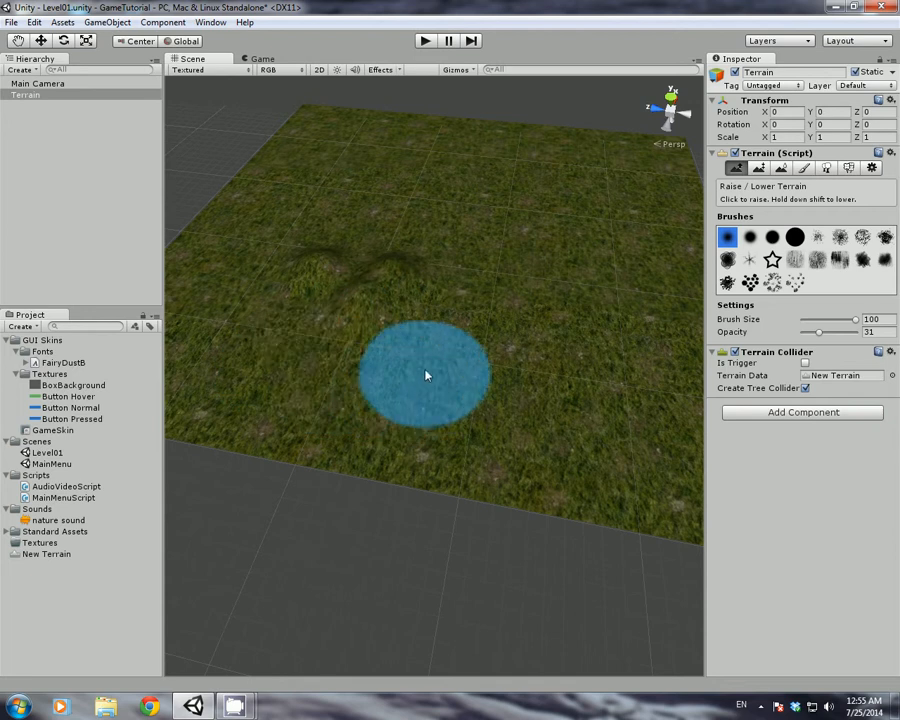
Set brush opacity to 10 and raise hills along the left, far, right and front edges
{"action": "left_click", "coordinate": [822, 339]}
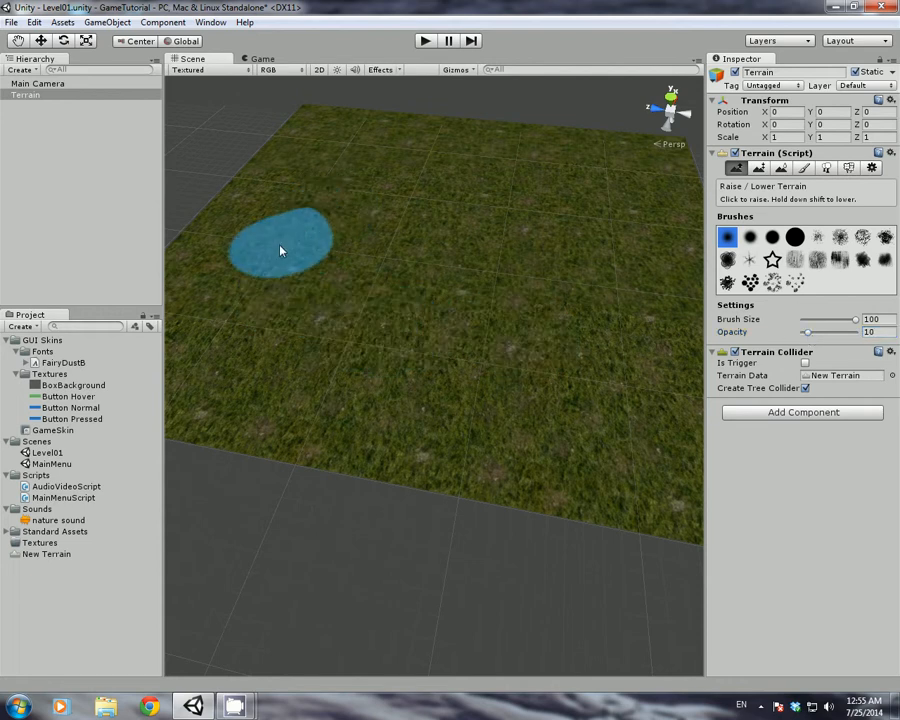
{"action": "mouse_move", "coordinate": [281, 250]}
{"action": "left_mouse_down"}
{"action": "mouse_move", "coordinate": [338, 115]}
{"action": "mouse_move", "coordinate": [512, 121]}
{"action": "mouse_move", "coordinate": [536, 133]}
{"action": "mouse_move", "coordinate": [641, 131]}
{"action": "mouse_move", "coordinate": [552, 135]}
{"action": "mouse_move", "coordinate": [480, 157]}
{"action": "mouse_move", "coordinate": [327, 155]}
{"action": "mouse_move", "coordinate": [227, 243]}
{"action": "mouse_move", "coordinate": [305, 195]}
{"action": "mouse_move", "coordinate": [261, 207]}
{"action": "mouse_move", "coordinate": [378, 201]}
{"action": "mouse_move", "coordinate": [338, 214]}
{"action": "mouse_move", "coordinate": [588, 165]}
{"action": "left_mouse_up"}
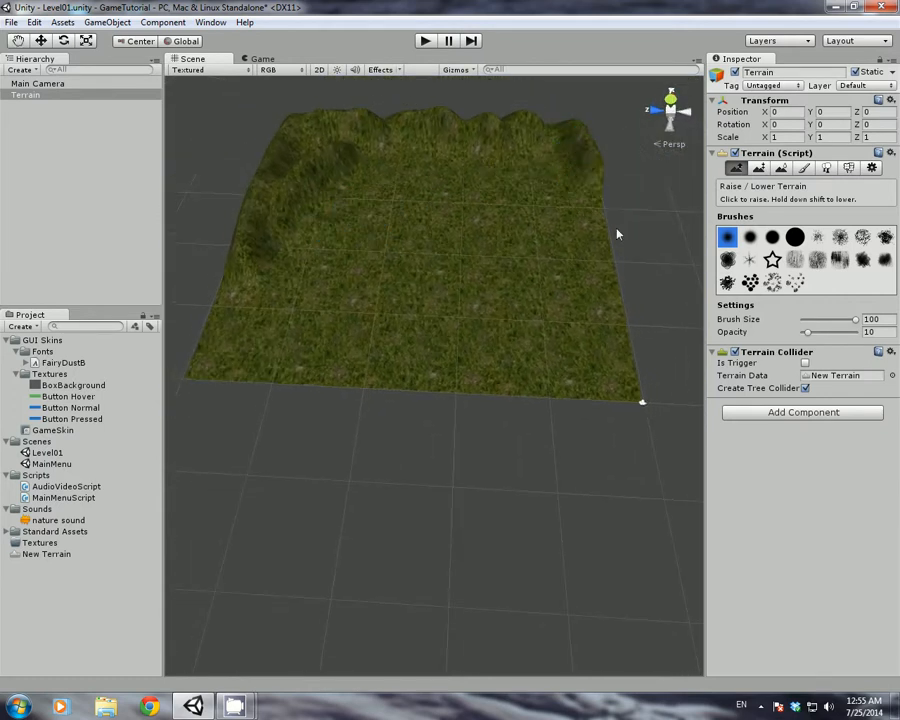
{"action": "mouse_move", "coordinate": [617, 234]}
{"action": "left_mouse_down"}
{"action": "mouse_move", "coordinate": [590, 212]}
{"action": "mouse_move", "coordinate": [639, 398]}
{"action": "left_mouse_up"}
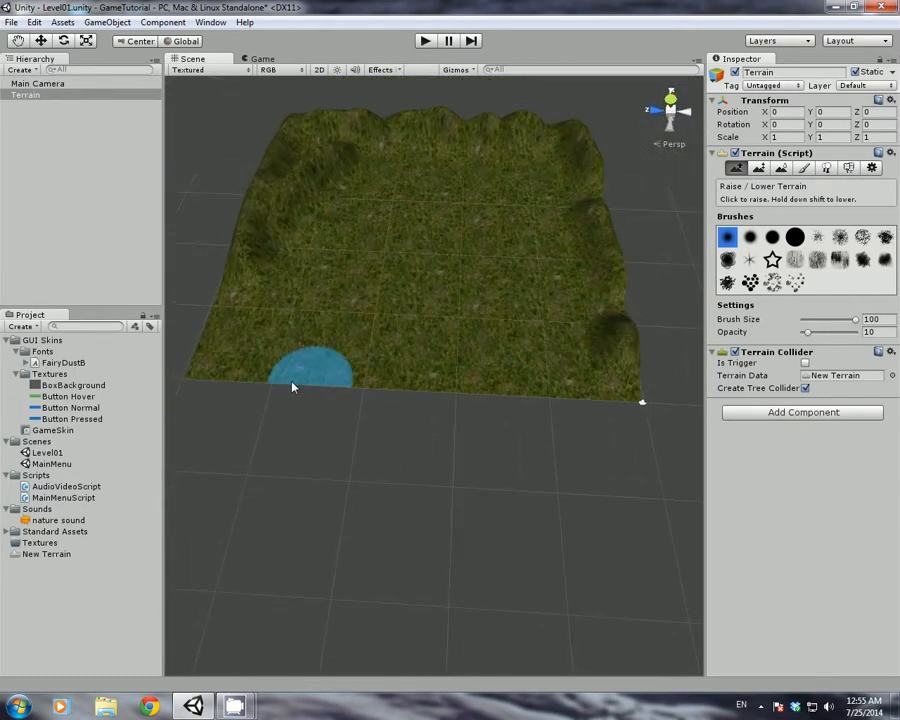
{"action": "mouse_move", "coordinate": [293, 387]}
{"action": "left_mouse_down"}
{"action": "mouse_move", "coordinate": [229, 293]}
{"action": "mouse_move", "coordinate": [251, 358]}
{"action": "mouse_move", "coordinate": [243, 382]}
{"action": "mouse_move", "coordinate": [195, 366]}
{"action": "mouse_move", "coordinate": [261, 358]}
{"action": "mouse_move", "coordinate": [382, 366]}
{"action": "mouse_move", "coordinate": [352, 374]}
{"action": "mouse_move", "coordinate": [455, 387]}
{"action": "mouse_move", "coordinate": [568, 389]}
{"action": "mouse_move", "coordinate": [604, 323]}
{"action": "mouse_move", "coordinate": [560, 182]}
{"action": "mouse_move", "coordinate": [604, 296]}
{"action": "mouse_move", "coordinate": [589, 181]}
{"action": "mouse_move", "coordinate": [504, 125]}
{"action": "mouse_move", "coordinate": [342, 141]}
{"action": "mouse_move", "coordinate": [197, 328]}
{"action": "mouse_move", "coordinate": [249, 370]}
{"action": "mouse_move", "coordinate": [622, 373]}
{"action": "mouse_move", "coordinate": [612, 237]}
{"action": "mouse_move", "coordinate": [587, 148]}
{"action": "mouse_move", "coordinate": [624, 350]}
{"action": "mouse_move", "coordinate": [603, 291]}
{"action": "left_mouse_up"}
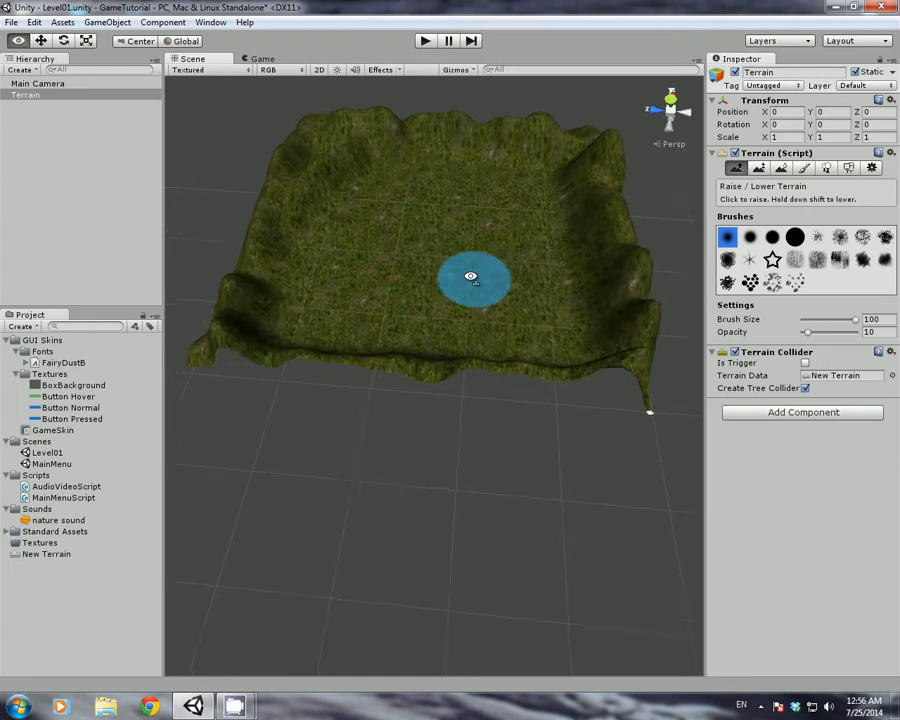
{"action": "key", "text": "w"}
{"action": "mouse_move", "coordinate": [471, 277]}
{"action": "right_mouse_down"}
{"action": "mouse_move", "coordinate": [452, 257]}
{"action": "mouse_move", "coordinate": [603, 227]}
{"action": "mouse_move", "coordinate": [558, 150]}
{"action": "right_mouse_up"}
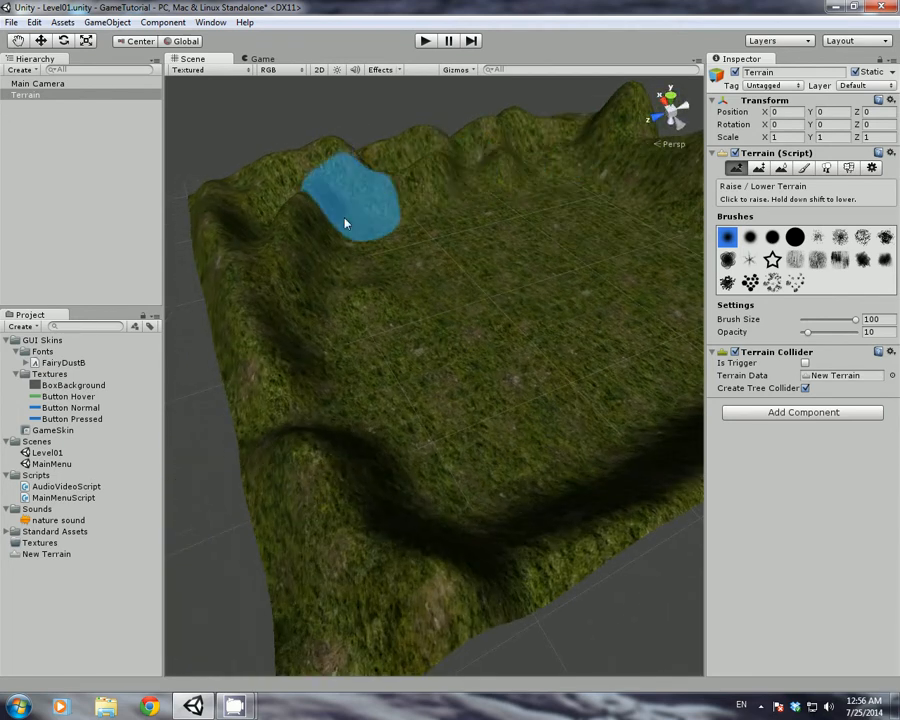
{"action": "mouse_move", "coordinate": [345, 224]}
{"action": "right_mouse_down"}
{"action": "mouse_move", "coordinate": [412, 300]}
{"action": "mouse_move", "coordinate": [231, 305]}
{"action": "right_mouse_up"}
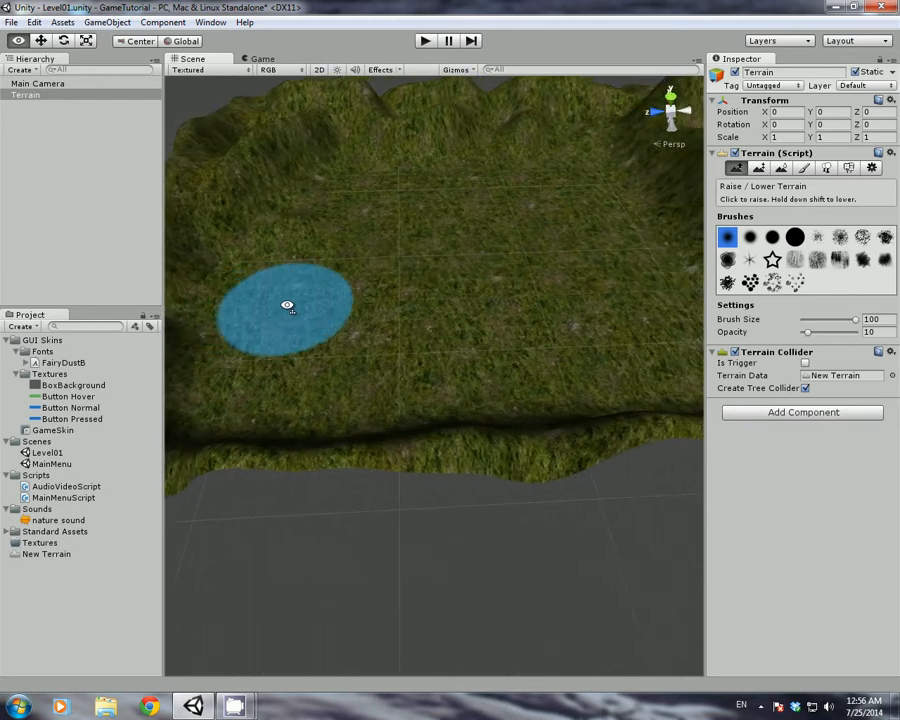
Flatten the ledge with Paint Height at height 1, then lower a heart-shaped hollow centrally
{"action": "left_click", "coordinate": [760, 168]}
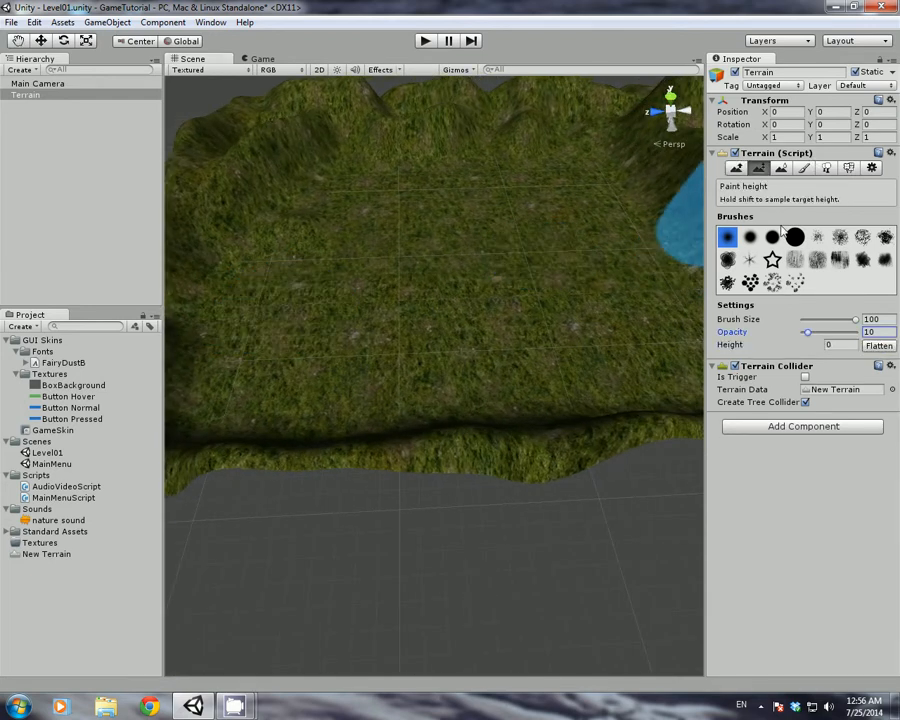
{"action": "left_click", "coordinate": [830, 347]}
{"action": "type", "text": "1"}
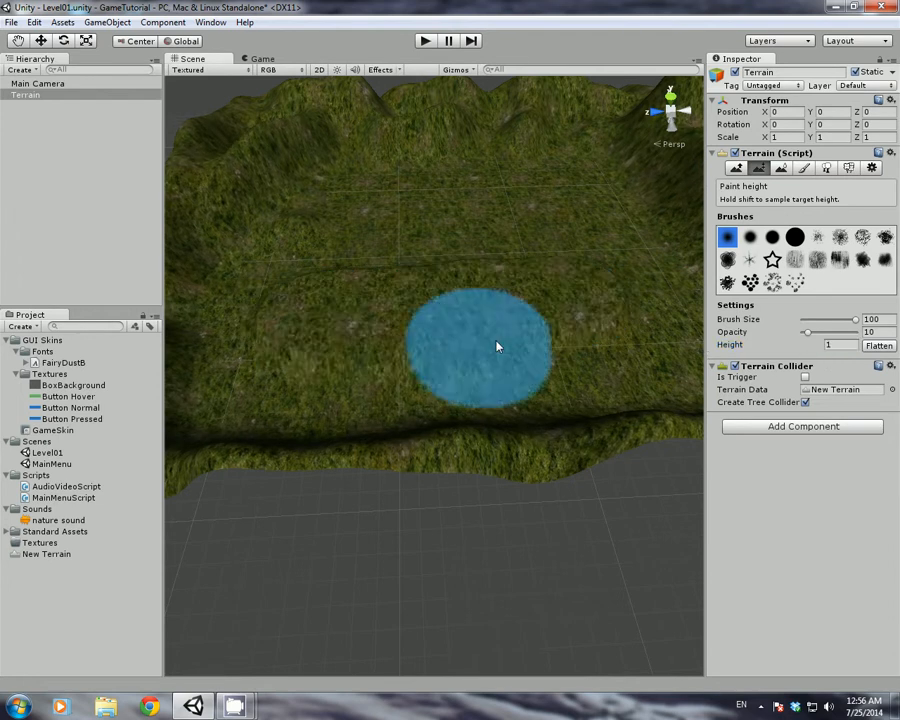
{"action": "mouse_move", "coordinate": [364, 370]}
{"action": "left_mouse_down", "text": "alt"}
{"action": "mouse_move", "coordinate": [678, 343]}
{"action": "mouse_move", "coordinate": [673, 364]}
{"action": "mouse_move", "coordinate": [757, 370]}
{"action": "mouse_move", "coordinate": [745, 367]}
{"action": "left_mouse_up", "text": "alt"}
{"action": "scroll", "coordinate": [549, 315], "scroll_direction": "down", "scroll_amount": 1}
{"action": "mouse_move", "coordinate": [549, 315]}
{"action": "left_mouse_down"}
{"action": "mouse_move", "coordinate": [508, 228]}
{"action": "mouse_move", "coordinate": [303, 251]}
{"action": "mouse_move", "coordinate": [255, 301]}
{"action": "mouse_move", "coordinate": [245, 456]}
{"action": "mouse_move", "coordinate": [261, 504]}
{"action": "mouse_move", "coordinate": [394, 532]}
{"action": "mouse_move", "coordinate": [524, 532]}
{"action": "mouse_move", "coordinate": [440, 482]}
{"action": "mouse_move", "coordinate": [317, 476]}
{"action": "mouse_move", "coordinate": [253, 406]}
{"action": "mouse_move", "coordinate": [272, 288]}
{"action": "mouse_move", "coordinate": [486, 261]}
{"action": "mouse_move", "coordinate": [438, 327]}
{"action": "mouse_move", "coordinate": [482, 343]}
{"action": "left_mouse_up"}
{"action": "left_click", "coordinate": [740, 170]}
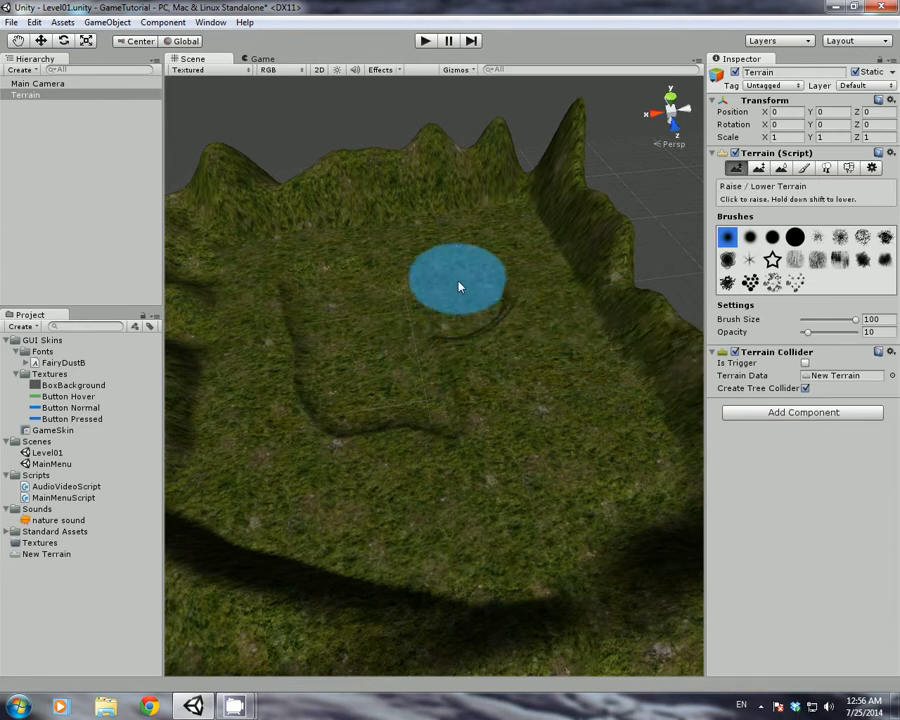
{"action": "mouse_move", "coordinate": [331, 292]}
{"action": "left_mouse_down", "text": "shift"}
{"action": "mouse_move", "coordinate": [325, 333]}
{"action": "mouse_move", "coordinate": [340, 364]}
{"action": "mouse_move", "coordinate": [366, 397]}
{"action": "mouse_move", "coordinate": [416, 410]}
{"action": "mouse_move", "coordinate": [390, 342]}
{"action": "mouse_move", "coordinate": [404, 323]}
{"action": "left_mouse_up", "text": "shift"}
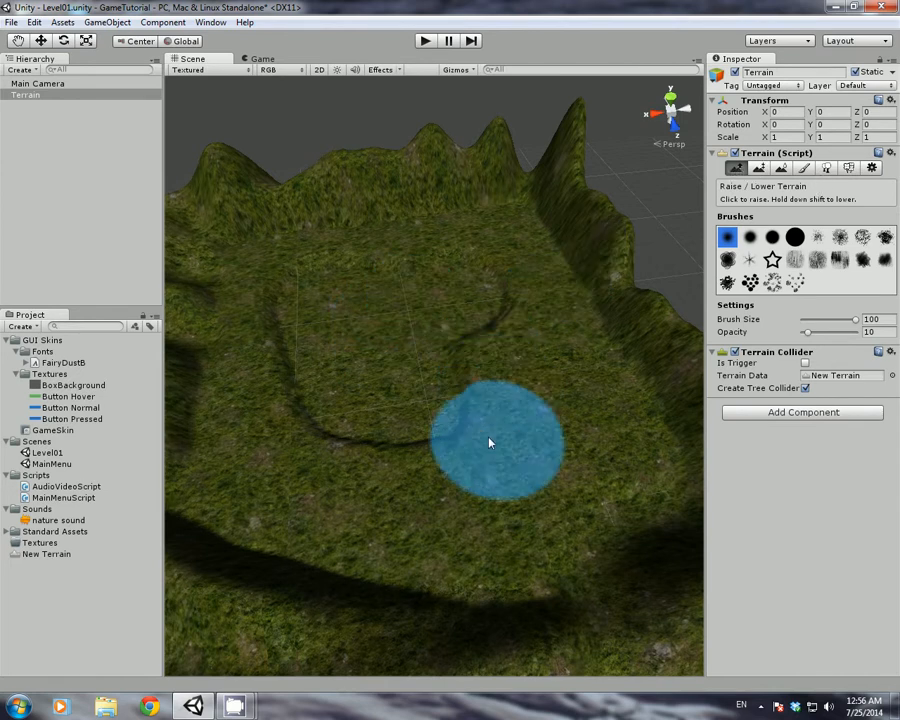
Choose GoodDirt in the Texture2D picker for a new terrain texture
{"action": "left_click", "coordinate": [804, 167]}
{"action": "mouse_move", "coordinate": [438, 338]}
{"action": "left_mouse_down", "text": "alt"}
{"action": "mouse_move", "coordinate": [606, 413]}
{"action": "mouse_move", "coordinate": [460, 362]}
{"action": "mouse_move", "coordinate": [313, 356]}
{"action": "mouse_move", "coordinate": [325, 413]}
{"action": "mouse_move", "coordinate": [374, 404]}
{"action": "left_mouse_up", "text": "alt"}
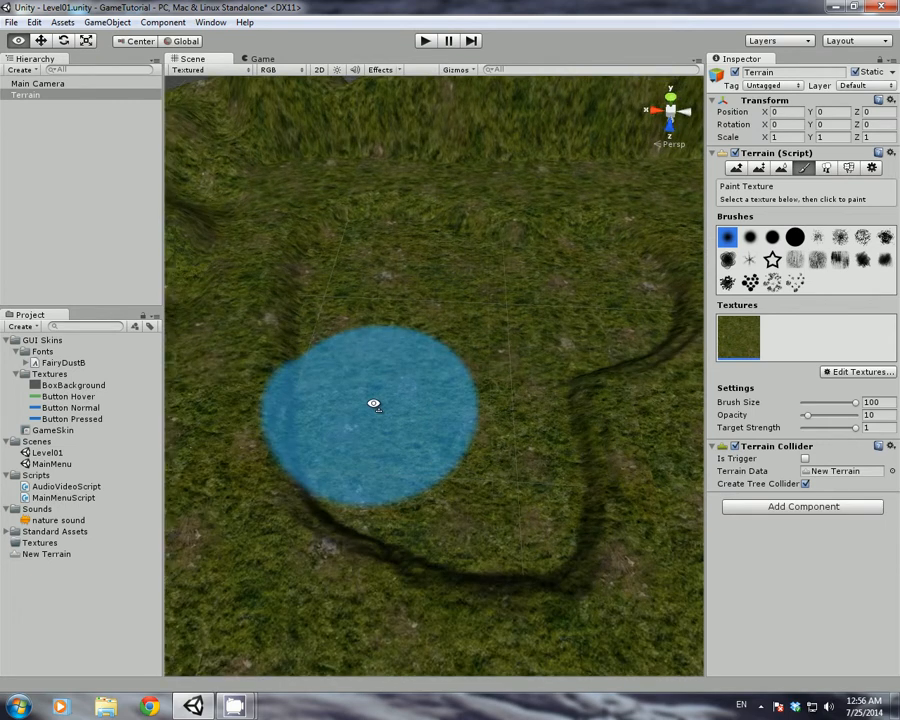
{"action": "left_click", "coordinate": [858, 371]}
{"action": "left_click", "coordinate": [828, 375]}
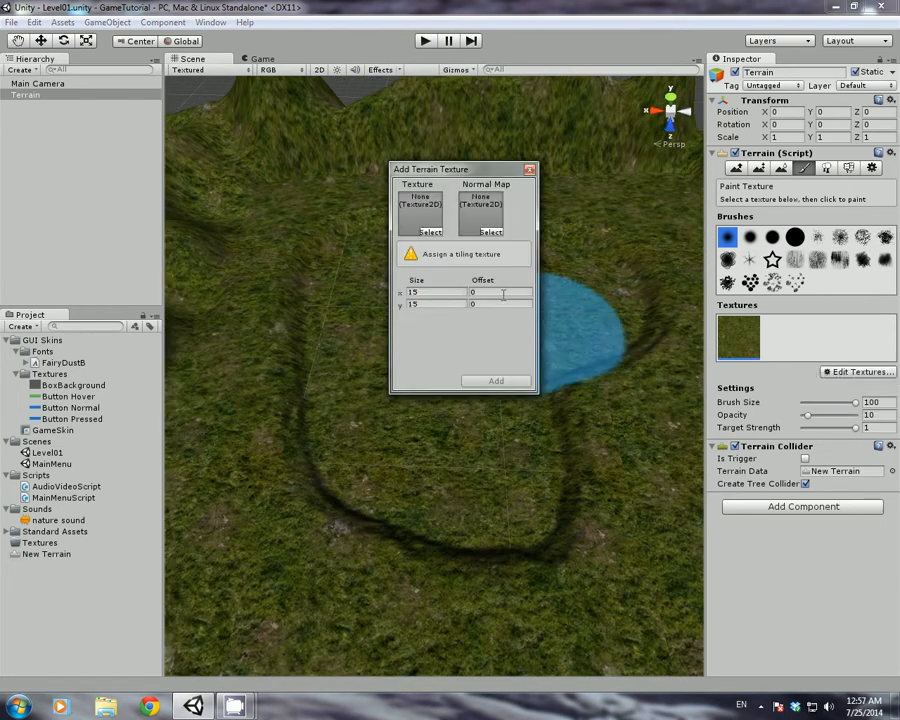
{"action": "left_click", "coordinate": [430, 232]}
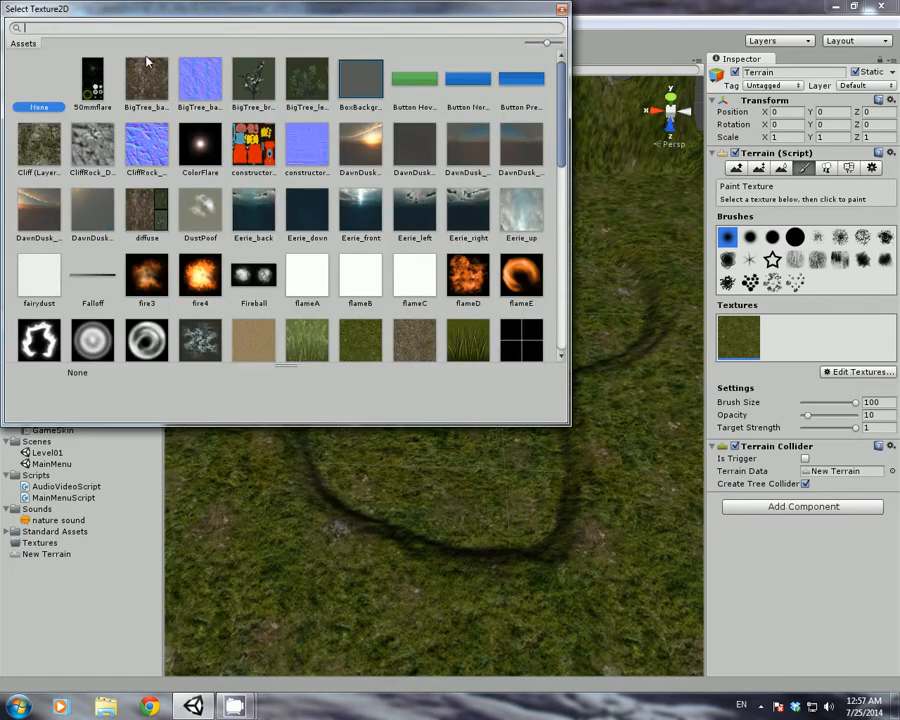
{"action": "type", "text": "sa"}
{"action": "key", "text": "BackSpace"}
{"action": "key", "text": "BackSpace"}
{"action": "key", "text": "BackSpace"}
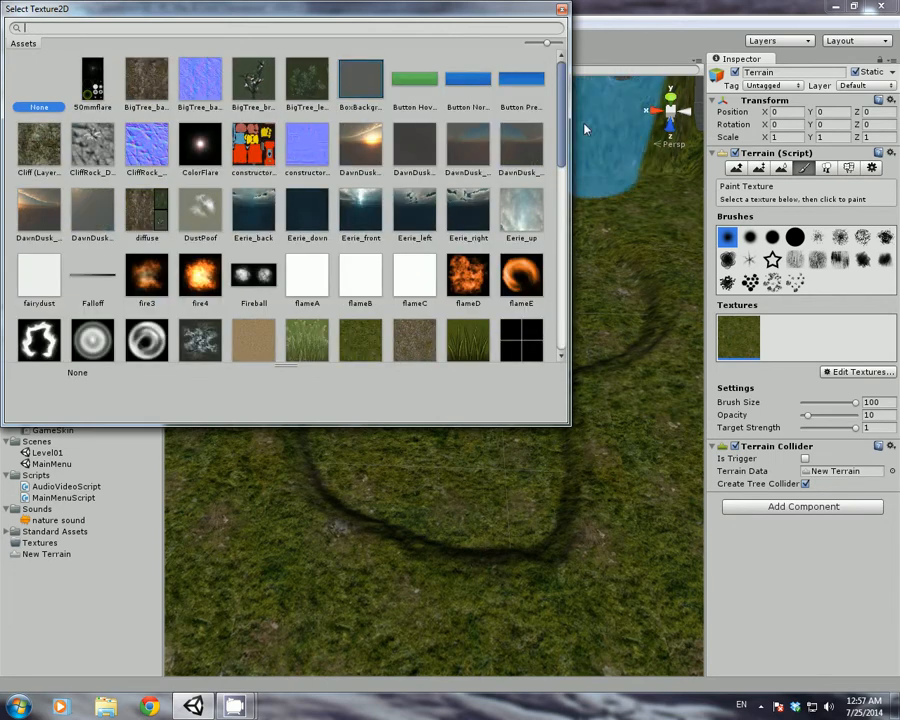
{"action": "left_click_drag", "start_coordinate": [566, 130], "coordinate": [569, 175]}
{"action": "left_click", "coordinate": [256, 195]}
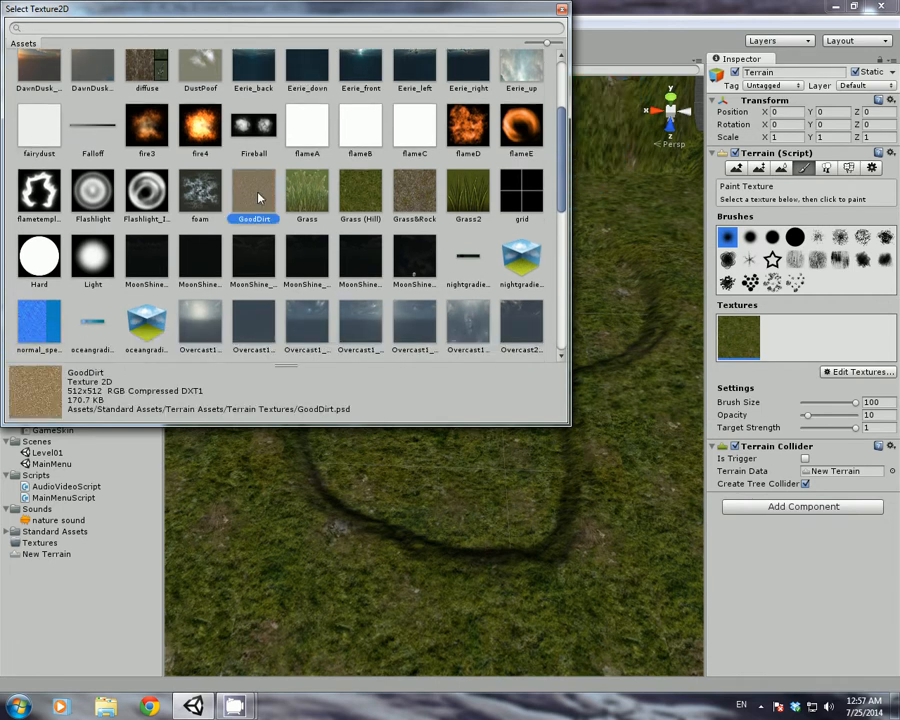
{"action": "double_click", "coordinate": [257, 197]}
Add GoodDirt, select it and paint dirt across the heart-shaped hollow at higher opacity
{"action": "left_click", "coordinate": [494, 385]}
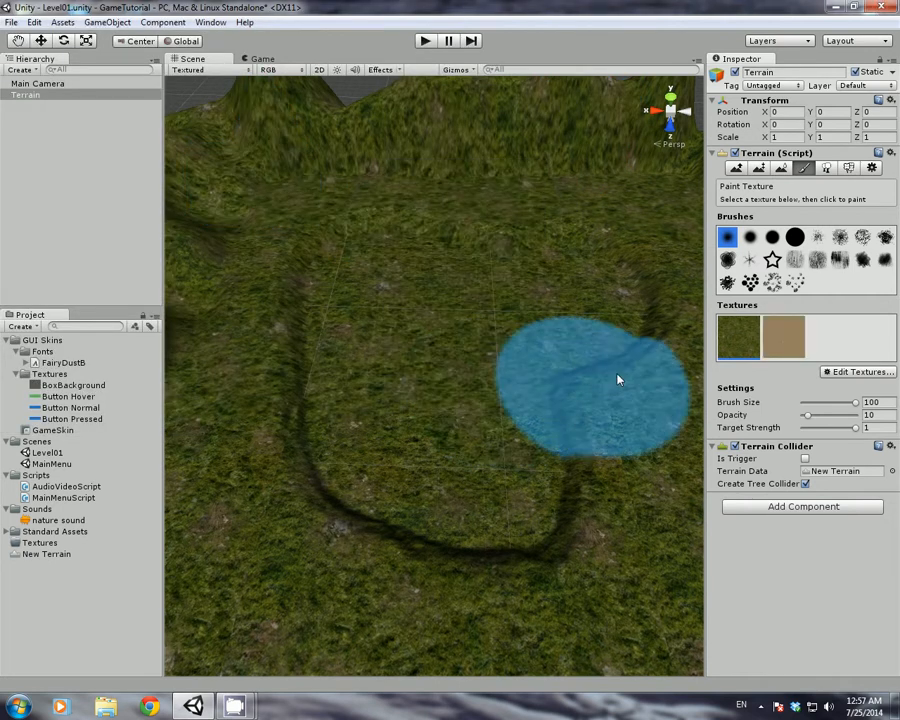
{"action": "left_click", "coordinate": [777, 345]}
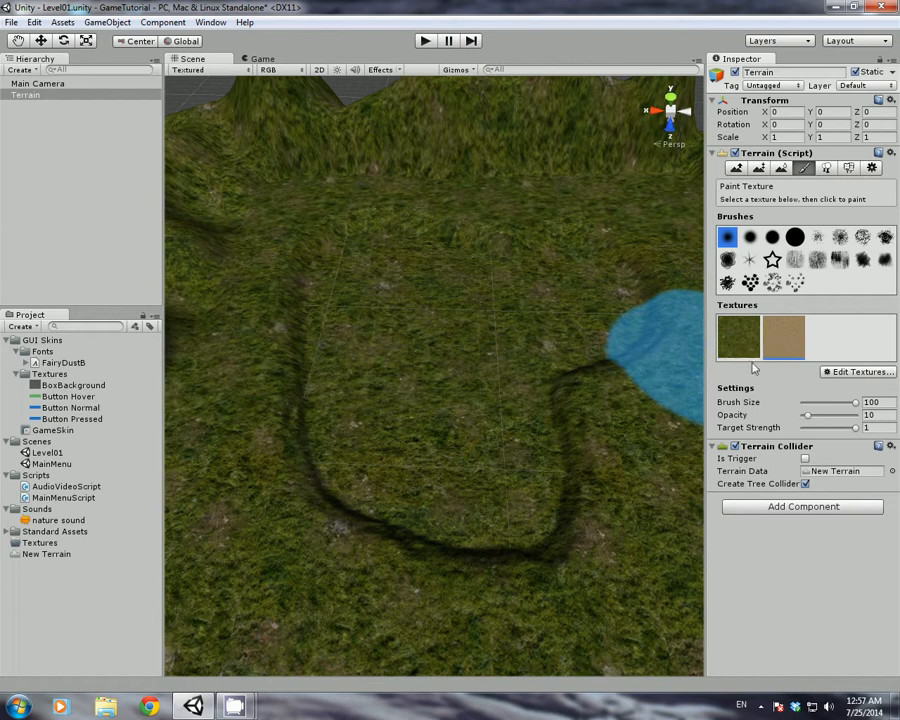
{"action": "left_click", "coordinate": [428, 384]}
{"action": "left_click_drag", "start_coordinate": [808, 418], "coordinate": [862, 427]}
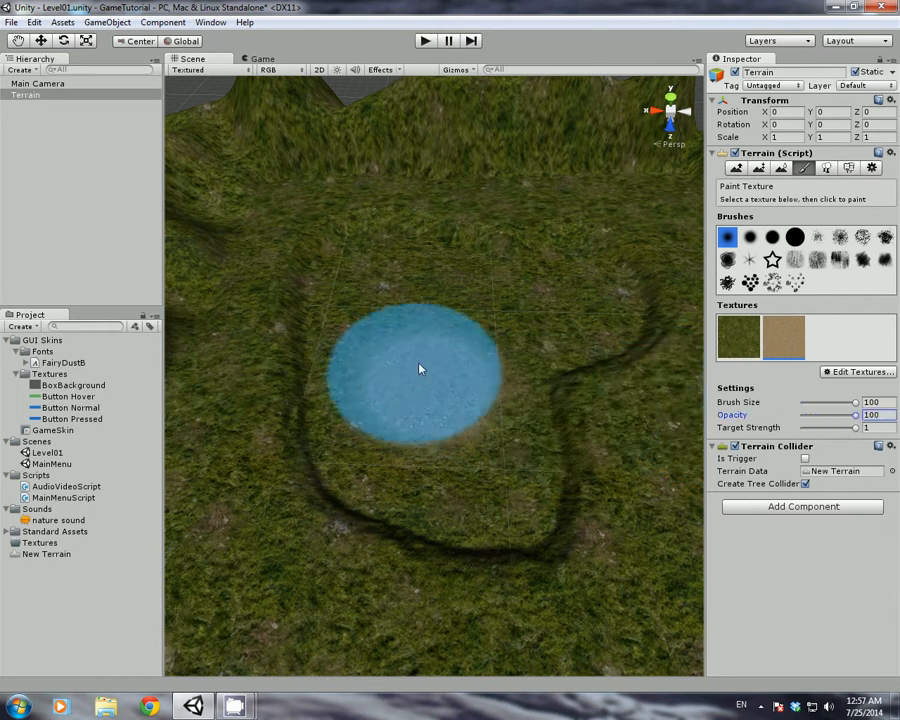
{"action": "mouse_move", "coordinate": [420, 366]}
{"action": "left_mouse_down"}
{"action": "mouse_move", "coordinate": [430, 350]}
{"action": "mouse_move", "coordinate": [395, 314]}
{"action": "mouse_move", "coordinate": [384, 281]}
{"action": "mouse_move", "coordinate": [406, 416]}
{"action": "mouse_move", "coordinate": [436, 438]}
{"action": "mouse_move", "coordinate": [466, 446]}
{"action": "mouse_move", "coordinate": [436, 368]}
{"action": "mouse_move", "coordinate": [454, 338]}
{"action": "mouse_move", "coordinate": [560, 305]}
{"action": "mouse_move", "coordinate": [518, 325]}
{"action": "left_mouse_up"}
{"action": "right_click_drag", "start_coordinate": [411, 395], "coordinate": [664, 386]}
Set Target Strength to 1 and paint more dirt to complete the heart patch
{"action": "key", "text": "w"}
{"action": "key", "text": "s"}
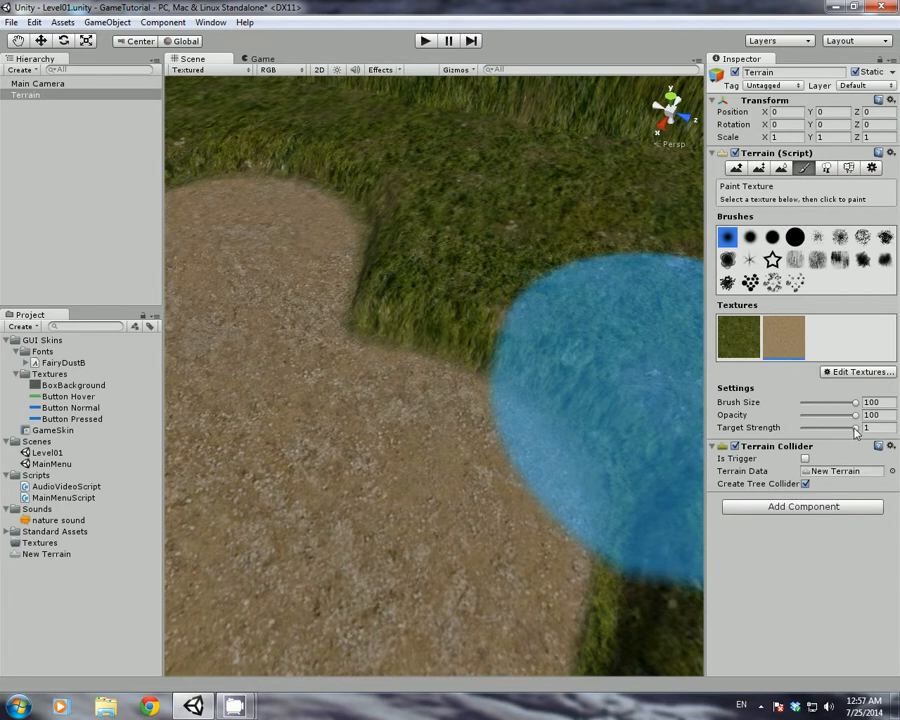
{"action": "left_click_drag", "start_coordinate": [855, 428], "coordinate": [828, 415]}
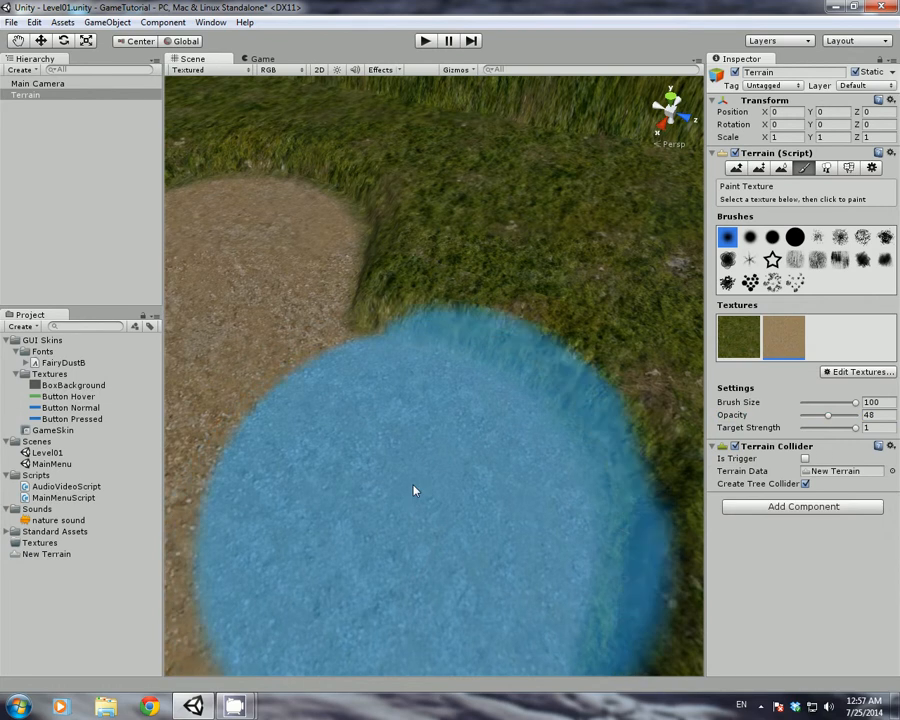
{"action": "mouse_move", "coordinate": [245, 343]}
{"action": "left_mouse_down", "text": "alt"}
{"action": "mouse_move", "coordinate": [273, 251]}
{"action": "mouse_move", "coordinate": [213, 211]}
{"action": "mouse_move", "coordinate": [235, 277]}
{"action": "mouse_move", "coordinate": [10, 267]}
{"action": "left_mouse_up", "text": "alt"}
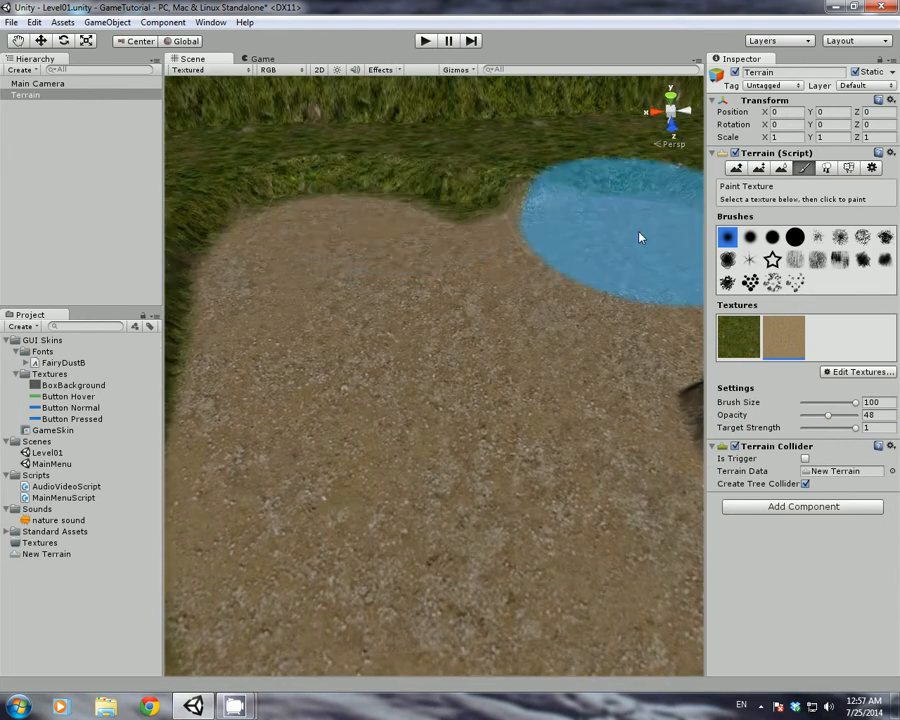
{"action": "mouse_move", "coordinate": [406, 305]}
{"action": "left_mouse_down", "text": "alt"}
{"action": "mouse_move", "coordinate": [358, 328]}
{"action": "mouse_move", "coordinate": [135, 327]}
{"action": "mouse_move", "coordinate": [508, 344]}
{"action": "left_mouse_up", "text": "alt"}
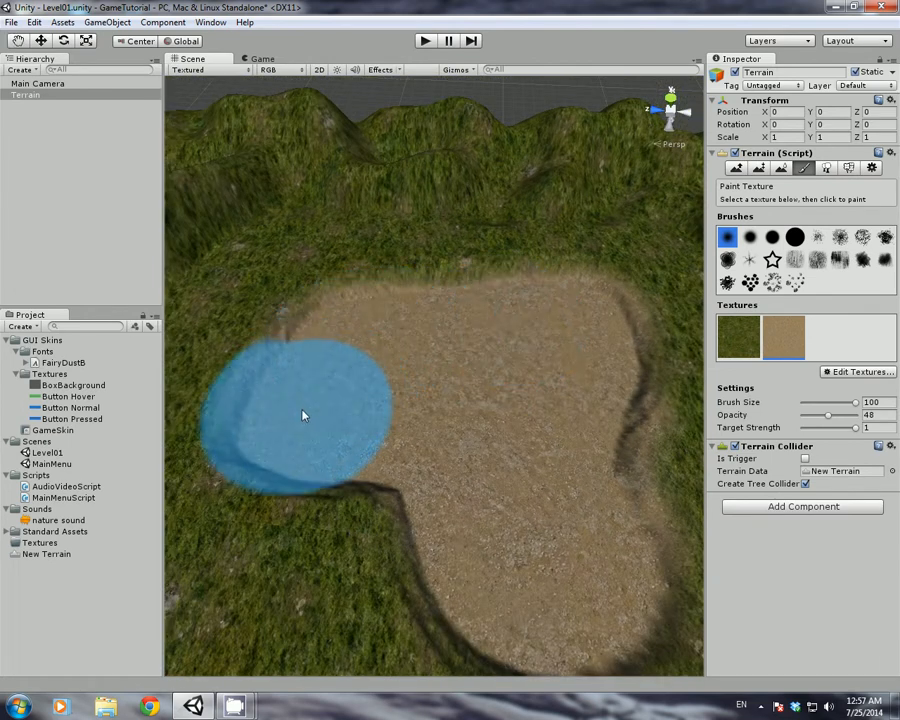
{"action": "mouse_move", "coordinate": [303, 416]}
{"action": "left_mouse_down", "text": "alt"}
{"action": "mouse_move", "coordinate": [483, 400]}
{"action": "mouse_move", "coordinate": [285, 412]}
{"action": "mouse_move", "coordinate": [257, 372]}
{"action": "left_mouse_up", "text": "alt"}
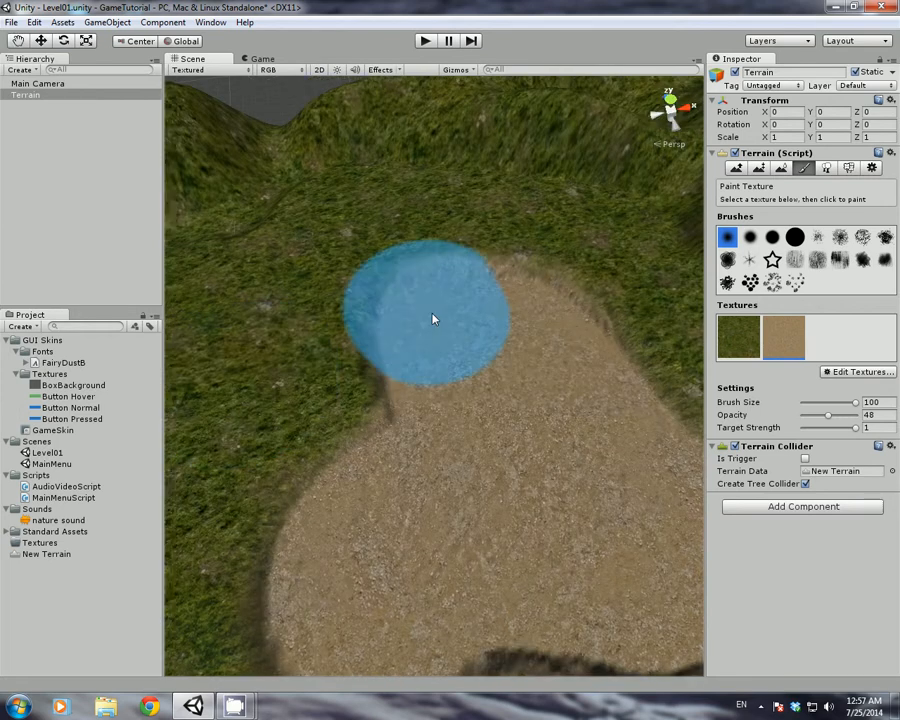
{"action": "mouse_move", "coordinate": [563, 388]}
{"action": "left_mouse_down", "text": "alt"}
{"action": "mouse_move", "coordinate": [438, 410]}
{"action": "mouse_move", "coordinate": [331, 404]}
{"action": "mouse_move", "coordinate": [690, 280]}
{"action": "left_mouse_up", "text": "alt"}
Register BigTree as the terrain's first tree prototype in the Place Trees tool
{"action": "left_click", "coordinate": [826, 168]}
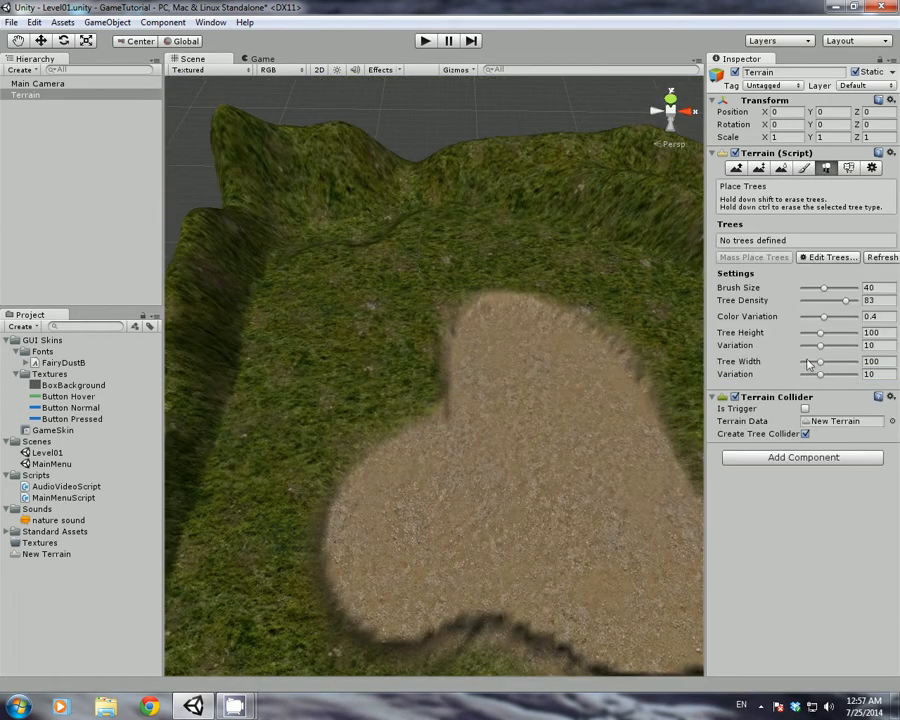
{"action": "left_click", "coordinate": [829, 257]}
{"action": "left_click", "coordinate": [818, 263]}
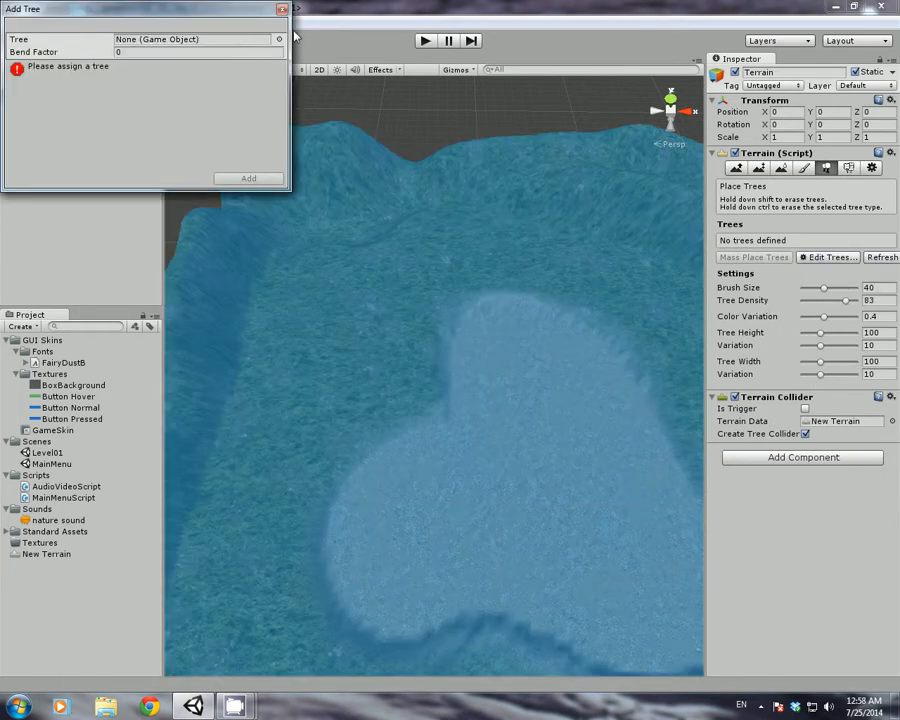
{"action": "left_click", "coordinate": [281, 39]}
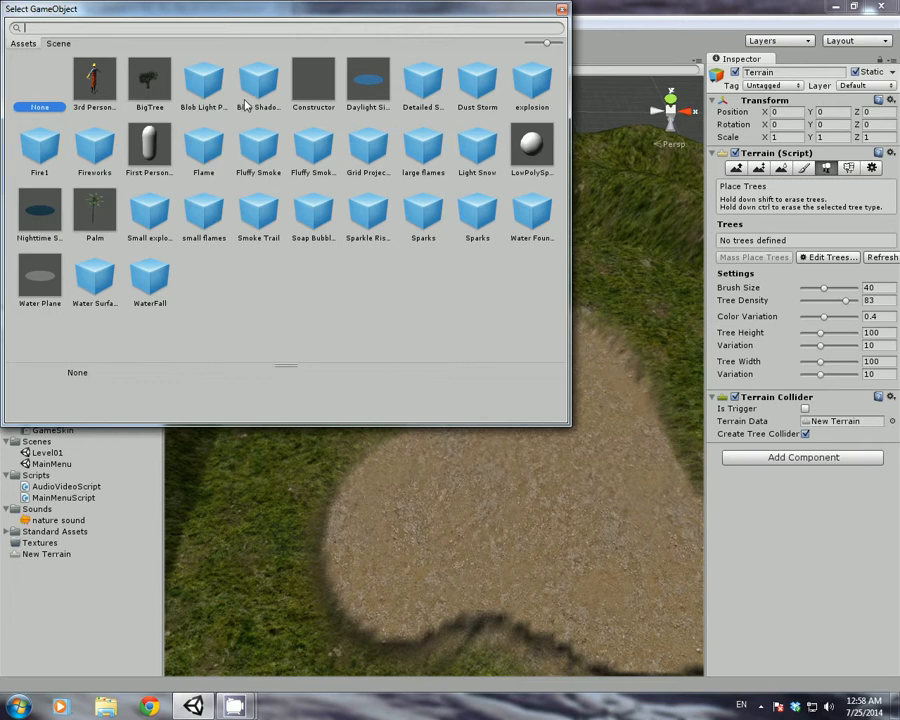
{"action": "left_click", "coordinate": [150, 90]}
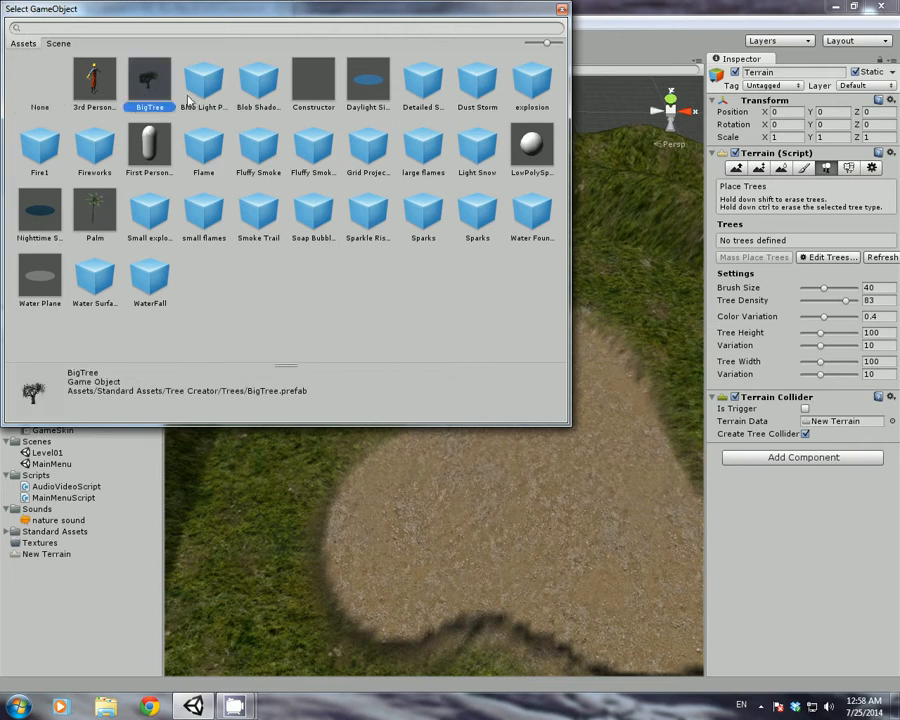
{"action": "double_click", "coordinate": [150, 90]}
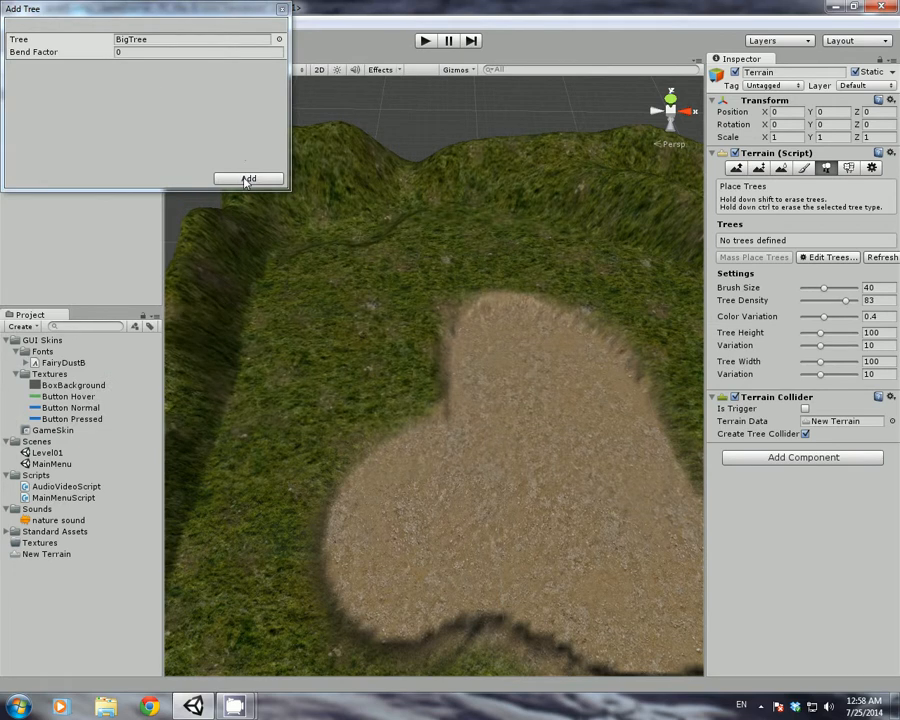
{"action": "left_click", "coordinate": [248, 179]}
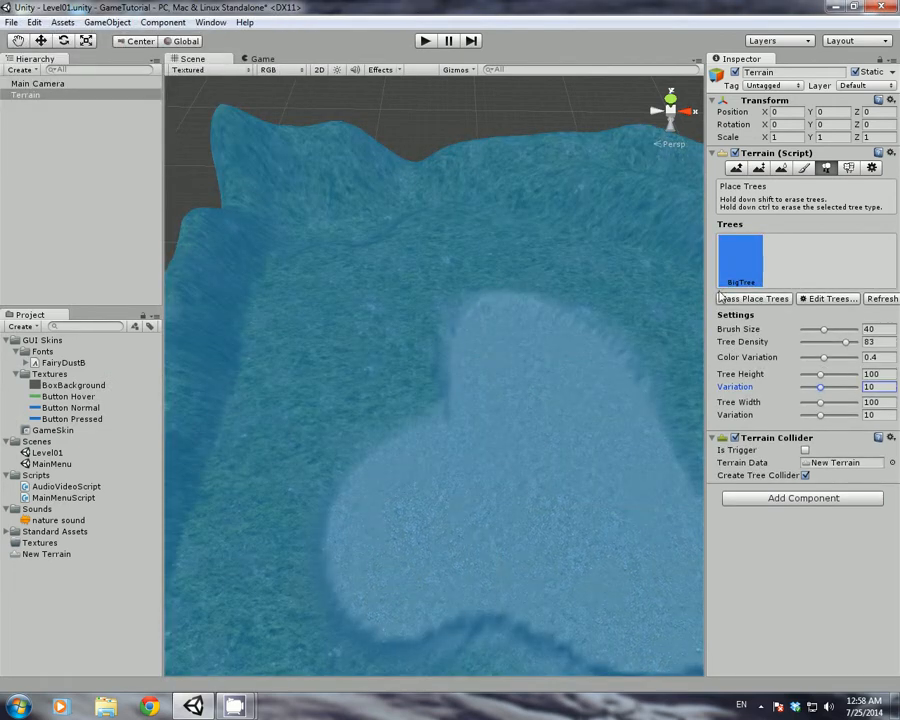
Lower tree density, shrink the brush to size 9 and place one tree on the upper-left grass
{"action": "left_click_drag", "start_coordinate": [845, 343], "coordinate": [812, 344]}
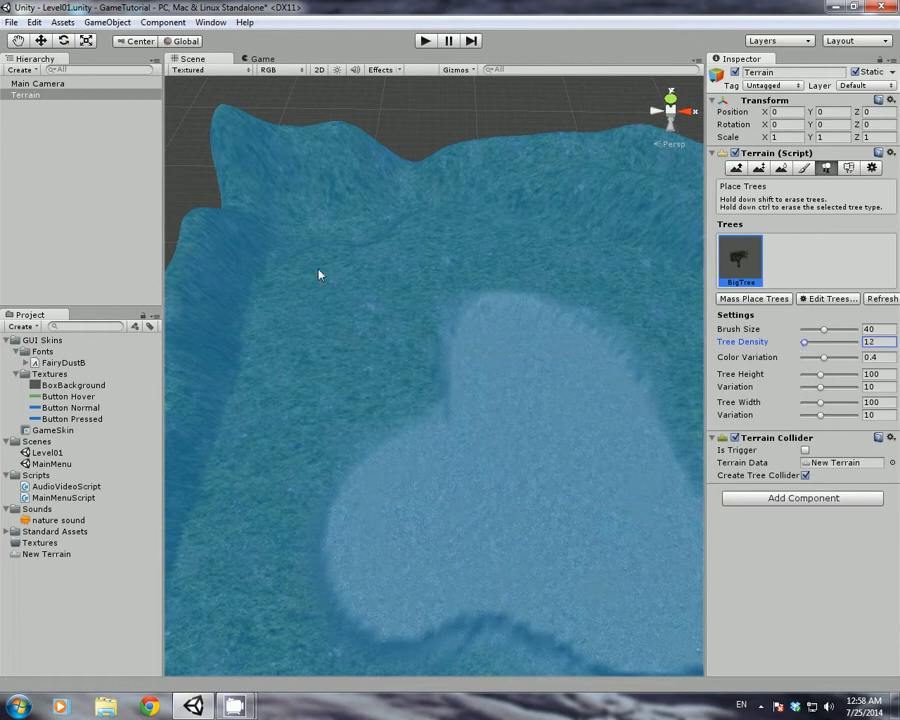
{"action": "left_click_drag", "start_coordinate": [825, 334], "coordinate": [809, 334]}
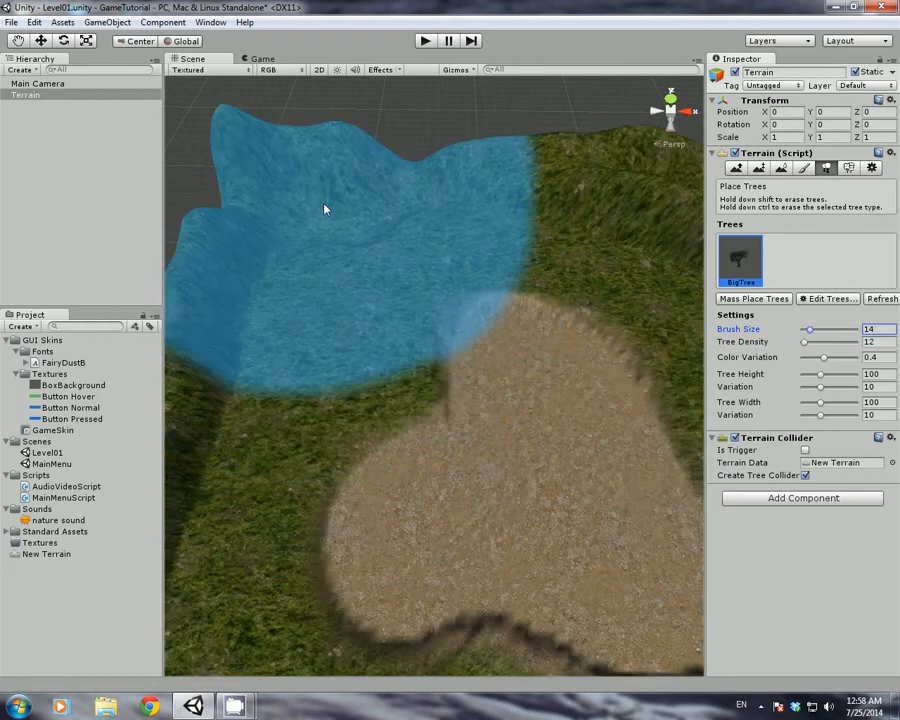
{"action": "left_click", "coordinate": [309, 204]}
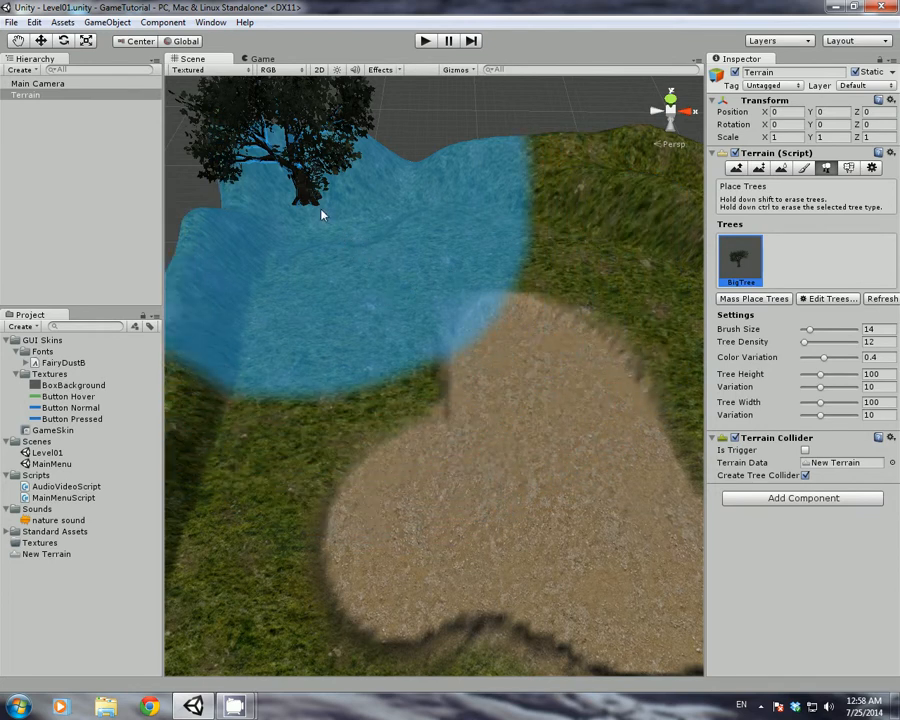
{"action": "left_click", "coordinate": [321, 210], "text": "shift"}
{"action": "left_click", "coordinate": [447, 330]}
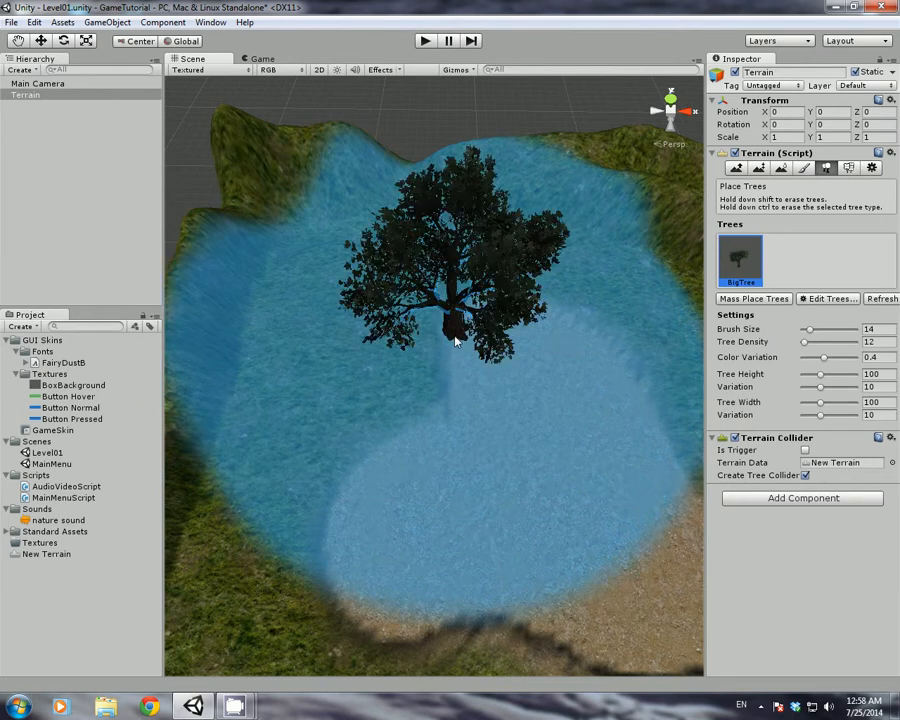
{"action": "left_click", "coordinate": [443, 333], "text": "shift"}
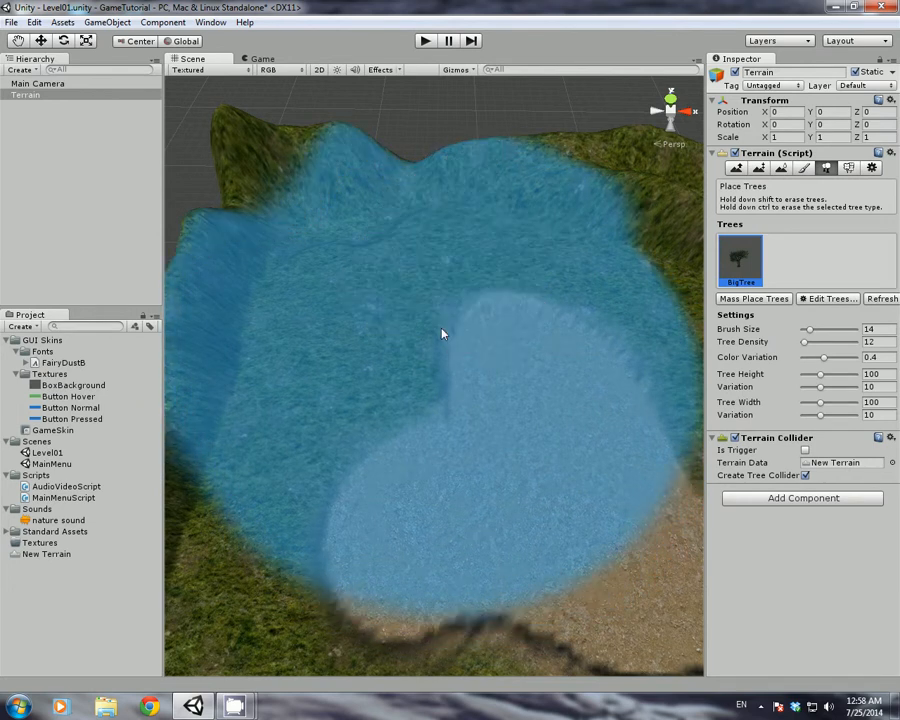
{"action": "left_click_drag", "start_coordinate": [810, 330], "coordinate": [807, 331]}
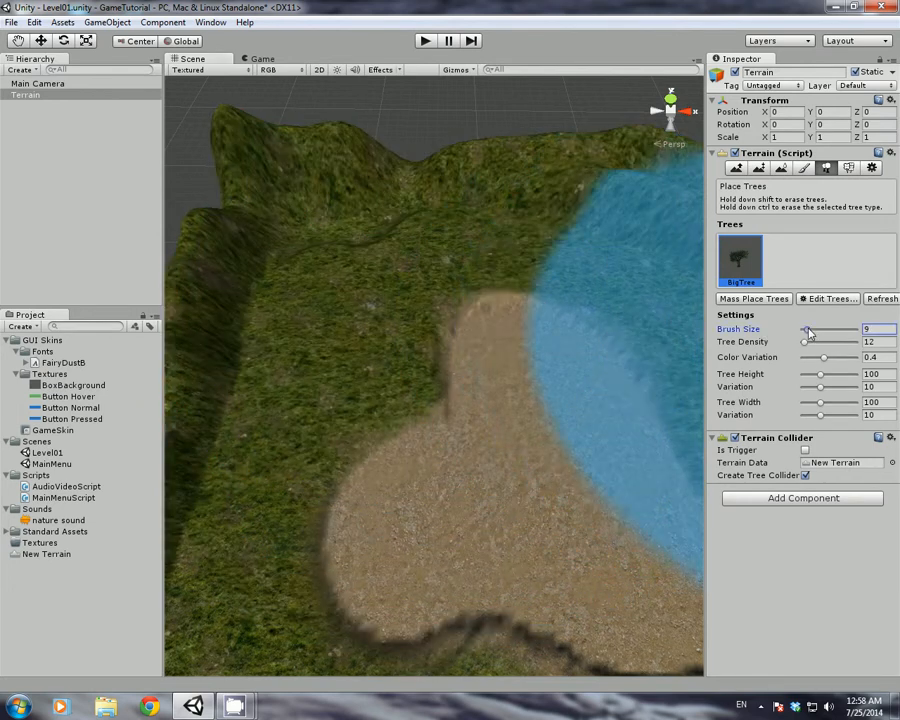
{"action": "left_click", "coordinate": [330, 266]}
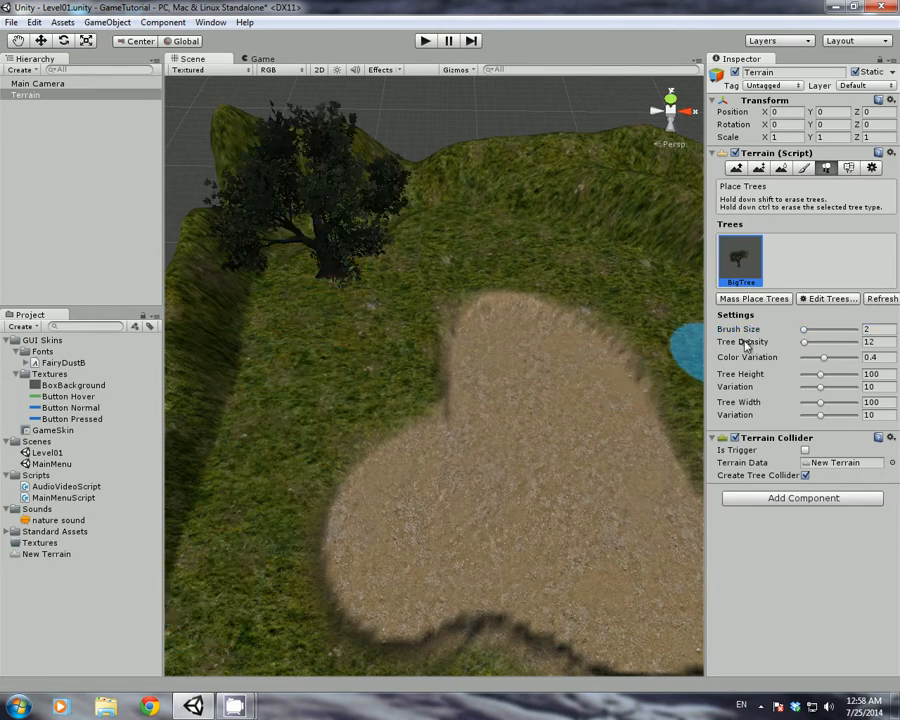
Raise tree density to 89 and paint BigTree clusters along the top and around the sand patch
{"action": "left_click_drag", "start_coordinate": [804, 342], "coordinate": [818, 343]}
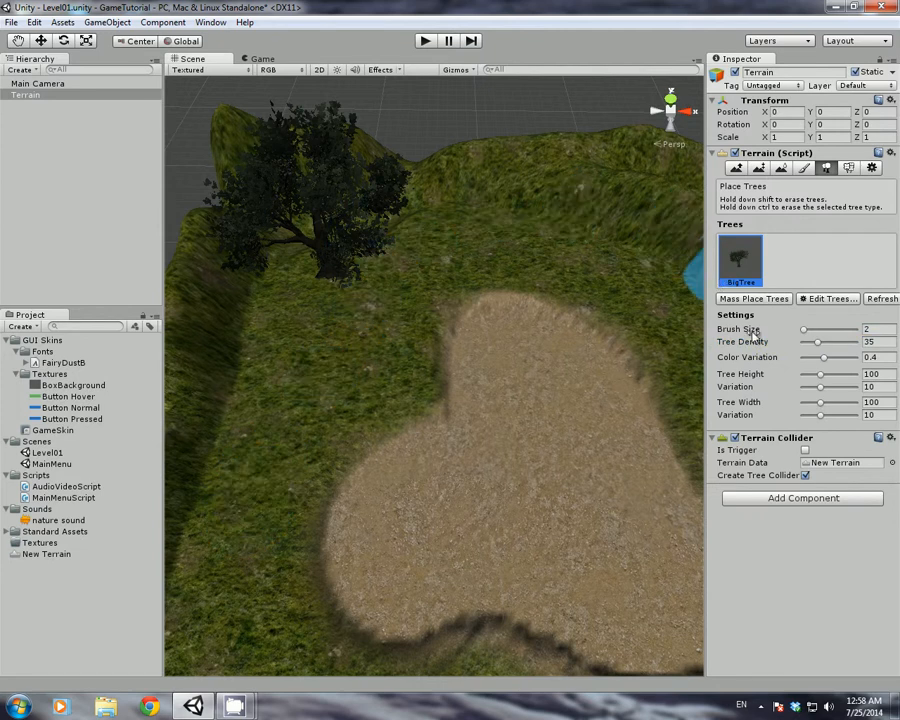
{"action": "left_click_drag", "start_coordinate": [818, 342], "coordinate": [849, 342]}
{"action": "mouse_move", "coordinate": [605, 222]}
{"action": "left_mouse_down"}
{"action": "mouse_move", "coordinate": [462, 206]}
{"action": "mouse_move", "coordinate": [420, 237]}
{"action": "mouse_move", "coordinate": [462, 311]}
{"action": "mouse_move", "coordinate": [793, 322]}
{"action": "left_mouse_up"}
{"action": "scroll", "coordinate": [545, 295], "scroll_direction": "down", "scroll_amount": 6}
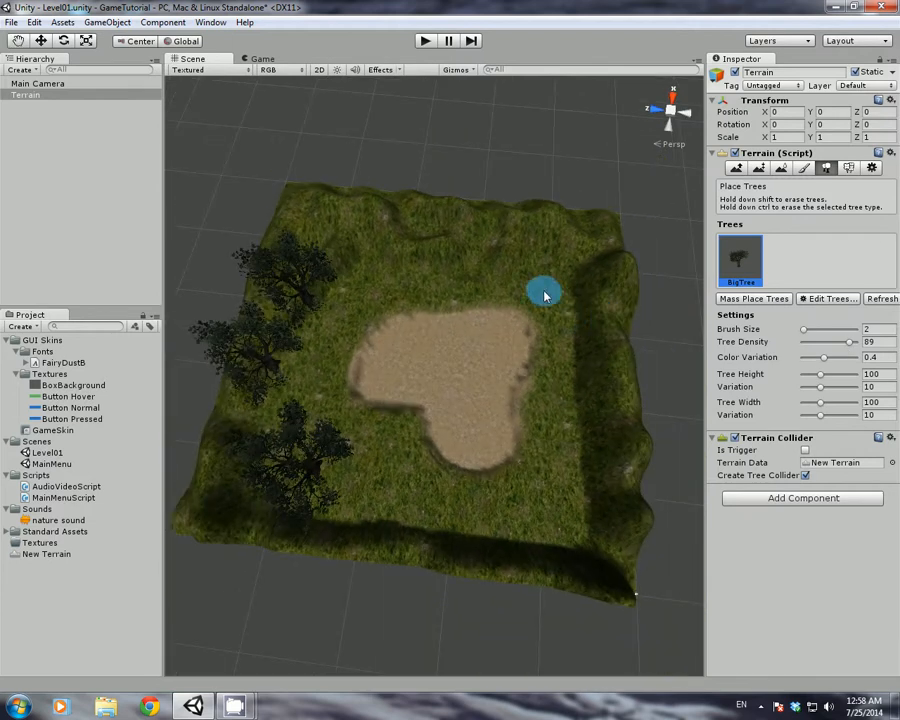
{"action": "mouse_move", "coordinate": [545, 295]}
{"action": "left_mouse_down"}
{"action": "mouse_move", "coordinate": [578, 416]}
{"action": "mouse_move", "coordinate": [550, 480]}
{"action": "left_mouse_up"}
{"action": "left_click_drag", "start_coordinate": [475, 500], "coordinate": [384, 475]}
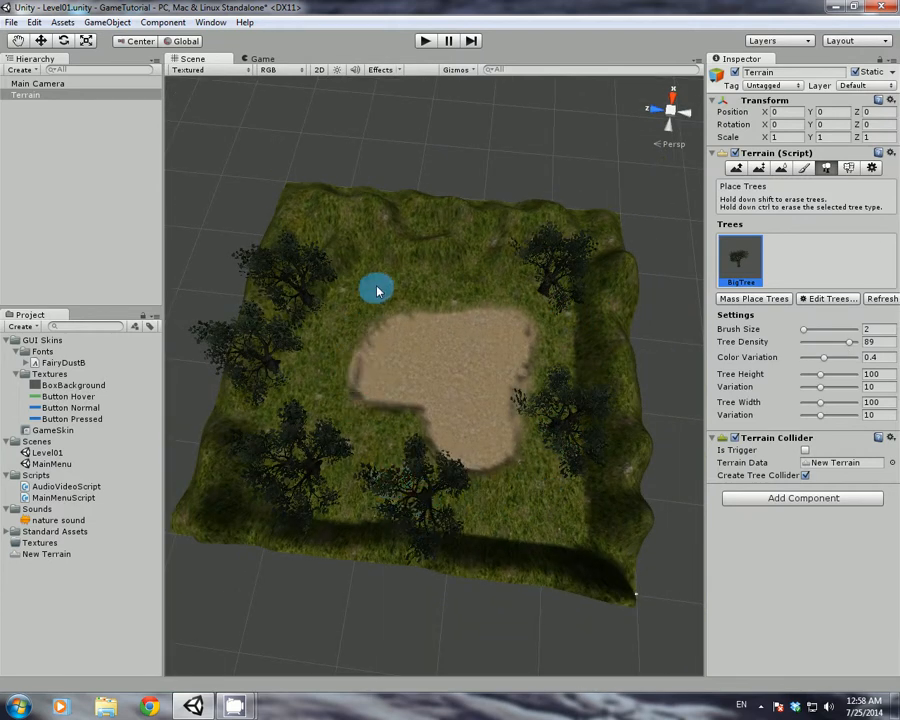
{"action": "scroll", "coordinate": [300, 310], "scroll_direction": "up", "scroll_amount": 8}
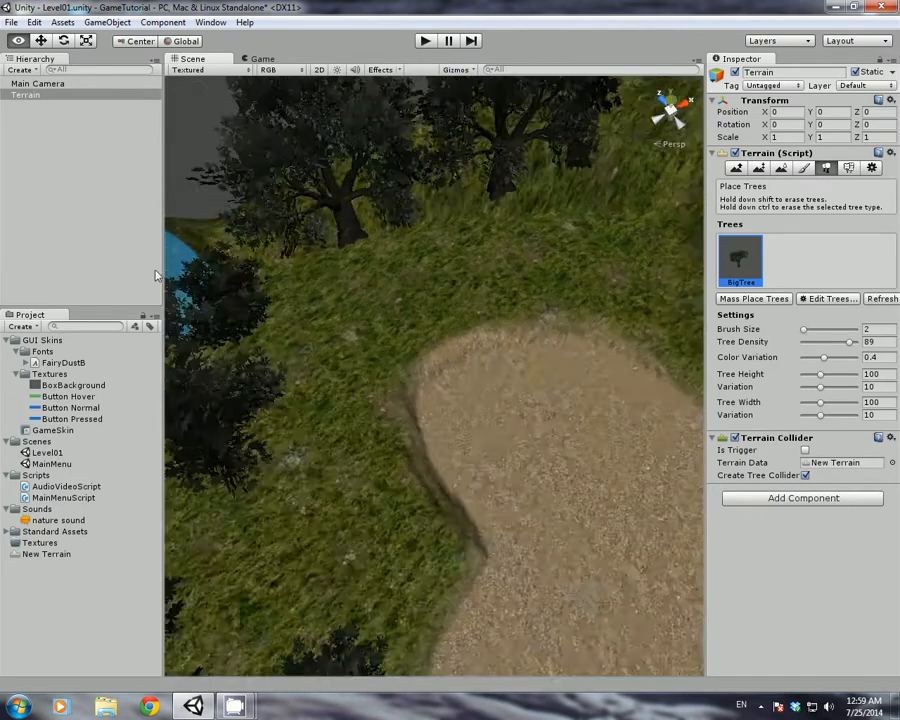
{"action": "mouse_move", "coordinate": [155, 275]}
{"action": "right_mouse_down"}
{"action": "mouse_move", "coordinate": [140, 176]}
{"action": "mouse_move", "coordinate": [60, 168]}
{"action": "mouse_move", "coordinate": [201, 137]}
{"action": "mouse_move", "coordinate": [241, 90]}
{"action": "mouse_move", "coordinate": [345, 127]}
{"action": "right_mouse_up"}
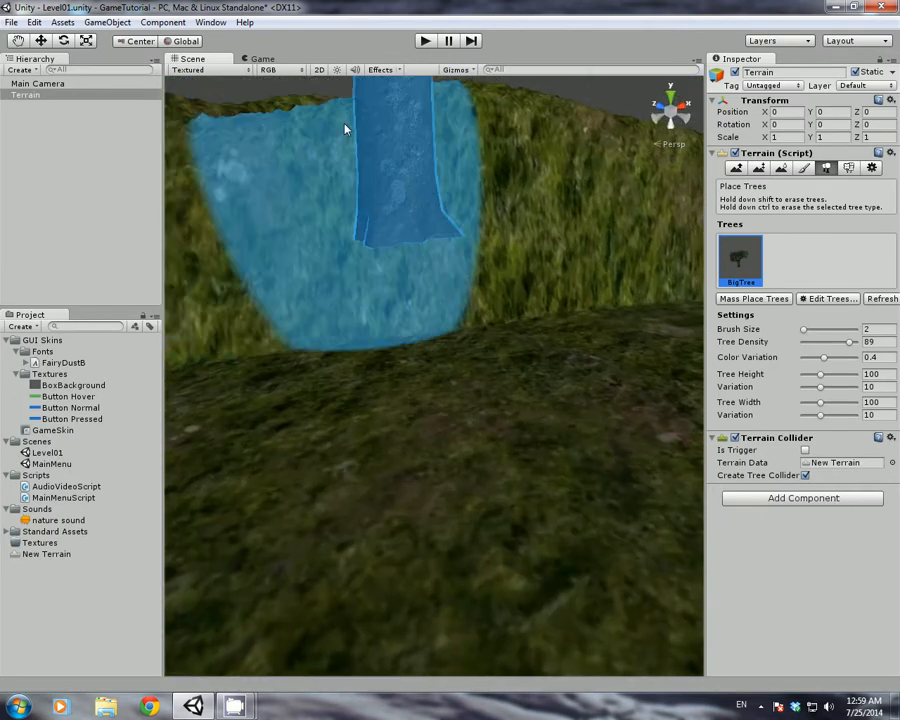
{"action": "mouse_move", "coordinate": [393, 168]}
{"action": "right_mouse_down"}
{"action": "mouse_move", "coordinate": [476, 331]}
{"action": "mouse_move", "coordinate": [482, 295]}
{"action": "mouse_move", "coordinate": [508, 320]}
{"action": "mouse_move", "coordinate": [733, 325]}
{"action": "mouse_move", "coordinate": [521, 313]}
{"action": "mouse_move", "coordinate": [400, 325]}
{"action": "right_mouse_up"}
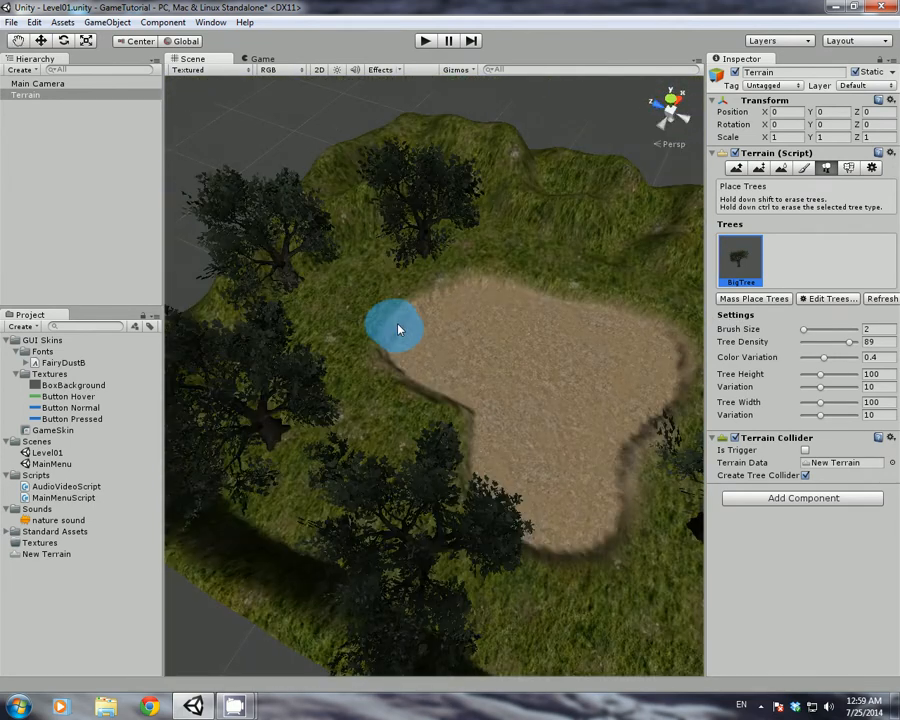
Add the Grass texture as a new terrain detail in Paint Details
{"action": "left_click", "coordinate": [849, 167]}
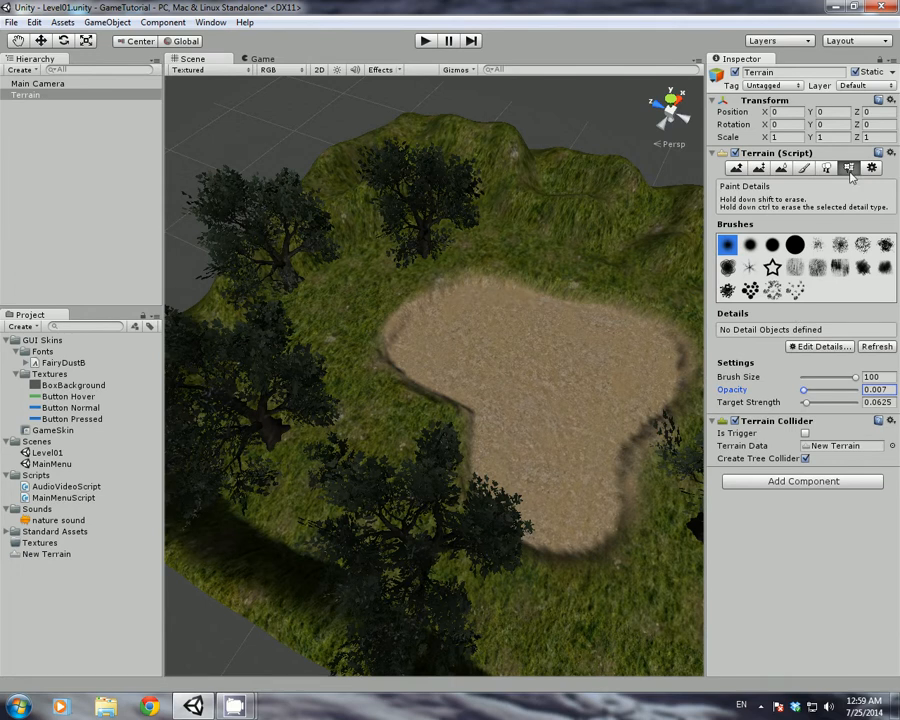
{"action": "left_click", "coordinate": [836, 349]}
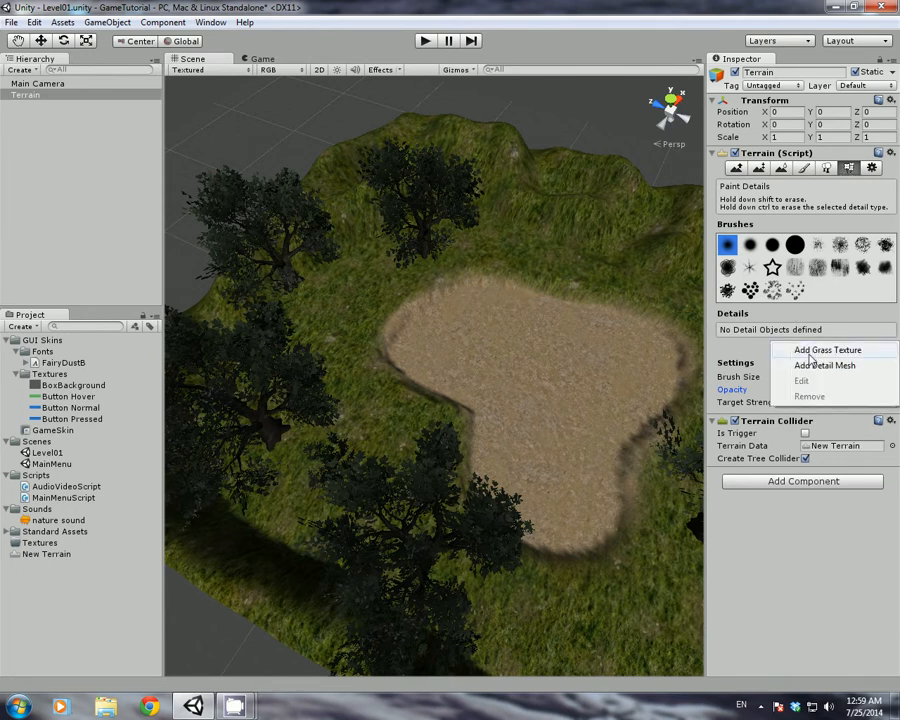
{"action": "left_click", "coordinate": [812, 351]}
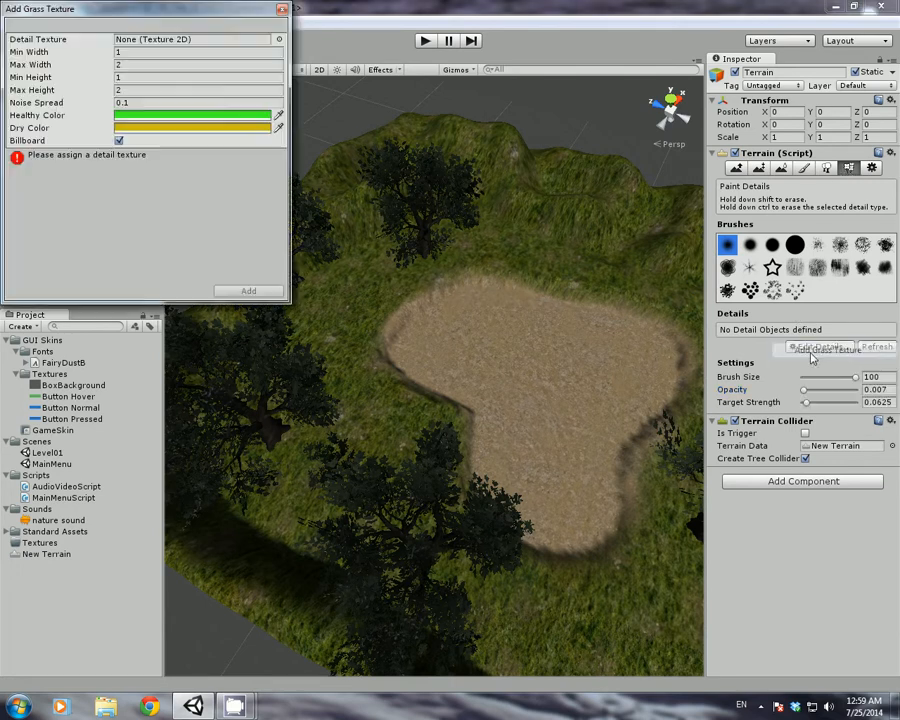
{"action": "left_click", "coordinate": [280, 40]}
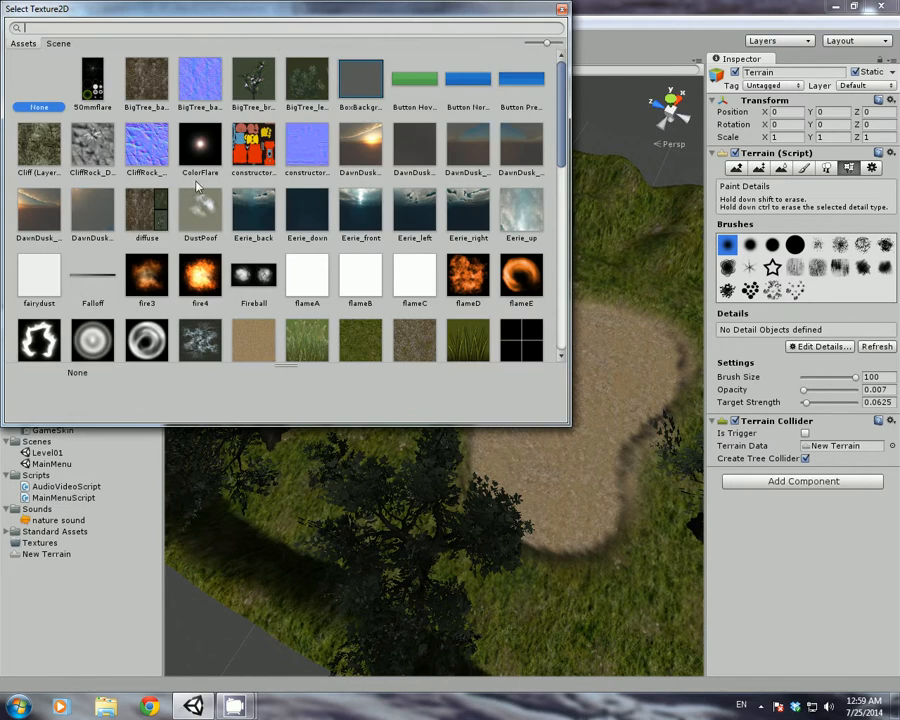
{"action": "type", "text": "gra"}
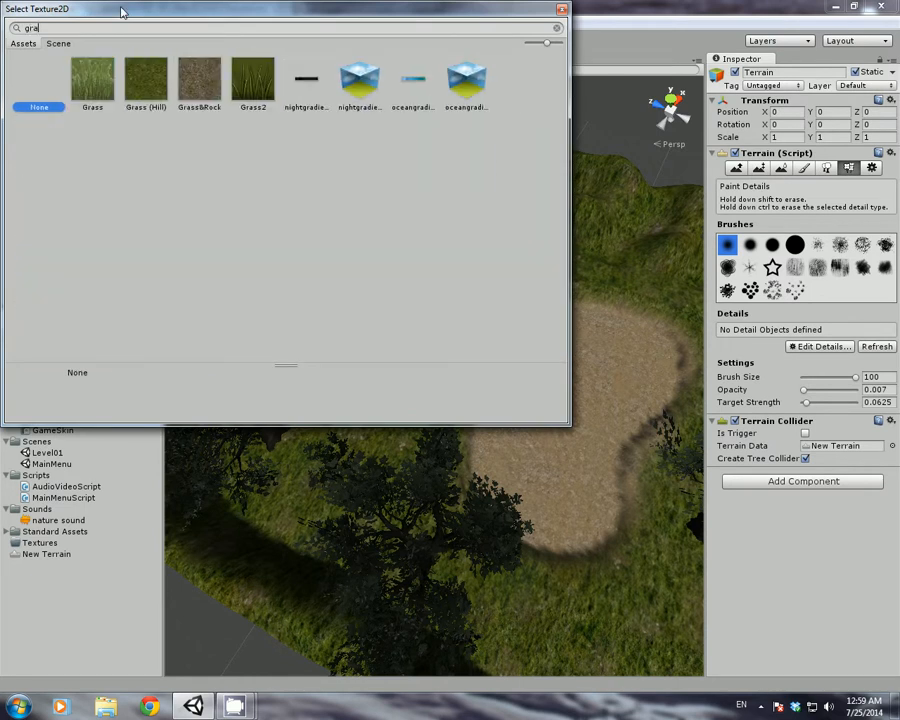
{"action": "double_click", "coordinate": [96, 86]}
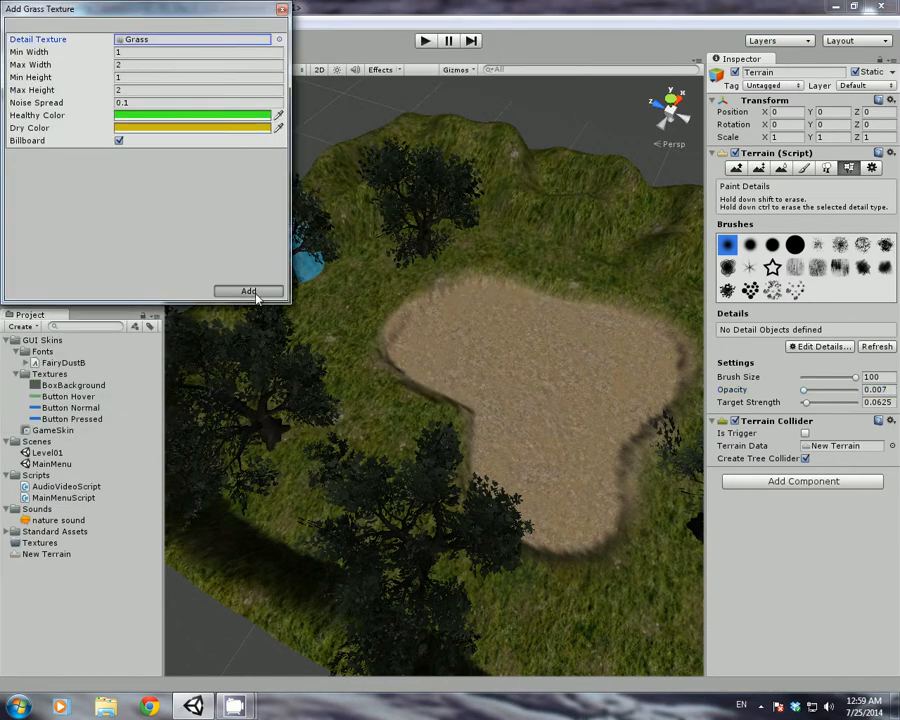
{"action": "left_click", "coordinate": [243, 289]}
Paint grass patches along the hill, beside the path and behind the left tree
{"action": "key", "text": "w"}
{"action": "mouse_move", "coordinate": [372, 299]}
{"action": "right_mouse_down"}
{"action": "mouse_move", "coordinate": [277, 305]}
{"action": "mouse_move", "coordinate": [169, 286]}
{"action": "mouse_move", "coordinate": [112, 290]}
{"action": "mouse_move", "coordinate": [165, 294]}
{"action": "right_mouse_up"}
{"action": "left_click_drag", "start_coordinate": [340, 306], "coordinate": [253, 311]}
{"action": "right_click_drag", "start_coordinate": [341, 346], "coordinate": [270, 334]}
{"action": "left_click_drag", "start_coordinate": [337, 319], "coordinate": [404, 337]}
{"action": "right_click_drag", "start_coordinate": [404, 338], "coordinate": [180, 352]}
{"action": "left_click_drag", "start_coordinate": [422, 262], "coordinate": [358, 259]}
{"action": "right_click_drag", "start_coordinate": [392, 325], "coordinate": [256, 332]}
{"action": "left_click_drag", "start_coordinate": [355, 340], "coordinate": [228, 355]}
{"action": "mouse_move", "coordinate": [428, 335]}
{"action": "right_mouse_down"}
{"action": "mouse_move", "coordinate": [386, 335]}
{"action": "mouse_move", "coordinate": [893, 358]}
{"action": "mouse_move", "coordinate": [876, 358]}
{"action": "right_mouse_up"}
{"action": "left_click_drag", "start_coordinate": [402, 299], "coordinate": [258, 332]}
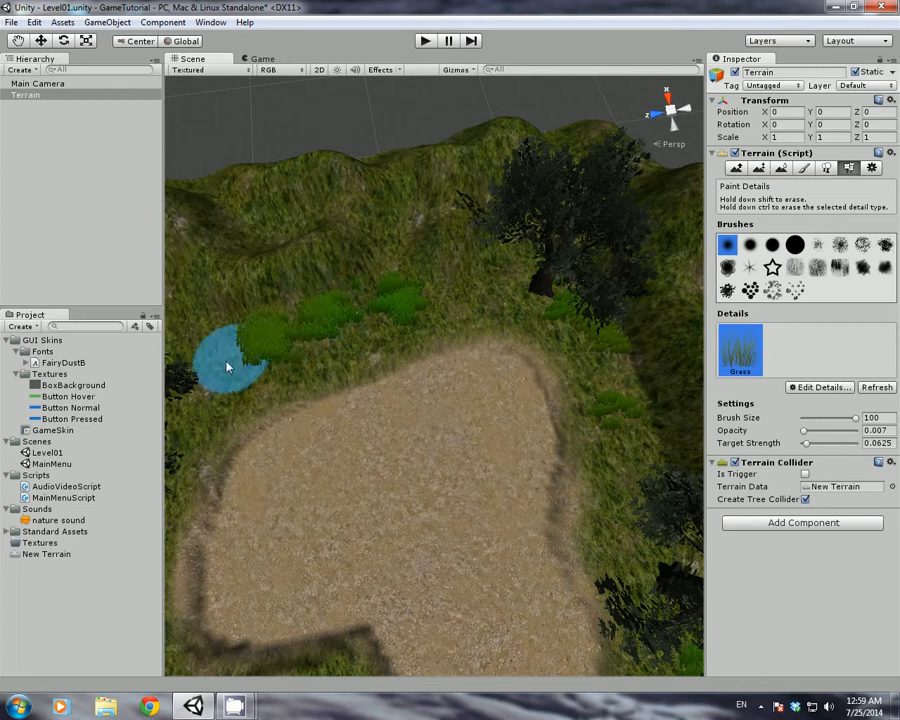
{"action": "mouse_move", "coordinate": [360, 352]}
{"action": "right_mouse_down"}
{"action": "mouse_move", "coordinate": [195, 345]}
{"action": "mouse_move", "coordinate": [522, 372]}
{"action": "right_mouse_up"}
{"action": "key", "text": "w"}
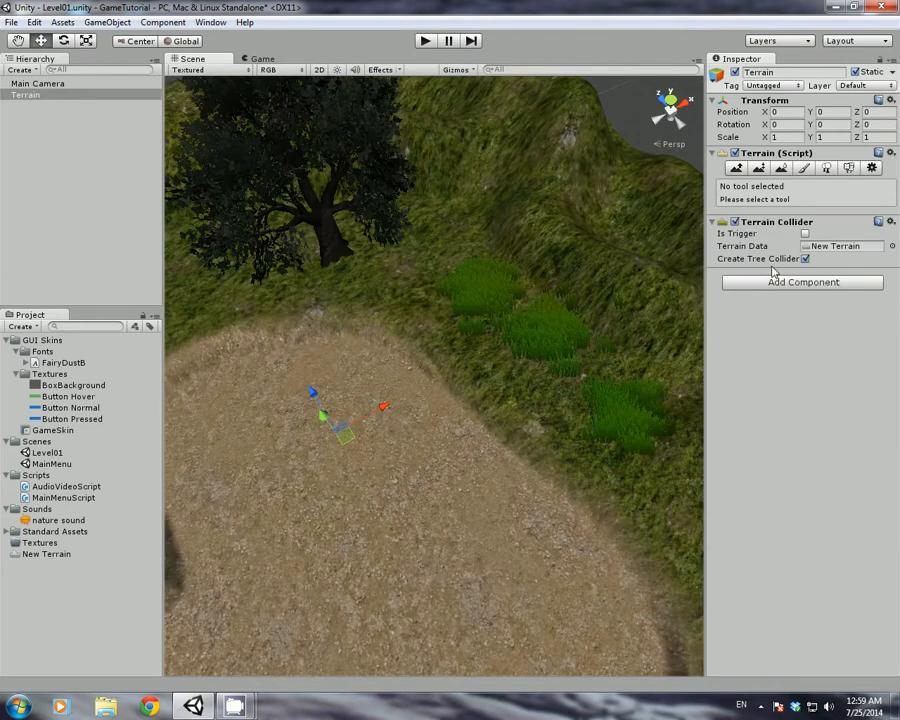
Add the Cliff rock texture as the terrain's third paint texture and select it
{"action": "left_click", "coordinate": [804, 167]}
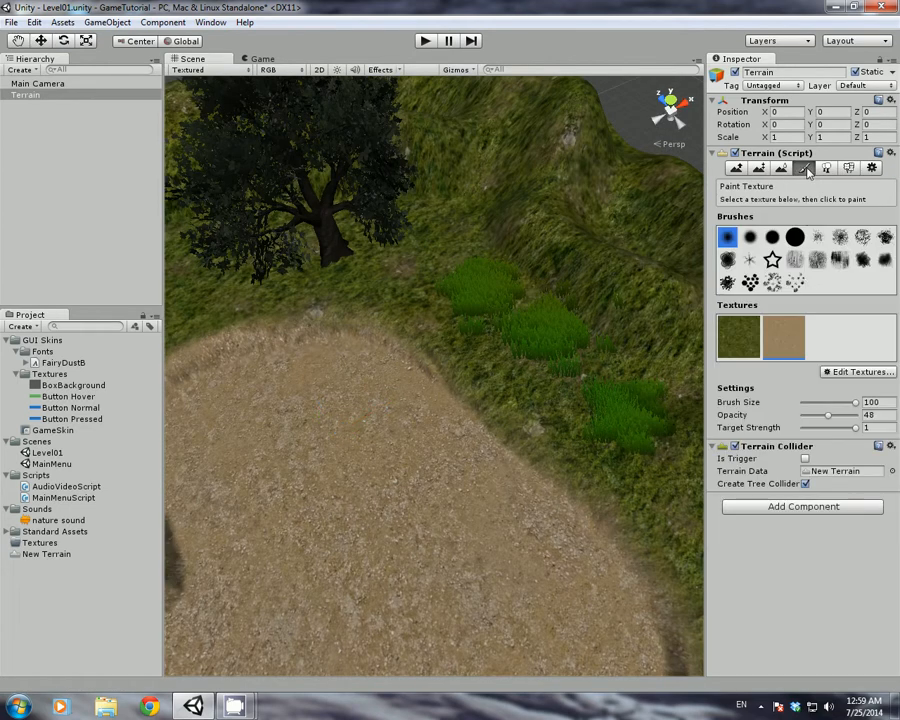
{"action": "left_click", "coordinate": [859, 370]}
{"action": "left_click", "coordinate": [738, 375]}
{"action": "left_click", "coordinate": [840, 372]}
{"action": "left_click", "coordinate": [796, 377]}
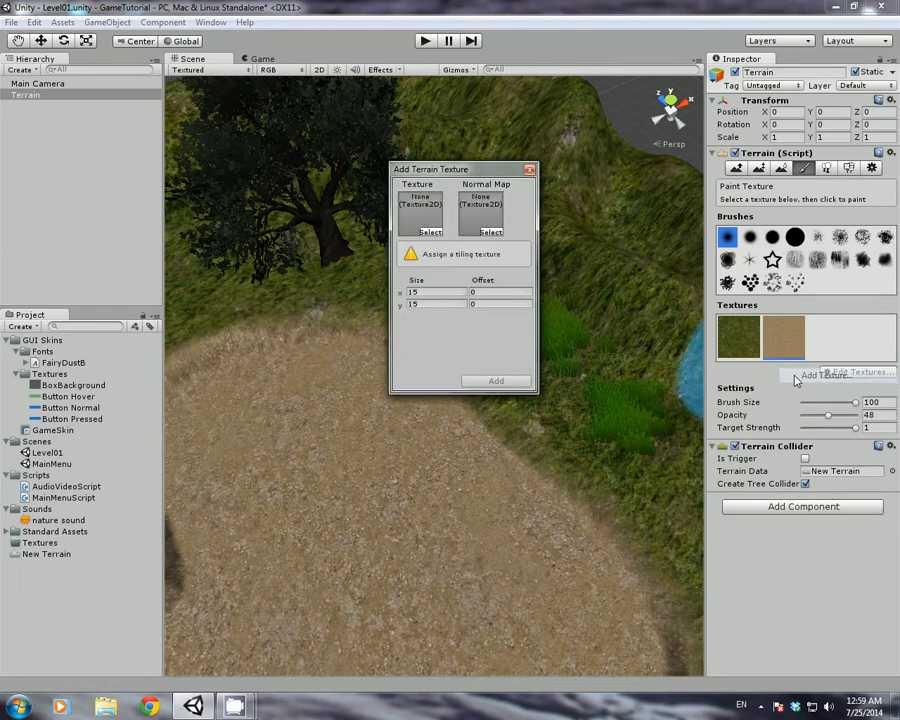
{"action": "left_click", "coordinate": [430, 231]}
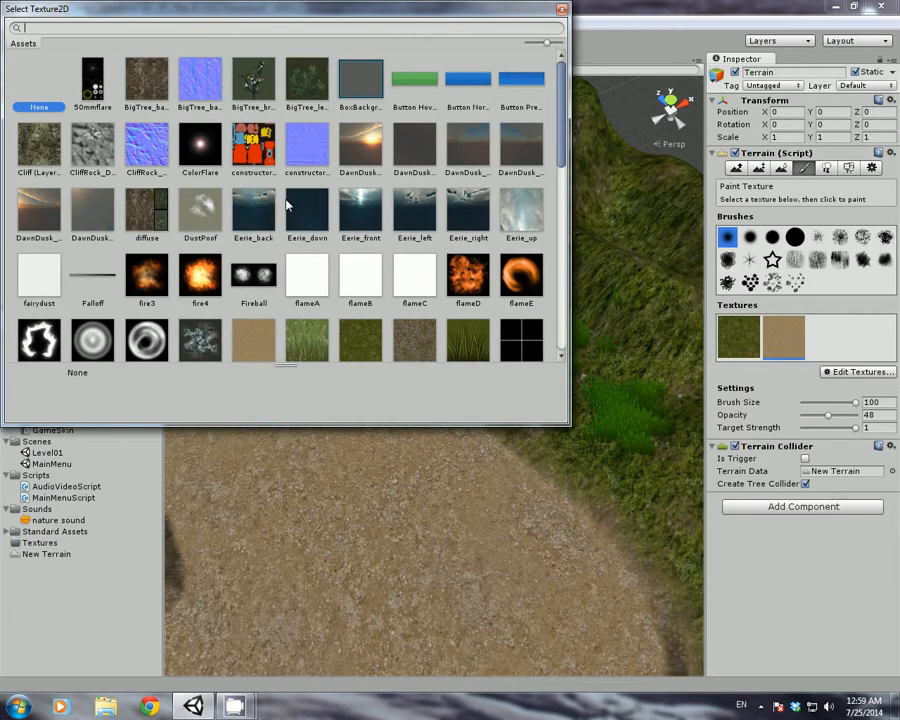
{"action": "type", "text": "rock"}
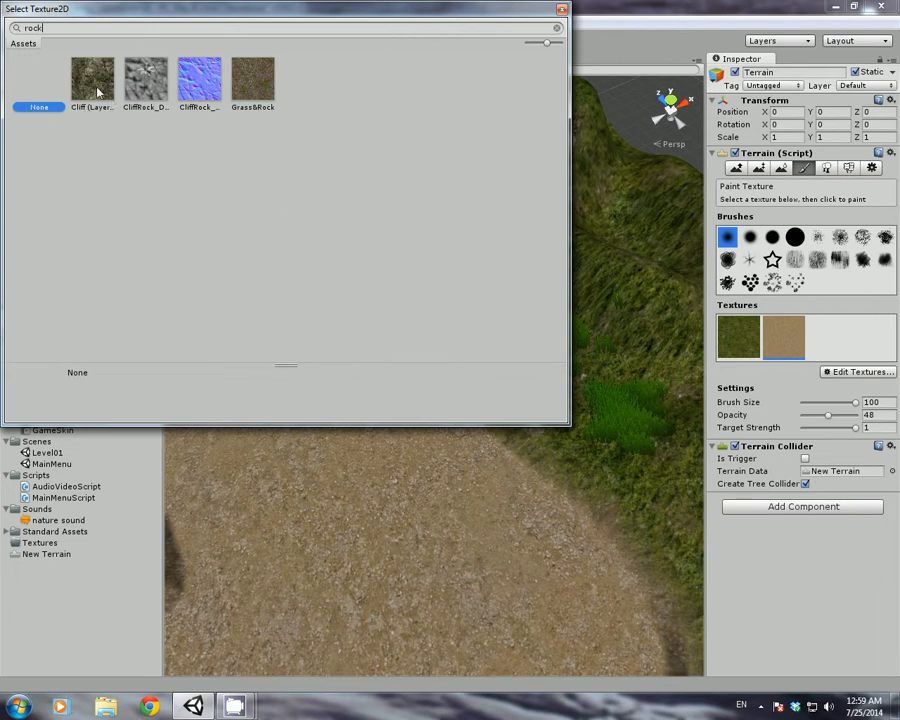
{"action": "double_click", "coordinate": [98, 92]}
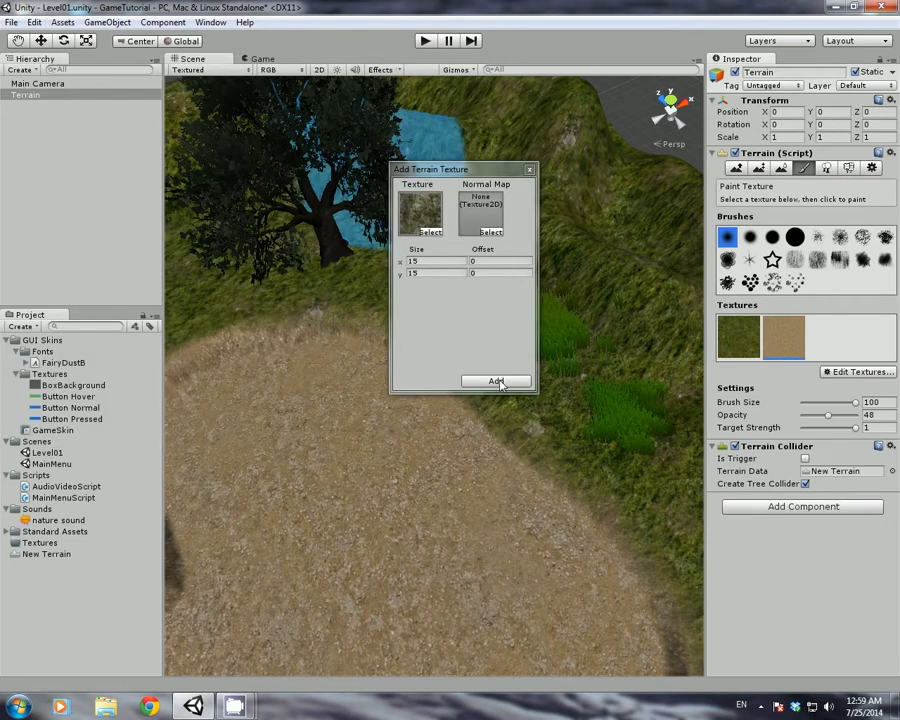
{"action": "left_click", "coordinate": [492, 378]}
{"action": "left_click", "coordinate": [830, 346]}
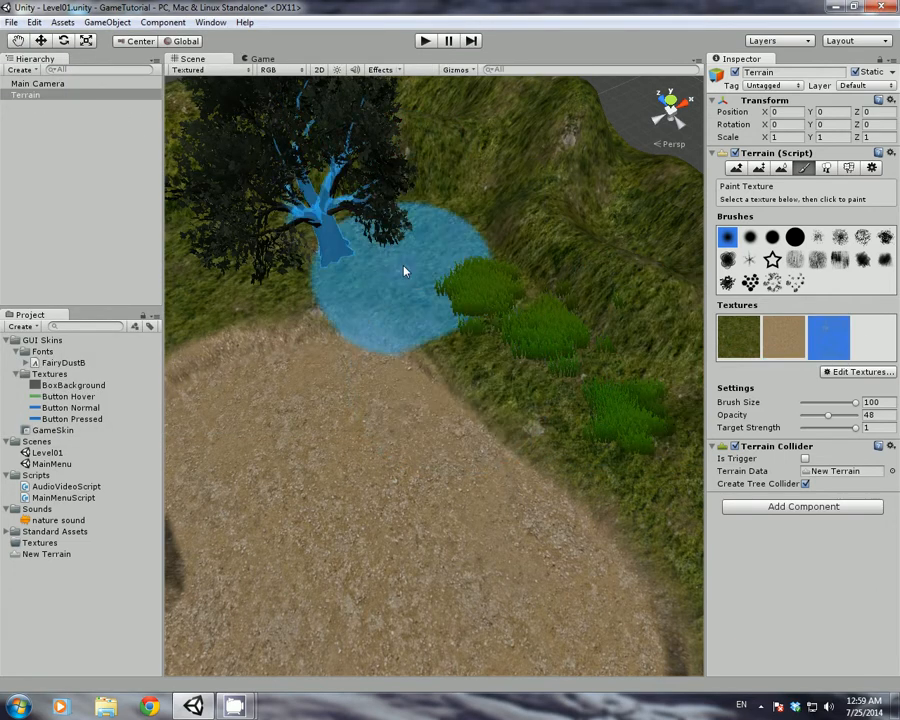
{"action": "key", "text": "w"}
{"action": "right_click_drag", "start_coordinate": [403, 267], "coordinate": [427, 179]}
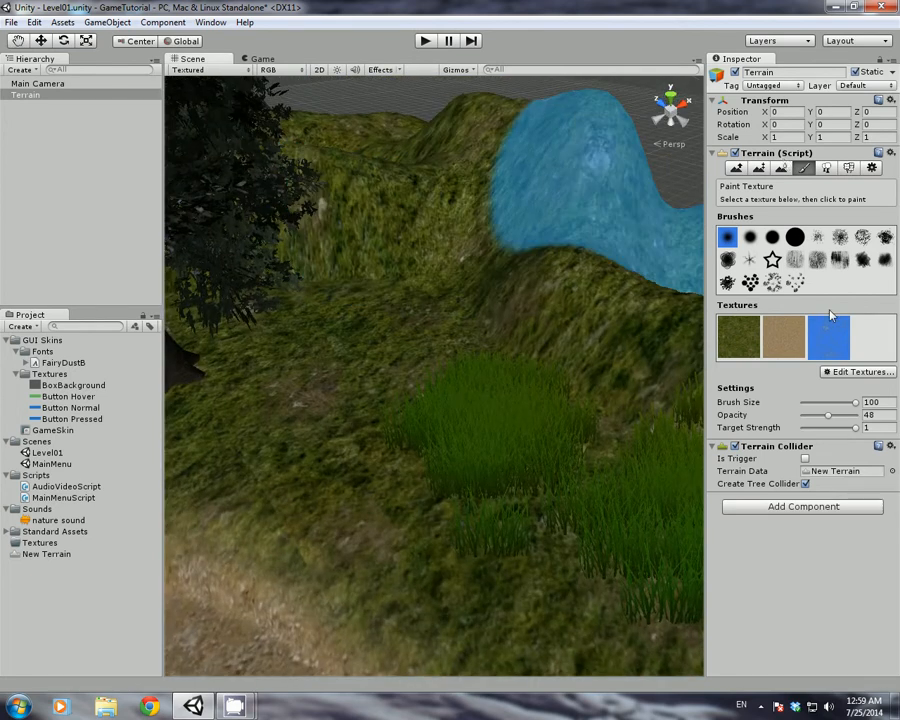
At brush size 23, paint cliff rock along the hillside, down the slope and into the hollow
{"action": "mouse_move", "coordinate": [855, 404]}
{"action": "left_mouse_down"}
{"action": "mouse_move", "coordinate": [804, 402]}
{"action": "mouse_move", "coordinate": [815, 405]}
{"action": "left_mouse_up"}
{"action": "mouse_move", "coordinate": [459, 257]}
{"action": "left_mouse_down"}
{"action": "mouse_move", "coordinate": [414, 238]}
{"action": "mouse_move", "coordinate": [228, 240]}
{"action": "left_mouse_up"}
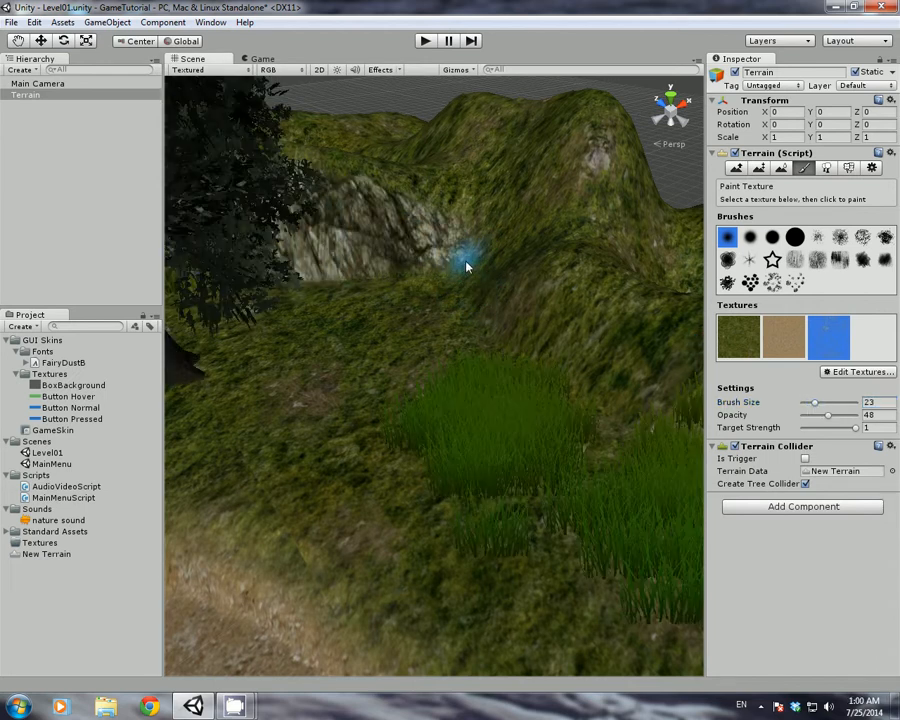
{"action": "mouse_move", "coordinate": [465, 265]}
{"action": "left_mouse_down"}
{"action": "mouse_move", "coordinate": [492, 265]}
{"action": "mouse_move", "coordinate": [532, 305]}
{"action": "mouse_move", "coordinate": [600, 335]}
{"action": "mouse_move", "coordinate": [622, 374]}
{"action": "mouse_move", "coordinate": [776, 336]}
{"action": "mouse_move", "coordinate": [707, 247]}
{"action": "mouse_move", "coordinate": [609, 396]}
{"action": "mouse_move", "coordinate": [446, 346]}
{"action": "mouse_move", "coordinate": [474, 342]}
{"action": "left_mouse_up"}
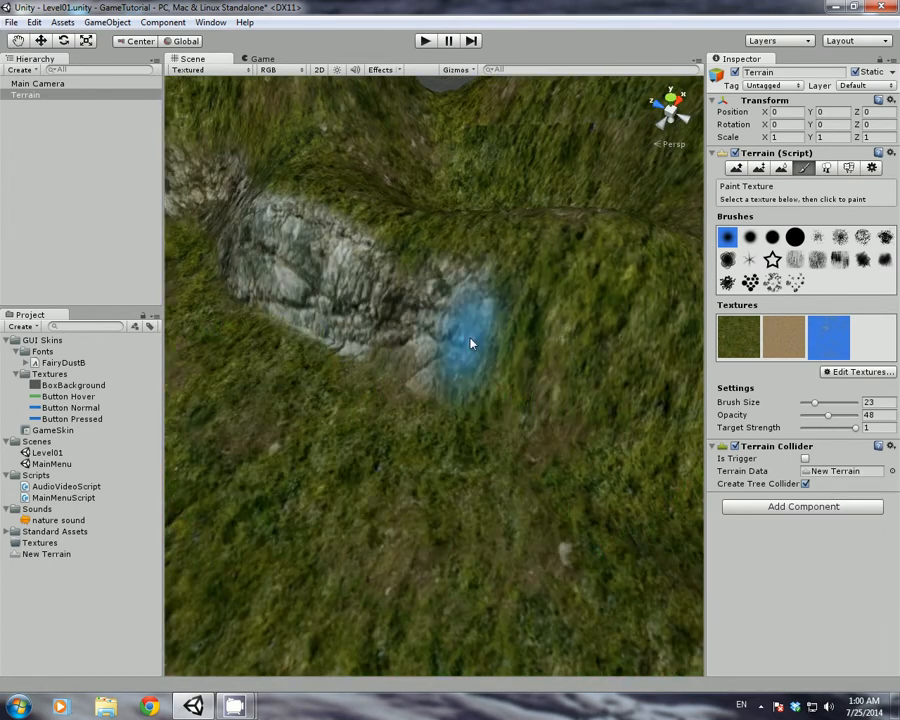
{"action": "mouse_move", "coordinate": [648, 370]}
{"action": "left_mouse_down", "text": "alt"}
{"action": "mouse_move", "coordinate": [526, 366]}
{"action": "mouse_move", "coordinate": [508, 383]}
{"action": "mouse_move", "coordinate": [578, 386]}
{"action": "left_mouse_up", "text": "alt"}
{"action": "mouse_move", "coordinate": [530, 216]}
{"action": "left_mouse_down"}
{"action": "mouse_move", "coordinate": [508, 237]}
{"action": "mouse_move", "coordinate": [458, 184]}
{"action": "mouse_move", "coordinate": [251, 207]}
{"action": "left_mouse_up"}
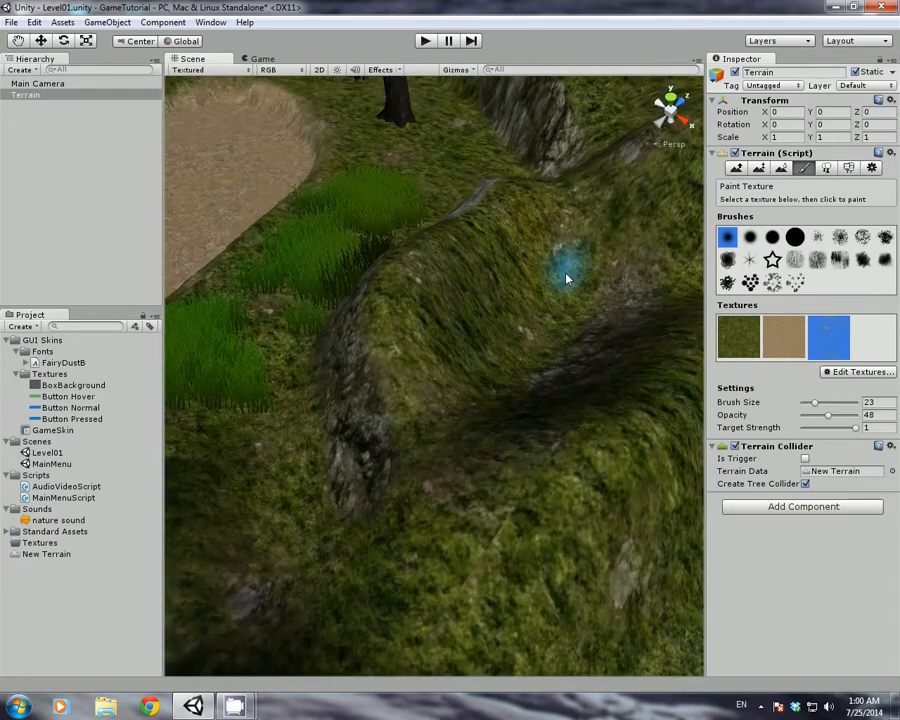
{"action": "mouse_move", "coordinate": [467, 363]}
{"action": "left_mouse_down", "text": "alt"}
{"action": "mouse_move", "coordinate": [482, 277]}
{"action": "mouse_move", "coordinate": [617, 254]}
{"action": "mouse_move", "coordinate": [586, 220]}
{"action": "left_mouse_up", "text": "alt"}
{"action": "left_click_drag", "start_coordinate": [545, 270], "coordinate": [391, 176], "text": "alt"}
{"action": "key", "text": "w"}
{"action": "mouse_move", "coordinate": [391, 176]}
{"action": "right_mouse_down"}
{"action": "mouse_move", "coordinate": [440, 241]}
{"action": "mouse_move", "coordinate": [381, 338]}
{"action": "right_mouse_up"}
{"action": "left_click", "coordinate": [463, 358]}
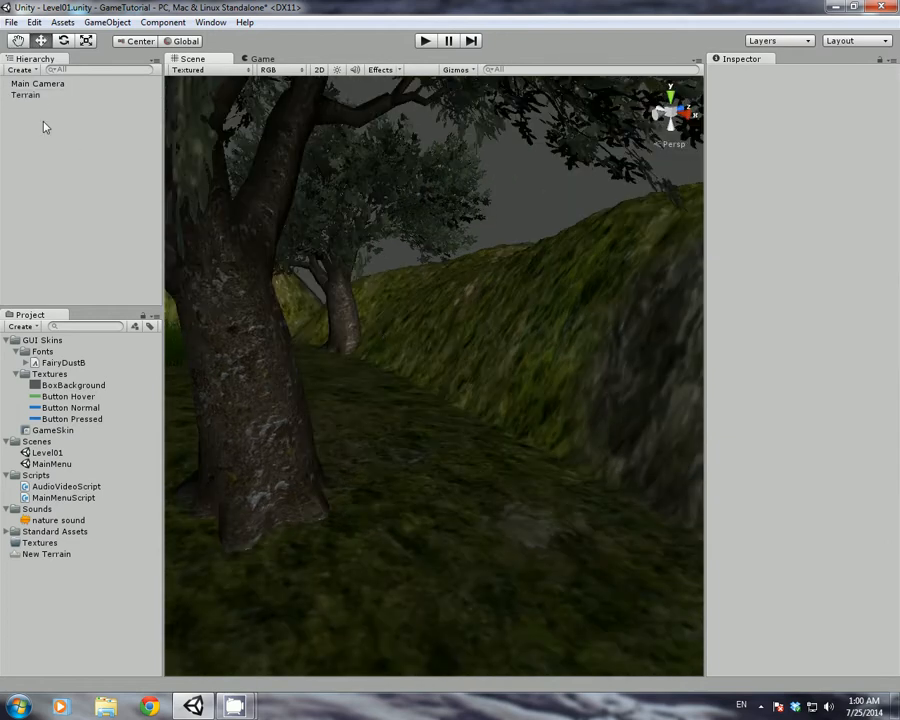
Reselect the terrain's Cliff texture and paint rock along the hillside, right slope and grassy slope
{"action": "left_click", "coordinate": [30, 94]}
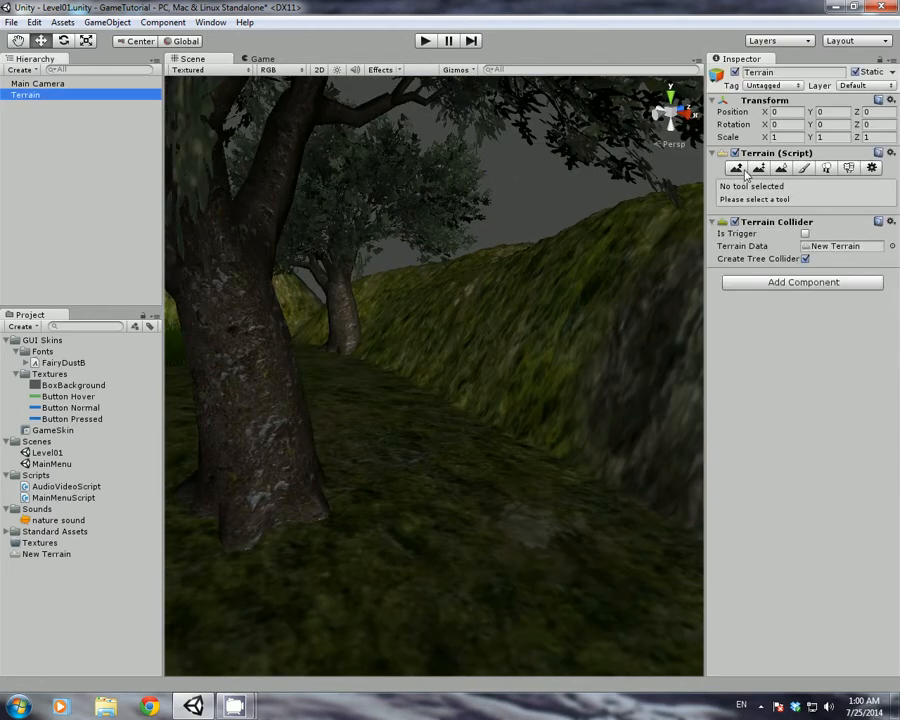
{"action": "left_click", "coordinate": [804, 168]}
{"action": "left_click", "coordinate": [825, 342]}
{"action": "mouse_move", "coordinate": [404, 326]}
{"action": "left_mouse_down"}
{"action": "mouse_move", "coordinate": [528, 364]}
{"action": "mouse_move", "coordinate": [442, 325]}
{"action": "mouse_move", "coordinate": [363, 320]}
{"action": "mouse_move", "coordinate": [376, 336]}
{"action": "left_mouse_up"}
{"action": "mouse_move", "coordinate": [380, 338]}
{"action": "right_mouse_down"}
{"action": "mouse_move", "coordinate": [373, 342]}
{"action": "mouse_move", "coordinate": [330, 291]}
{"action": "mouse_move", "coordinate": [368, 276]}
{"action": "mouse_move", "coordinate": [552, 388]}
{"action": "mouse_move", "coordinate": [693, 416]}
{"action": "right_mouse_up"}
{"action": "mouse_move", "coordinate": [690, 415]}
{"action": "left_mouse_down"}
{"action": "mouse_move", "coordinate": [581, 394]}
{"action": "mouse_move", "coordinate": [618, 380]}
{"action": "left_mouse_up"}
{"action": "mouse_move", "coordinate": [620, 378]}
{"action": "right_mouse_down"}
{"action": "mouse_move", "coordinate": [446, 368]}
{"action": "mouse_move", "coordinate": [508, 350]}
{"action": "right_mouse_up"}
{"action": "mouse_move", "coordinate": [508, 350]}
{"action": "left_mouse_down"}
{"action": "mouse_move", "coordinate": [438, 400]}
{"action": "mouse_move", "coordinate": [346, 437]}
{"action": "mouse_move", "coordinate": [352, 396]}
{"action": "left_mouse_up"}
{"action": "right_click_drag", "start_coordinate": [352, 396], "coordinate": [281, 375]}
{"action": "mouse_move", "coordinate": [281, 375]}
{"action": "left_mouse_down"}
{"action": "mouse_move", "coordinate": [331, 394]}
{"action": "mouse_move", "coordinate": [307, 368]}
{"action": "mouse_move", "coordinate": [356, 456]}
{"action": "mouse_move", "coordinate": [549, 565]}
{"action": "left_mouse_up"}
{"action": "mouse_move", "coordinate": [549, 565]}
{"action": "right_mouse_down"}
{"action": "mouse_move", "coordinate": [508, 518]}
{"action": "mouse_move", "coordinate": [540, 482]}
{"action": "right_mouse_up"}
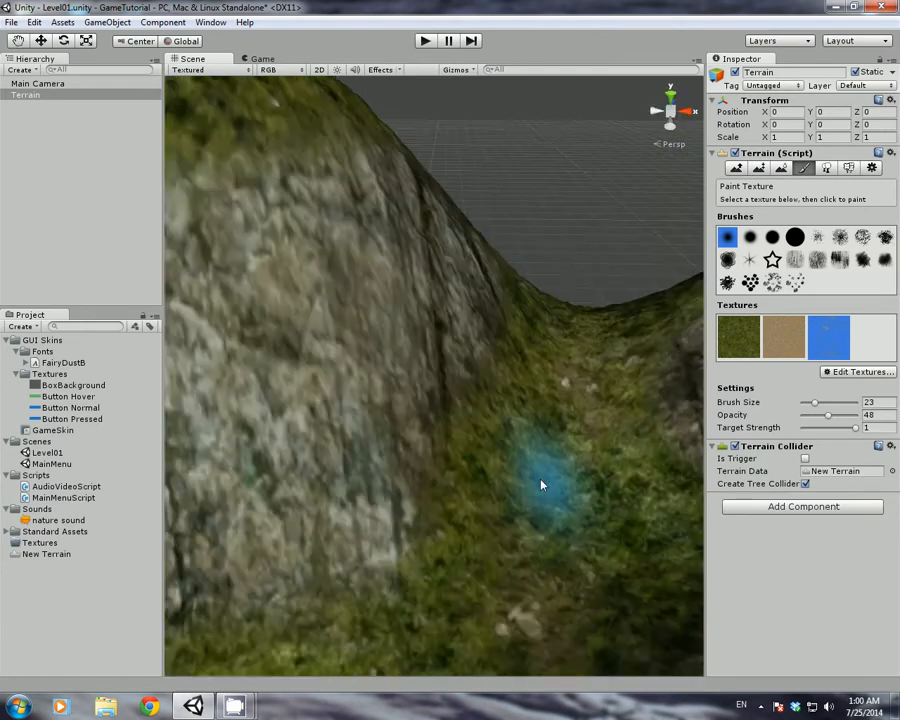
Paint rock over the middle and left hills, the lower-left slope and across the cliff
{"action": "mouse_move", "coordinate": [519, 300]}
{"action": "right_mouse_down"}
{"action": "mouse_move", "coordinate": [496, 356]}
{"action": "mouse_move", "coordinate": [195, 311]}
{"action": "mouse_move", "coordinate": [368, 342]}
{"action": "mouse_move", "coordinate": [305, 385]}
{"action": "mouse_move", "coordinate": [245, 372]}
{"action": "mouse_move", "coordinate": [364, 368]}
{"action": "mouse_move", "coordinate": [207, 348]}
{"action": "mouse_move", "coordinate": [432, 352]}
{"action": "mouse_move", "coordinate": [228, 262]}
{"action": "mouse_move", "coordinate": [253, 277]}
{"action": "mouse_move", "coordinate": [404, 300]}
{"action": "mouse_move", "coordinate": [287, 273]}
{"action": "mouse_move", "coordinate": [238, 214]}
{"action": "mouse_move", "coordinate": [520, 326]}
{"action": "mouse_move", "coordinate": [454, 318]}
{"action": "right_mouse_up"}
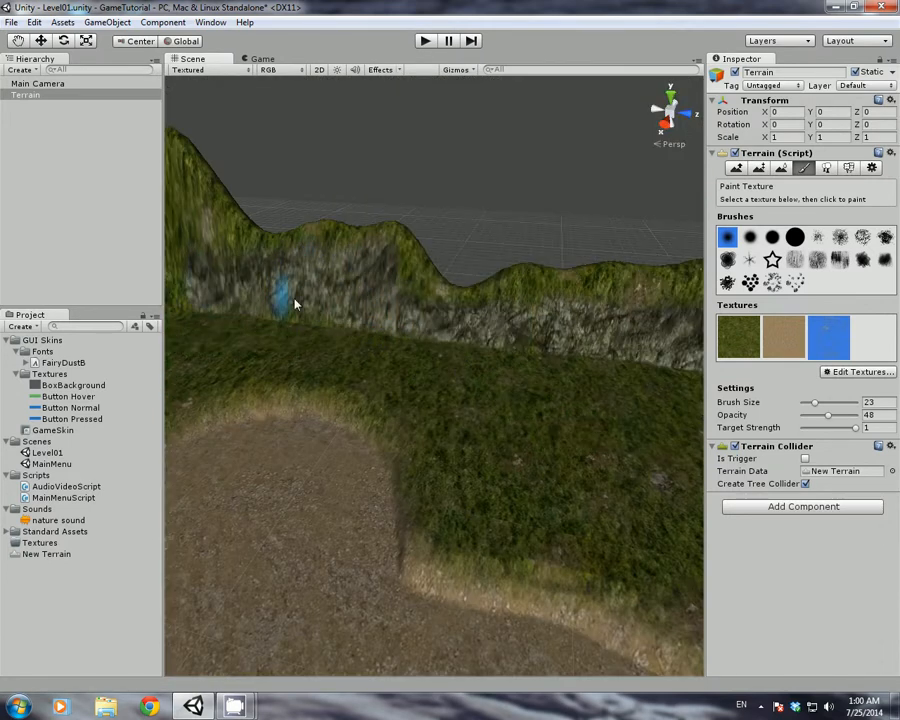
{"action": "mouse_move", "coordinate": [472, 321]}
{"action": "right_mouse_down"}
{"action": "mouse_move", "coordinate": [367, 300]}
{"action": "mouse_move", "coordinate": [468, 225]}
{"action": "right_mouse_up"}
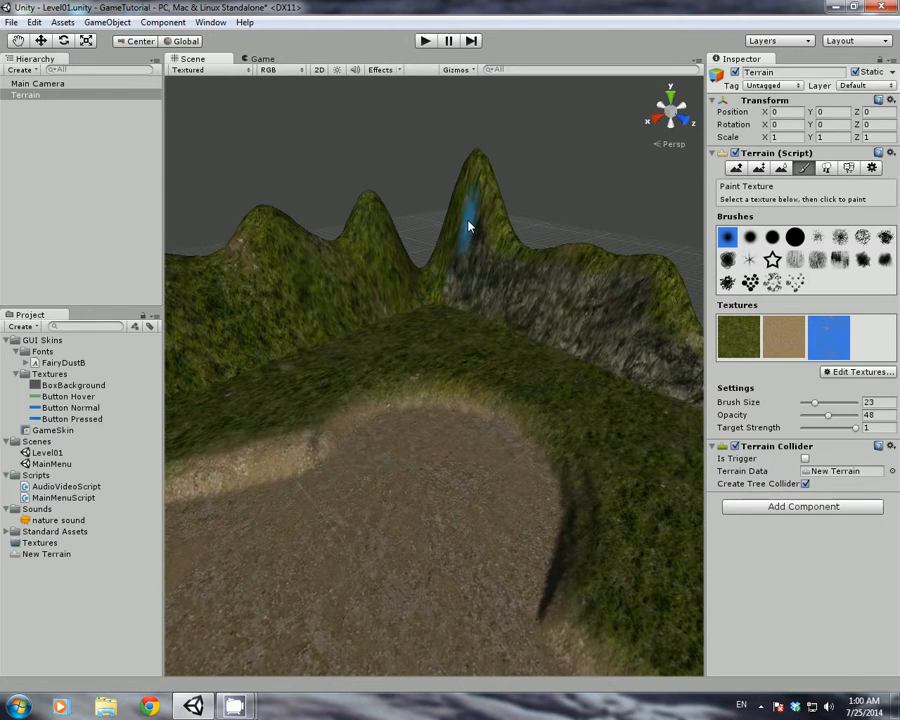
{"action": "mouse_move", "coordinate": [377, 308]}
{"action": "left_mouse_down"}
{"action": "mouse_move", "coordinate": [388, 263]}
{"action": "mouse_move", "coordinate": [313, 317]}
{"action": "mouse_move", "coordinate": [291, 281]}
{"action": "mouse_move", "coordinate": [200, 354]}
{"action": "mouse_move", "coordinate": [217, 356]}
{"action": "left_mouse_up"}
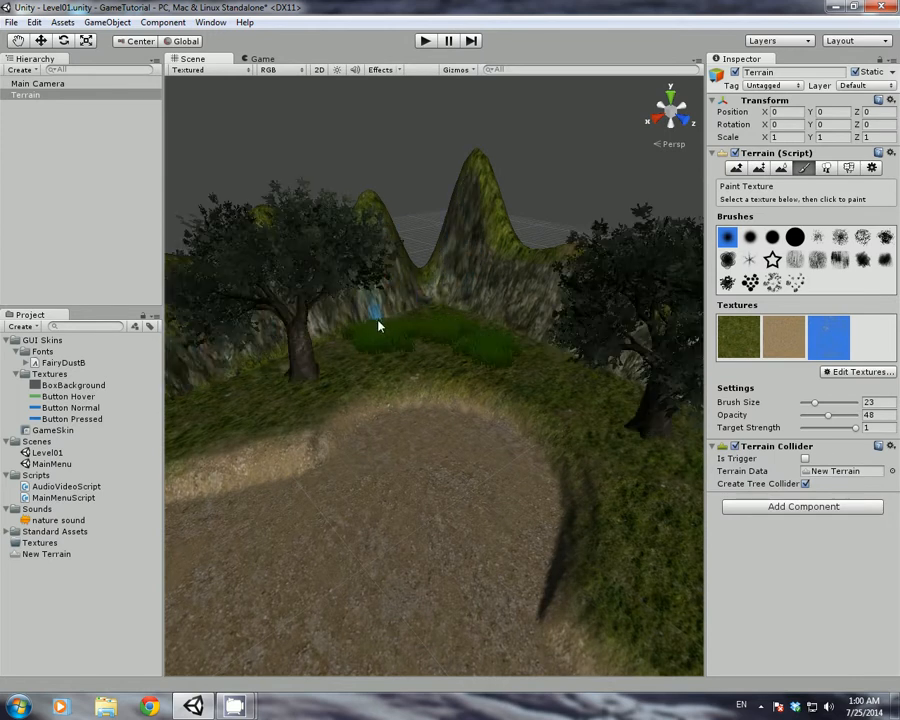
{"action": "left_click_drag", "start_coordinate": [275, 335], "coordinate": [296, 333]}
{"action": "mouse_move", "coordinate": [427, 312]}
{"action": "right_mouse_down"}
{"action": "mouse_move", "coordinate": [231, 327]}
{"action": "mouse_move", "coordinate": [506, 293]}
{"action": "right_mouse_up"}
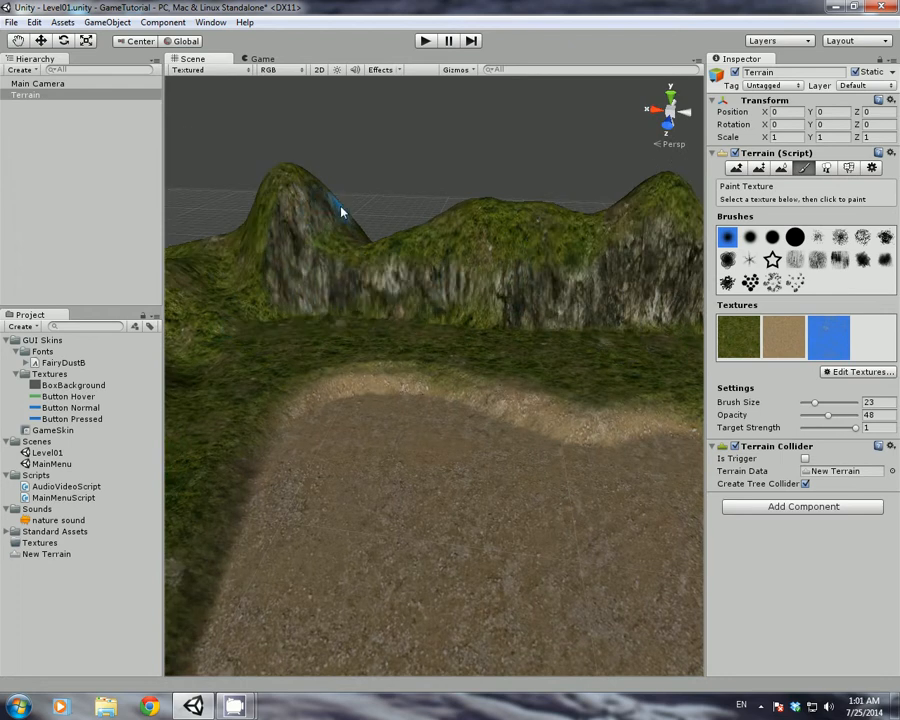
{"action": "mouse_move", "coordinate": [341, 212]}
{"action": "left_mouse_down"}
{"action": "mouse_move", "coordinate": [261, 251]}
{"action": "mouse_move", "coordinate": [217, 315]}
{"action": "mouse_move", "coordinate": [261, 304]}
{"action": "mouse_move", "coordinate": [288, 313]}
{"action": "left_mouse_up"}
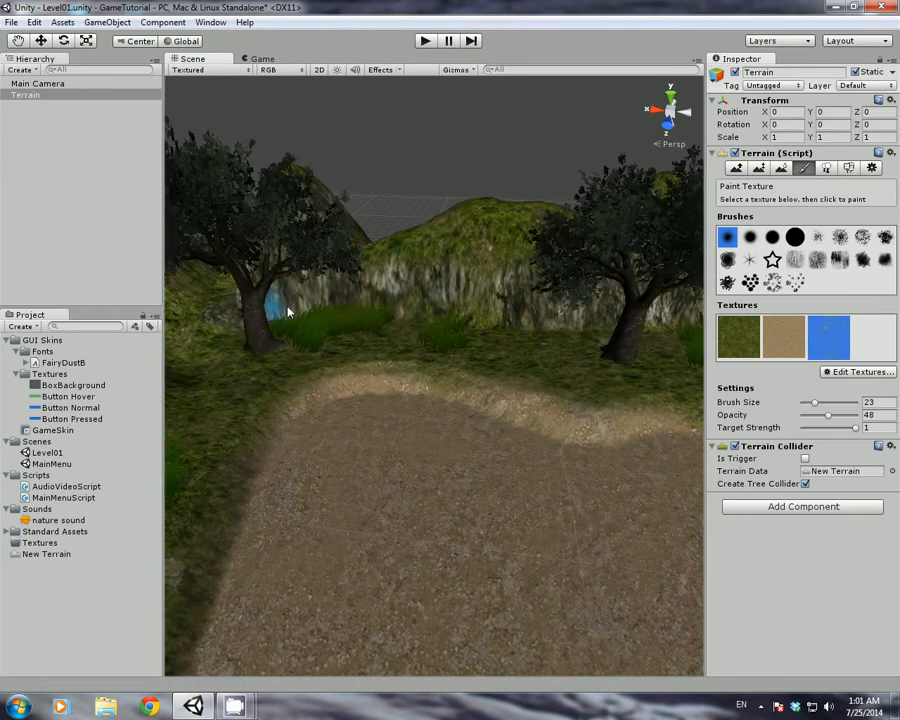
{"action": "right_click_drag", "start_coordinate": [288, 309], "coordinate": [244, 314]}
{"action": "left_click_drag", "start_coordinate": [290, 316], "coordinate": [370, 312]}
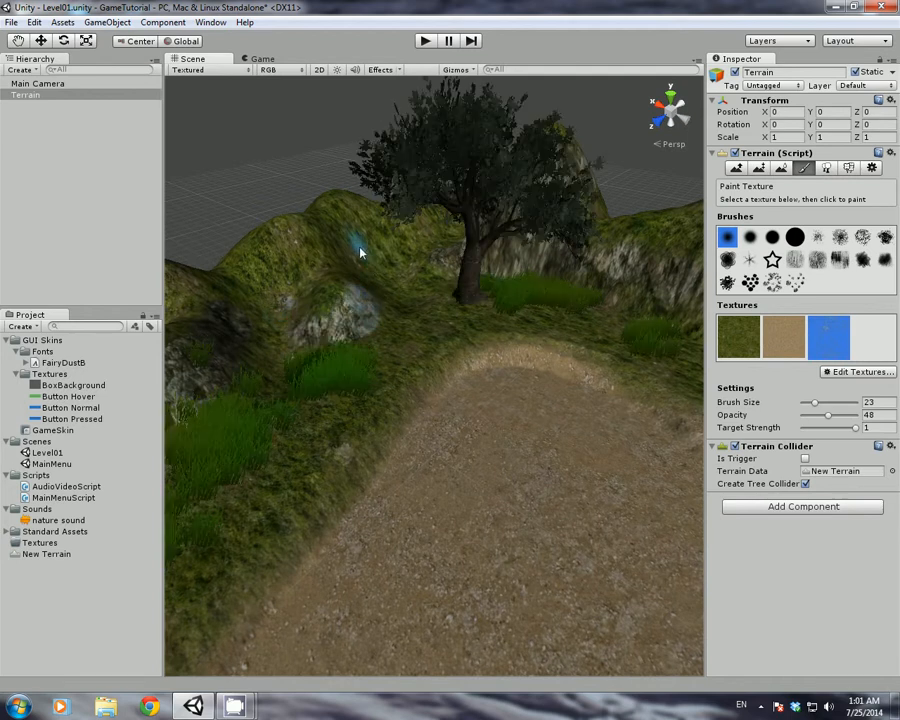
{"action": "left_click_drag", "start_coordinate": [360, 253], "coordinate": [453, 238]}
{"action": "right_click_drag", "start_coordinate": [464, 283], "coordinate": [565, 271]}
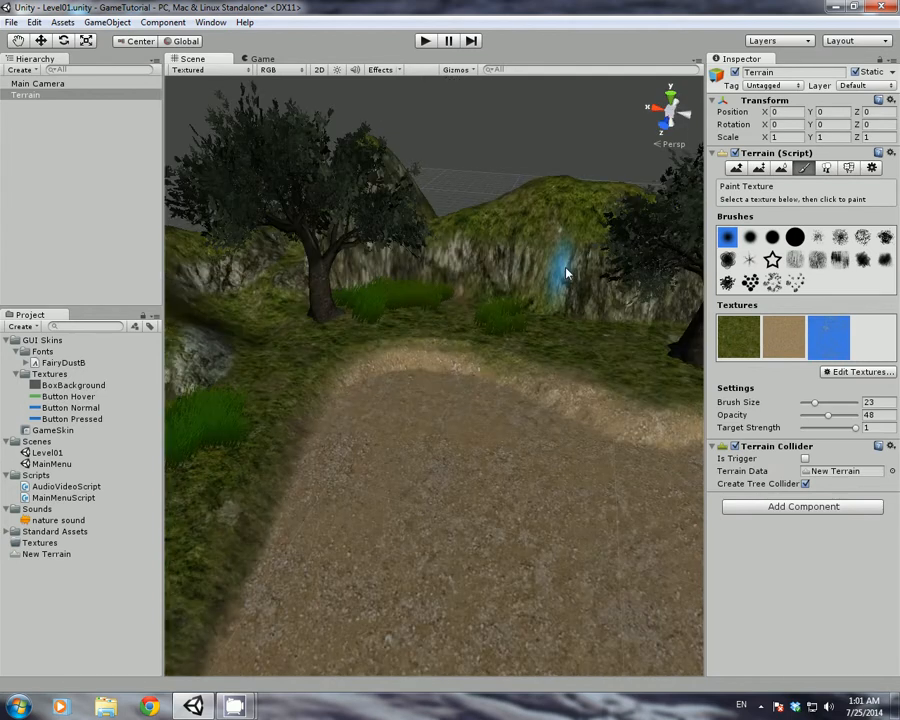
{"action": "mouse_move", "coordinate": [350, 293]}
{"action": "right_mouse_down"}
{"action": "mouse_move", "coordinate": [267, 297]}
{"action": "mouse_move", "coordinate": [382, 285]}
{"action": "mouse_move", "coordinate": [575, 244]}
{"action": "mouse_move", "coordinate": [488, 275]}
{"action": "mouse_move", "coordinate": [404, 255]}
{"action": "mouse_move", "coordinate": [456, 243]}
{"action": "right_mouse_up"}
{"action": "mouse_move", "coordinate": [456, 243]}
{"action": "left_mouse_down"}
{"action": "mouse_move", "coordinate": [496, 209]}
{"action": "mouse_move", "coordinate": [575, 226]}
{"action": "mouse_move", "coordinate": [590, 214]}
{"action": "left_mouse_up"}
{"action": "mouse_move", "coordinate": [390, 203]}
{"action": "left_mouse_down"}
{"action": "mouse_move", "coordinate": [437, 197]}
{"action": "mouse_move", "coordinate": [524, 231]}
{"action": "left_mouse_up"}
{"action": "mouse_move", "coordinate": [520, 238]}
{"action": "right_mouse_down"}
{"action": "mouse_move", "coordinate": [462, 259]}
{"action": "mouse_move", "coordinate": [145, 225]}
{"action": "right_mouse_up"}
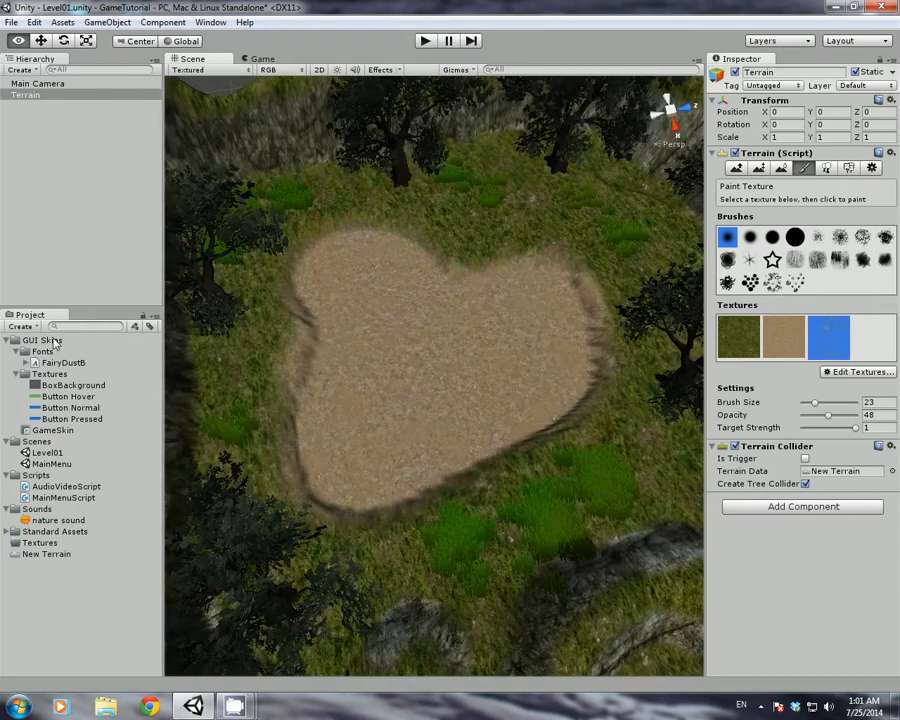
Create a new empty GameObject, then delete it again, leaving the scene unchanged
{"action": "left_click_drag", "start_coordinate": [55, 343], "coordinate": [899, 319], "text": "alt"}
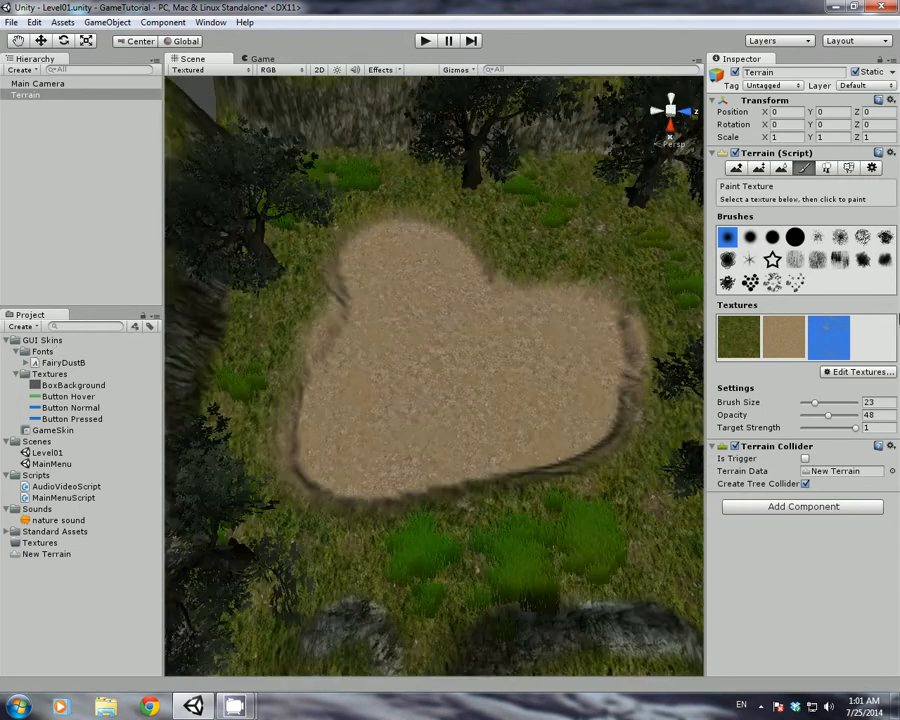
{"action": "left_click", "coordinate": [60, 96]}
{"action": "left_click", "coordinate": [28, 160]}
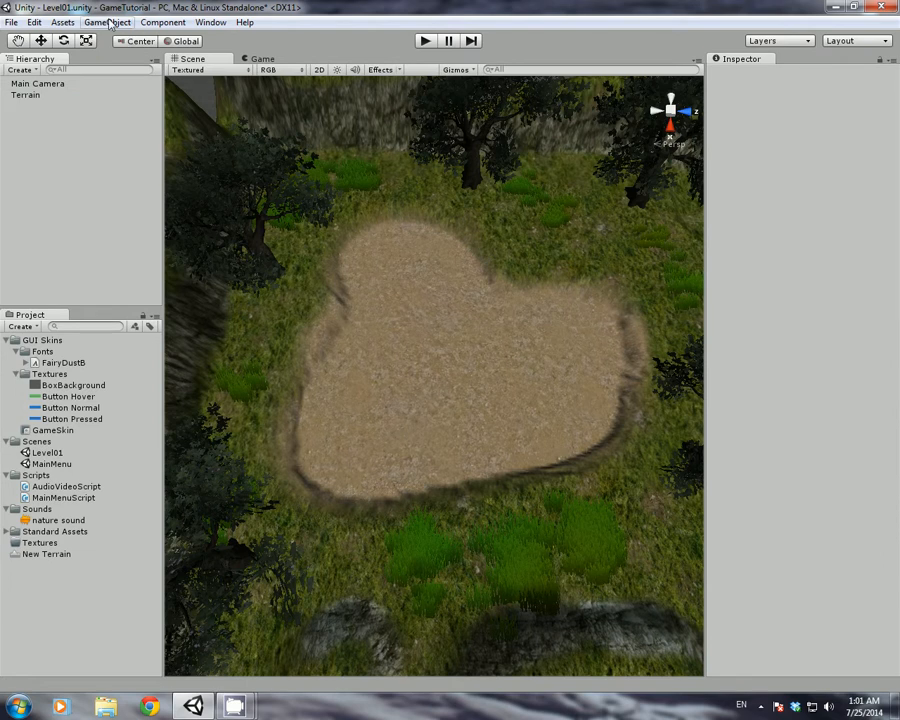
{"action": "left_click", "coordinate": [107, 22]}
{"action": "left_click", "coordinate": [124, 38]}
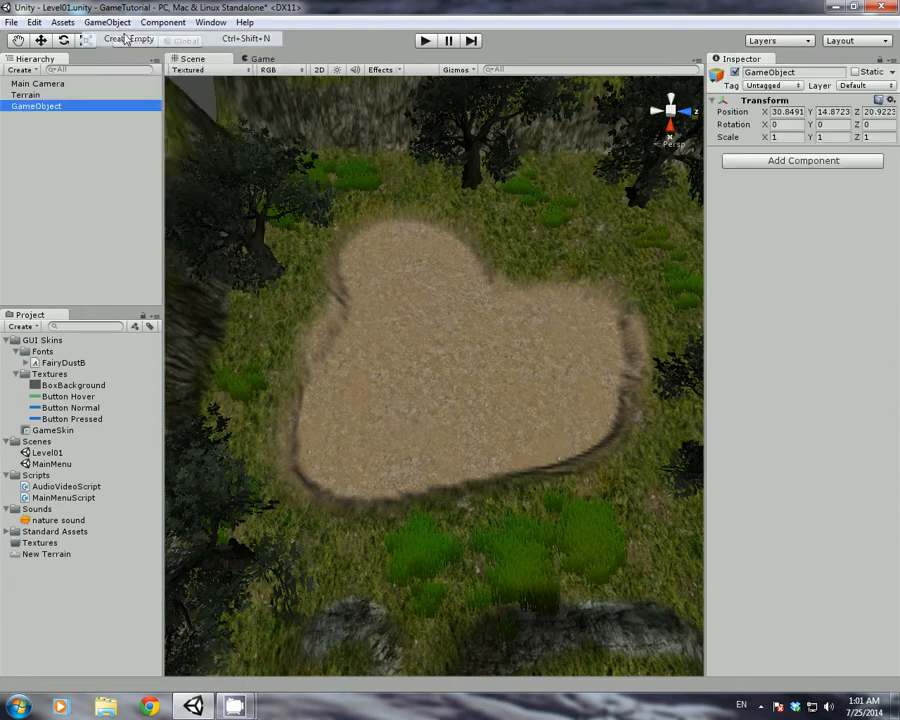
{"action": "left_click", "coordinate": [62, 110]}
{"action": "left_click", "coordinate": [46, 147]}
{"action": "left_click", "coordinate": [44, 106]}
{"action": "key", "text": "Delete"}
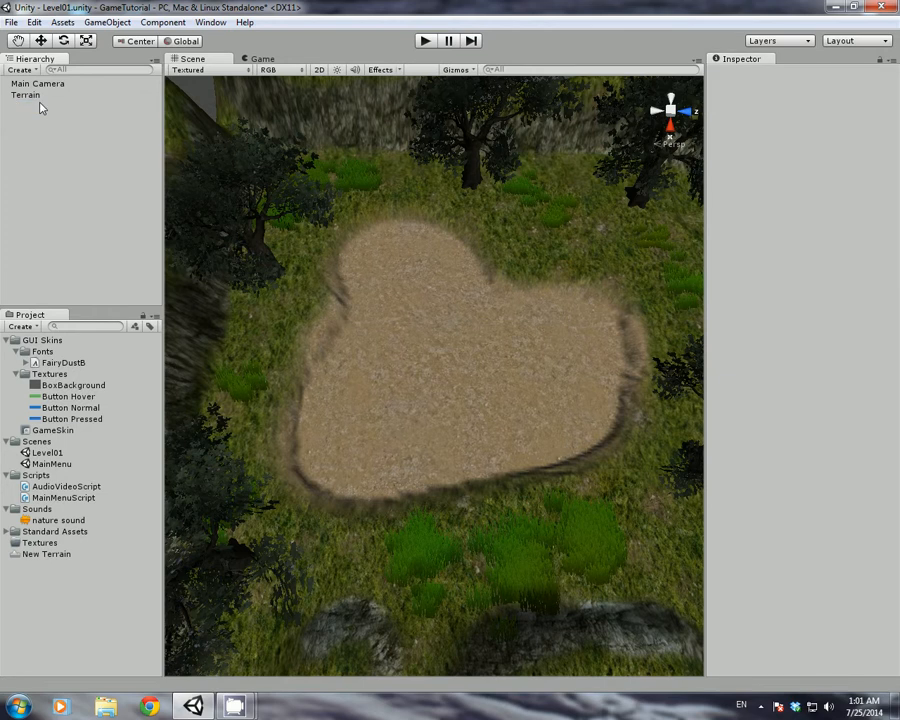
{"action": "left_click", "coordinate": [107, 22]}
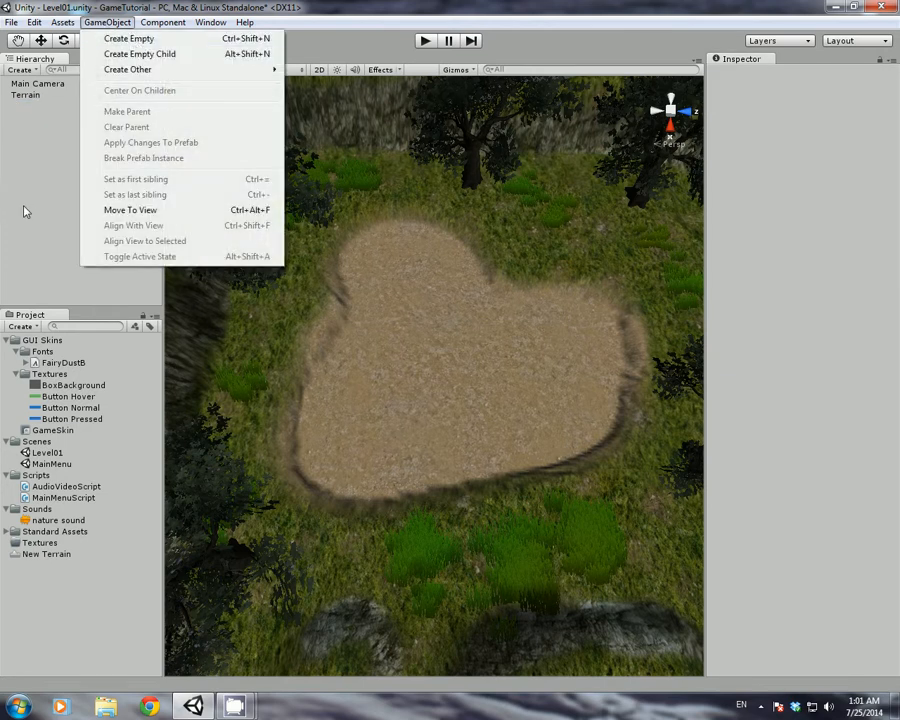
{"action": "left_click", "coordinate": [25, 211]}
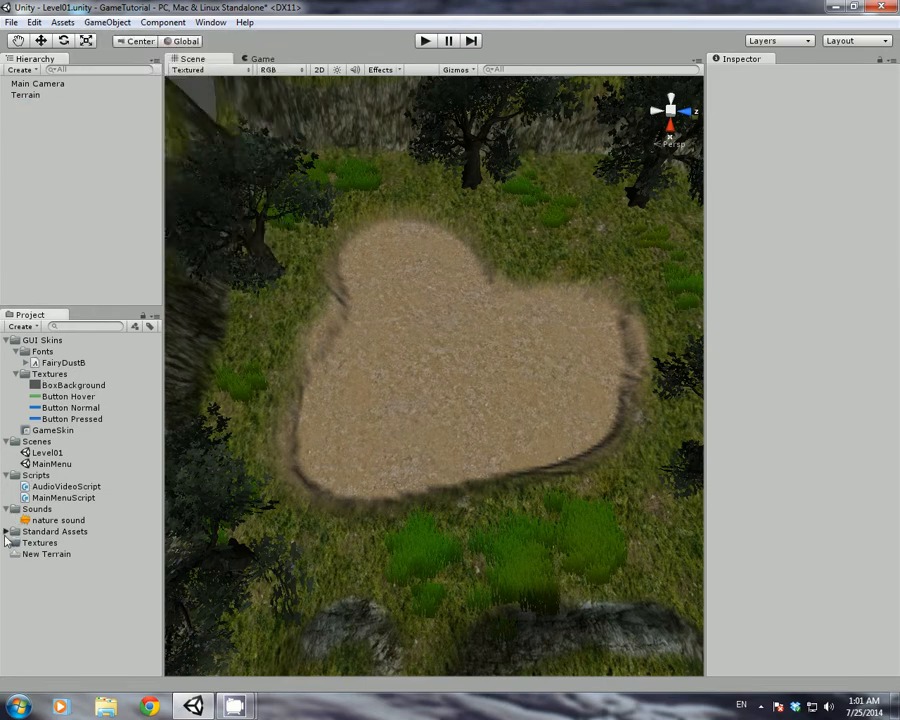
Drag Daylight Simple Water from Standard Assets > Water (Basic) into the heart-shaped hollow
{"action": "left_click", "coordinate": [8, 531]}
{"action": "scroll", "coordinate": [153, 638], "scroll_direction": "down", "scroll_amount": 1}
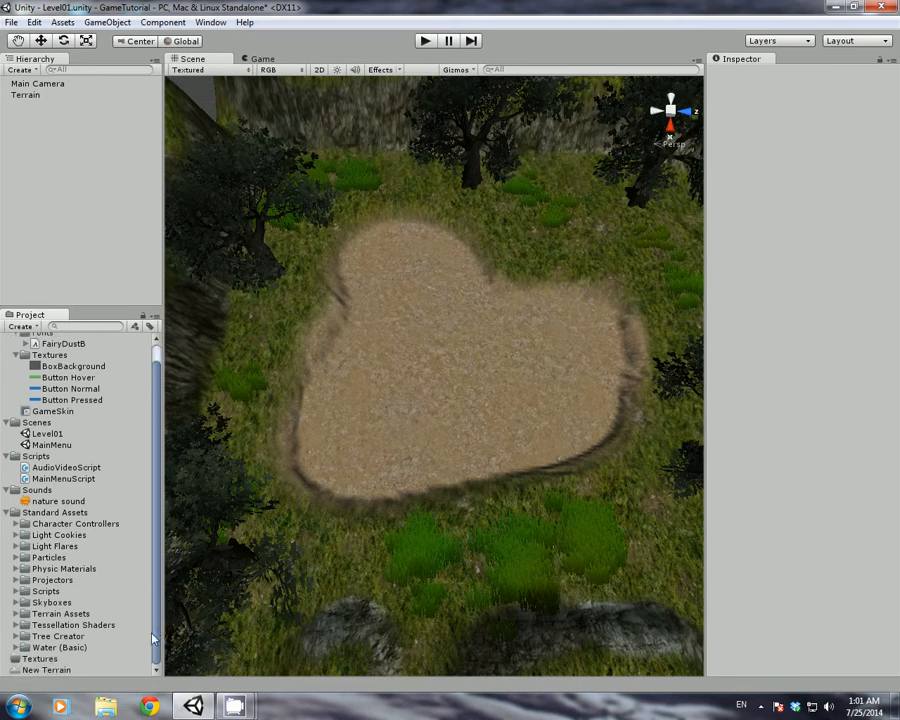
{"action": "left_click", "coordinate": [16, 648]}
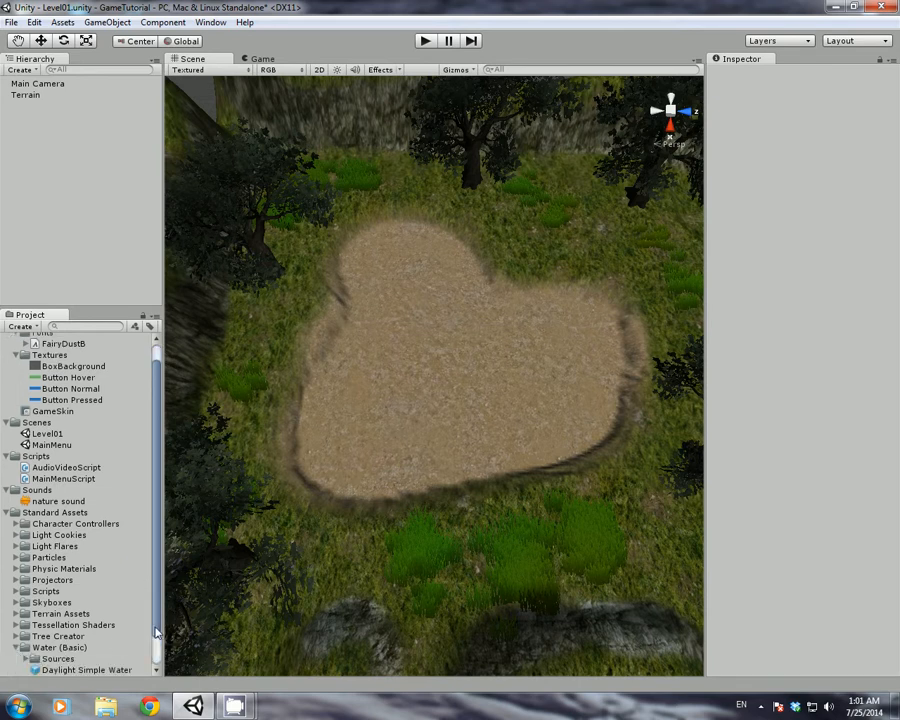
{"action": "scroll", "coordinate": [155, 632], "scroll_direction": "down", "scroll_amount": 1}
{"action": "left_click_drag", "start_coordinate": [78, 644], "coordinate": [390, 394]}
{"action": "right_click_drag", "start_coordinate": [427, 388], "coordinate": [358, 356]}
Move the Daylight Simple Water plane to Y 0.3034 and Z 19.333 so it fills the pond
{"action": "key", "text": "w"}
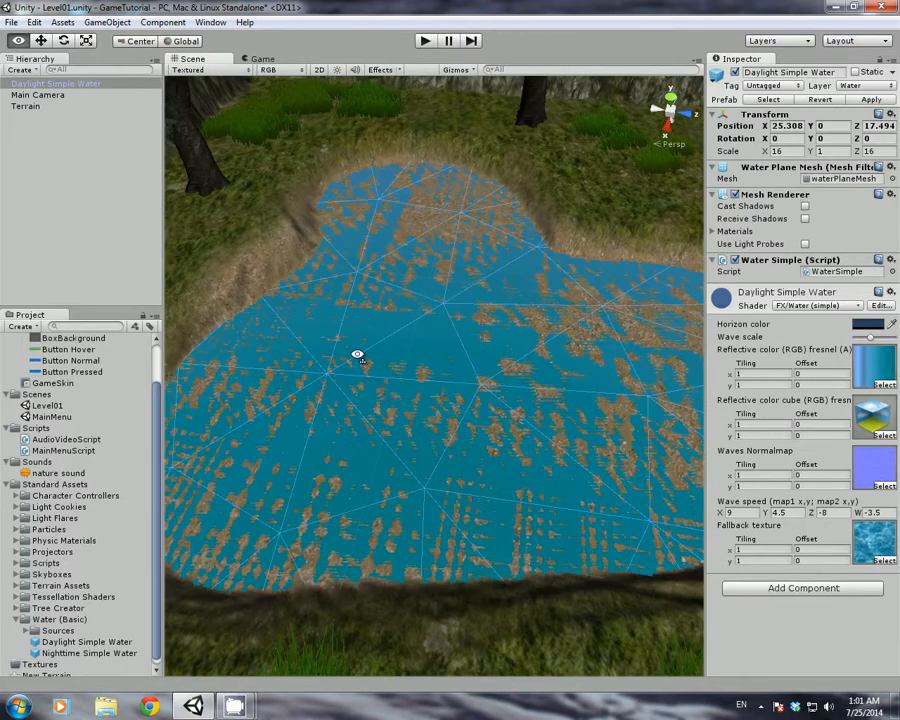
{"action": "left_click", "coordinate": [73, 85]}
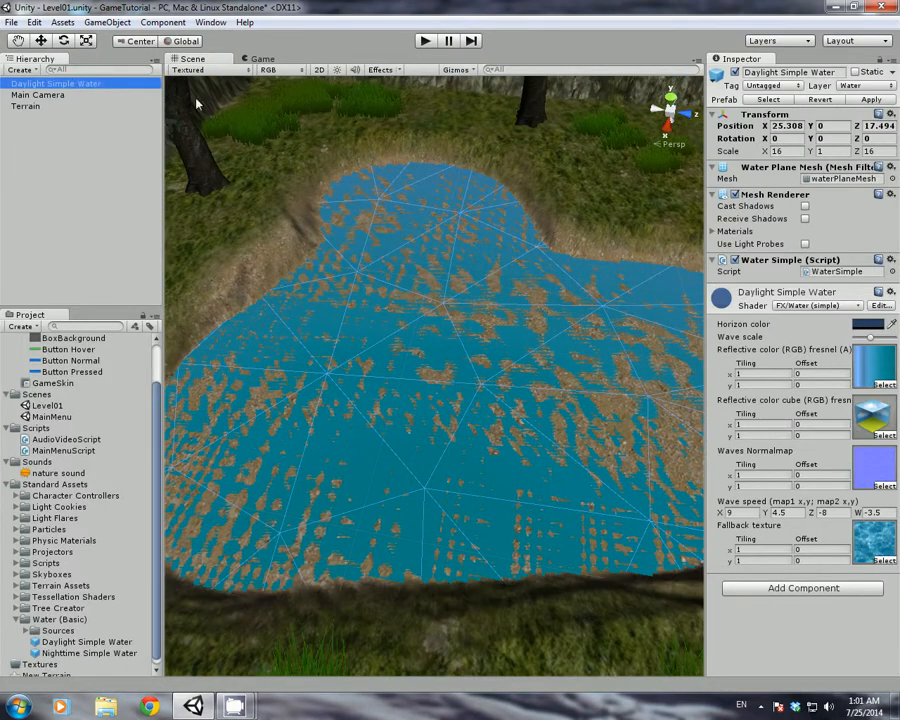
{"action": "left_click", "coordinate": [41, 40]}
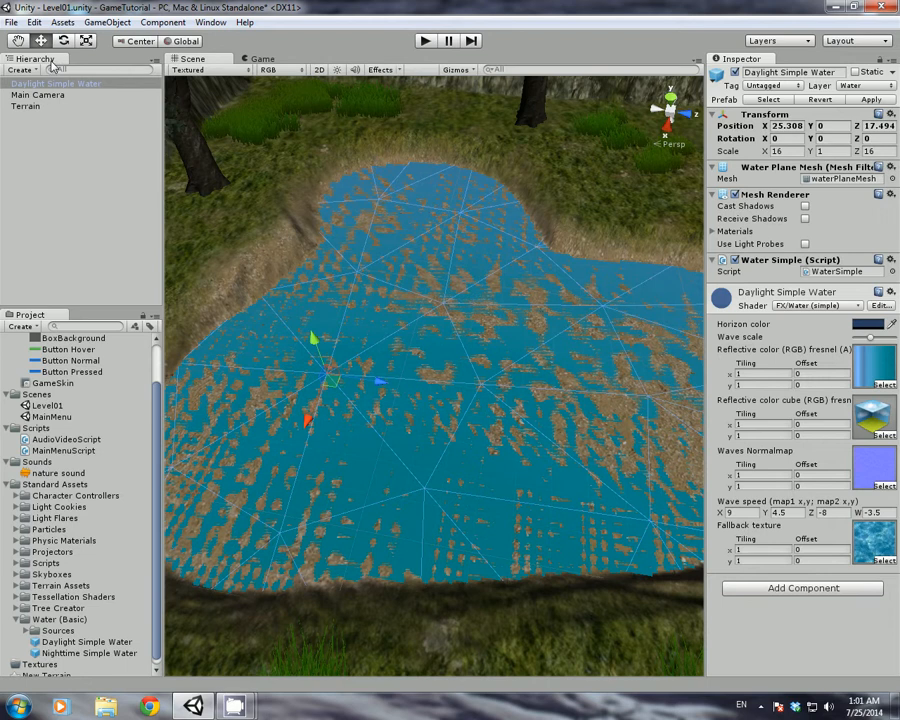
{"action": "left_click_drag", "start_coordinate": [312, 343], "coordinate": [309, 334]}
{"action": "right_click_drag", "start_coordinate": [430, 412], "coordinate": [444, 382]}
{"action": "key", "text": "s"}
{"action": "left_click_drag", "start_coordinate": [332, 362], "coordinate": [334, 365]}
{"action": "left_click_drag", "start_coordinate": [398, 390], "coordinate": [444, 412]}
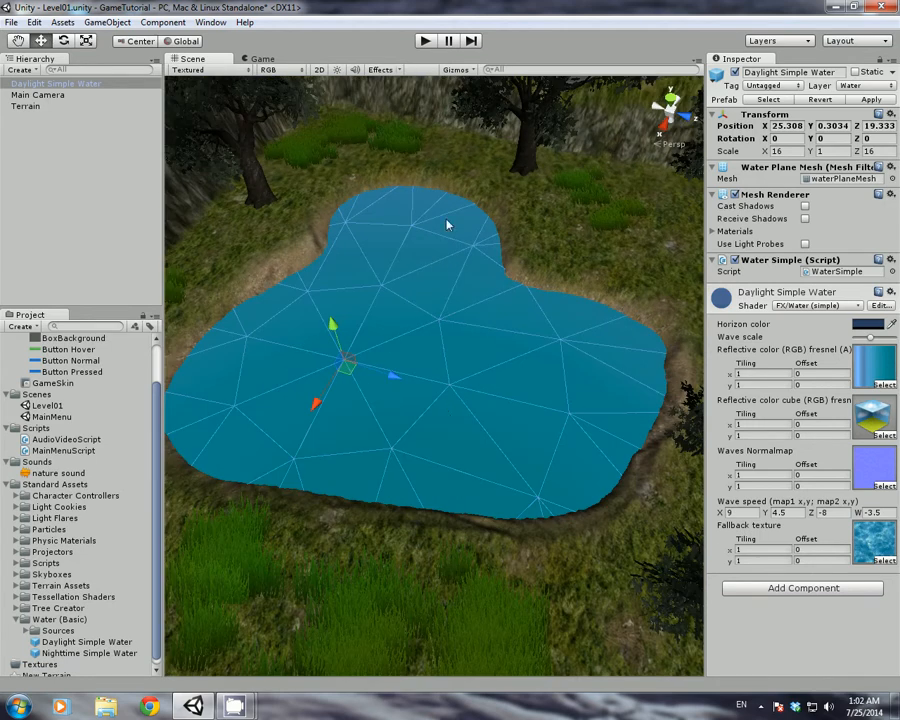
{"action": "right_click_drag", "start_coordinate": [453, 295], "coordinate": [502, 222]}
{"action": "left_click", "coordinate": [510, 171]}
{"action": "right_click_drag", "start_coordinate": [450, 371], "coordinate": [386, 422]}
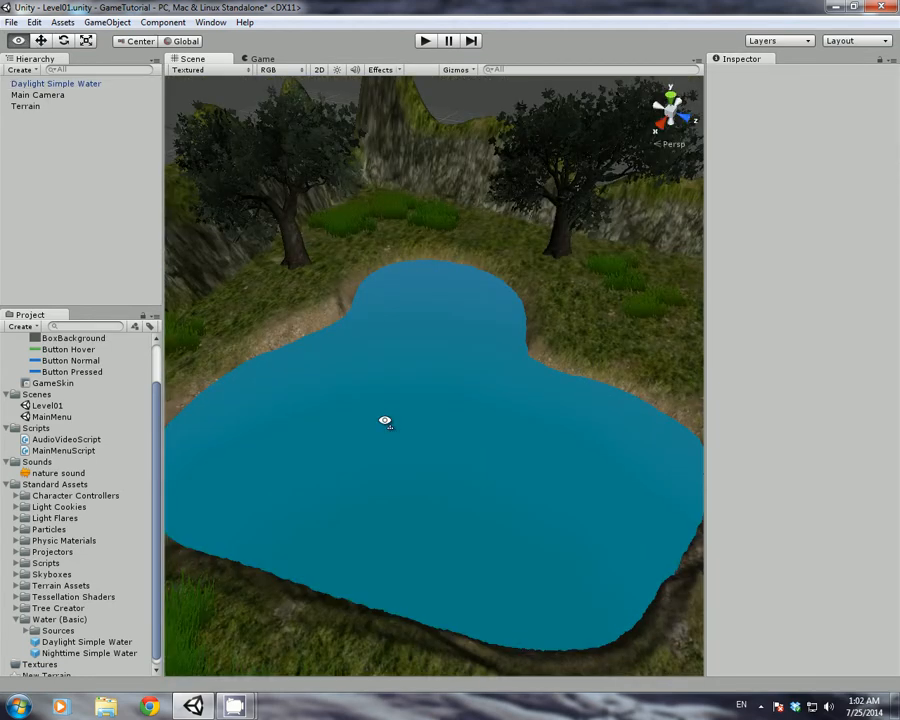
{"action": "left_click_drag", "start_coordinate": [222, 400], "coordinate": [104, 193], "text": "alt"}
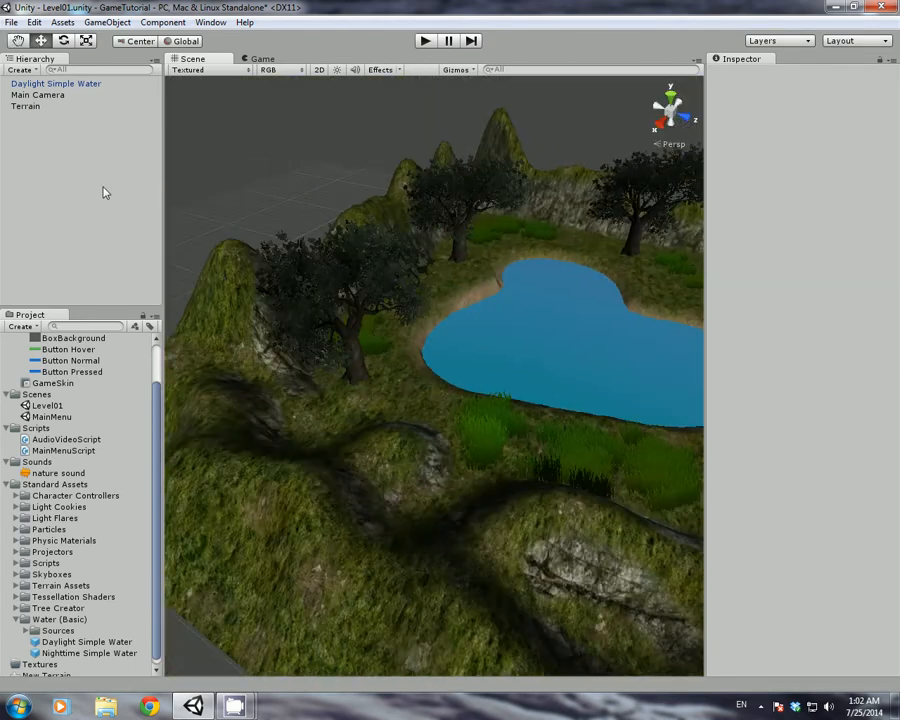
Delete the Main Camera and drop a First Person Controller from Character Controllers near the pond
{"action": "left_click", "coordinate": [38, 95]}
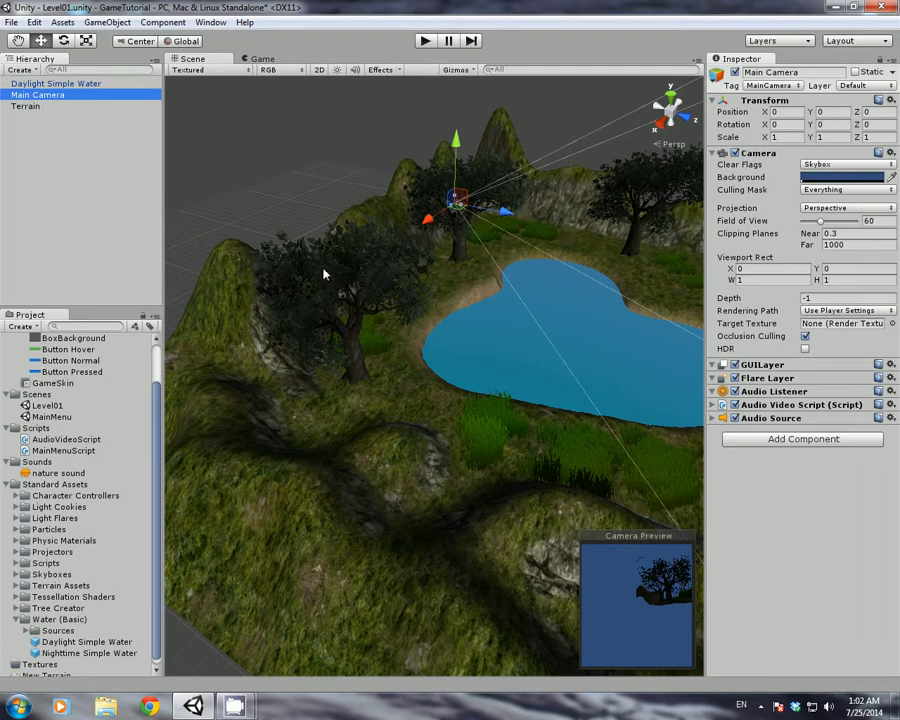
{"action": "key", "text": "Delete"}
{"action": "left_click", "coordinate": [88, 23]}
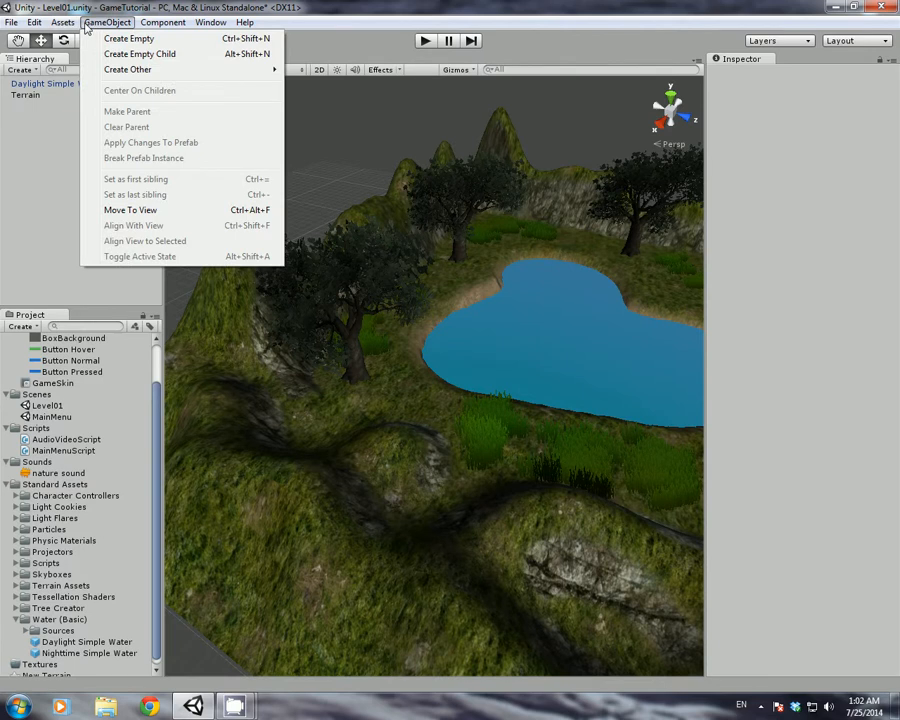
{"action": "mouse_move", "coordinate": [62, 22]}
{"action": "left_click", "coordinate": [17, 495]}
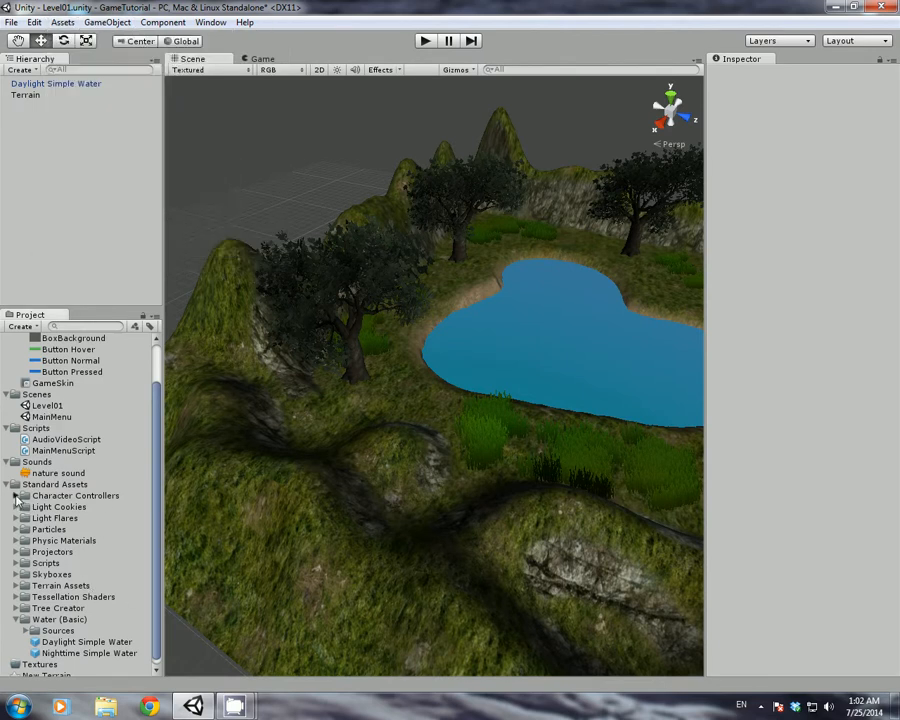
{"action": "left_click", "coordinate": [16, 496]}
{"action": "left_click_drag", "start_coordinate": [75, 529], "coordinate": [411, 407]}
Lift the controller to about Y 2.05 above the ground and select its child Main Camera
{"action": "key", "text": "f"}
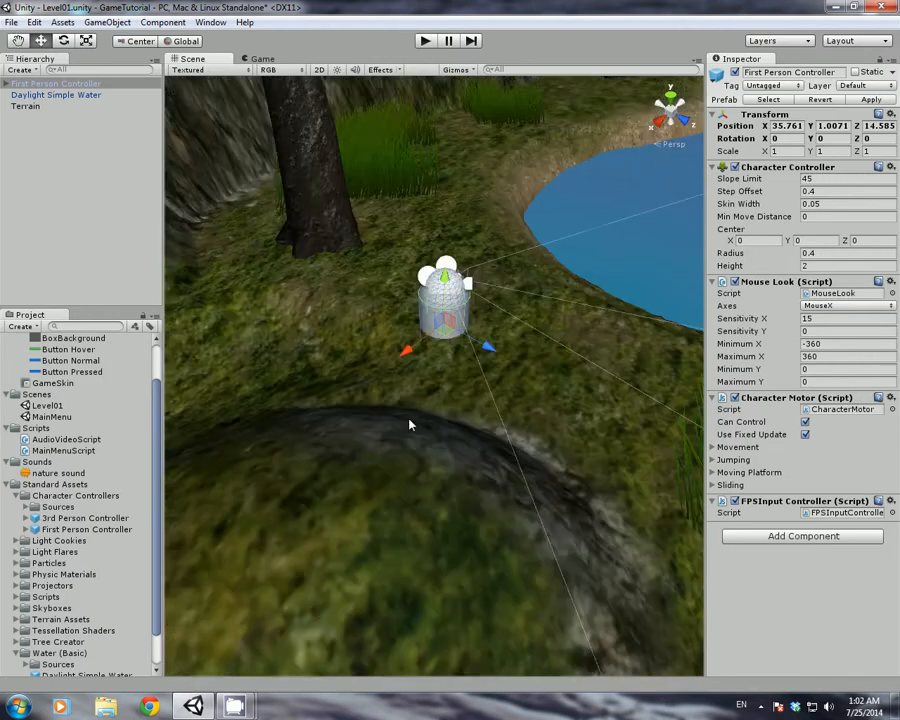
{"action": "left_click_drag", "start_coordinate": [443, 284], "coordinate": [437, 238]}
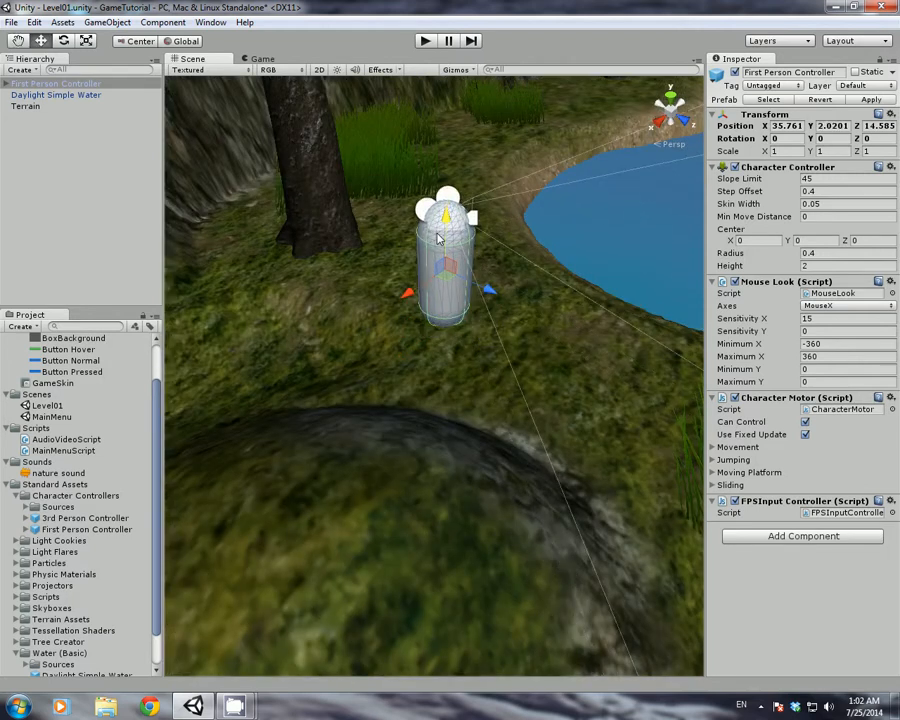
{"action": "right_click_drag", "start_coordinate": [437, 238], "coordinate": [364, 331]}
{"action": "key", "text": "s"}
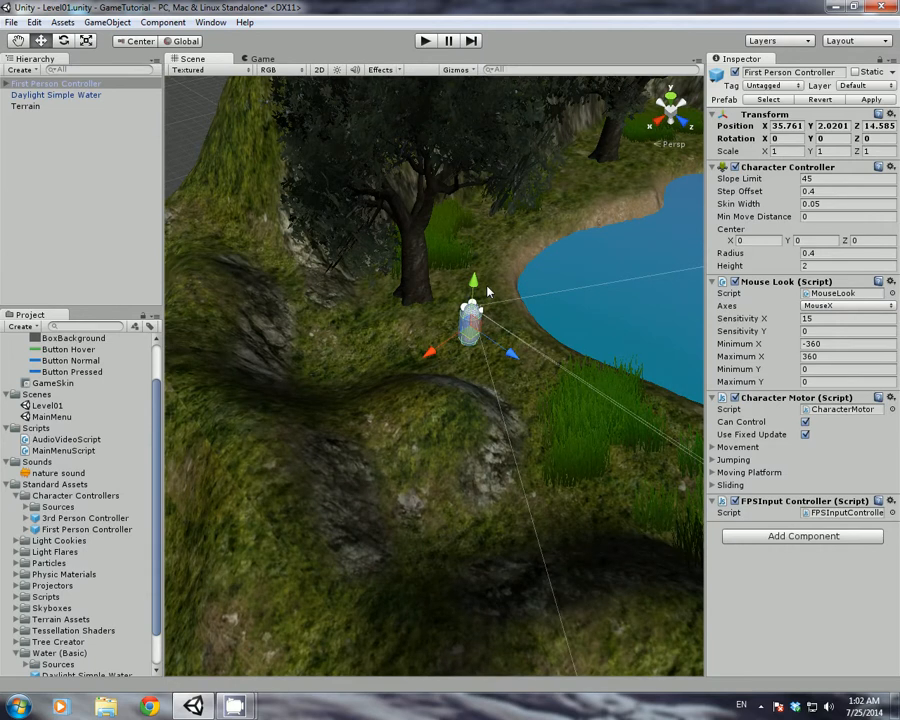
{"action": "left_click_drag", "start_coordinate": [476, 288], "coordinate": [476, 284]}
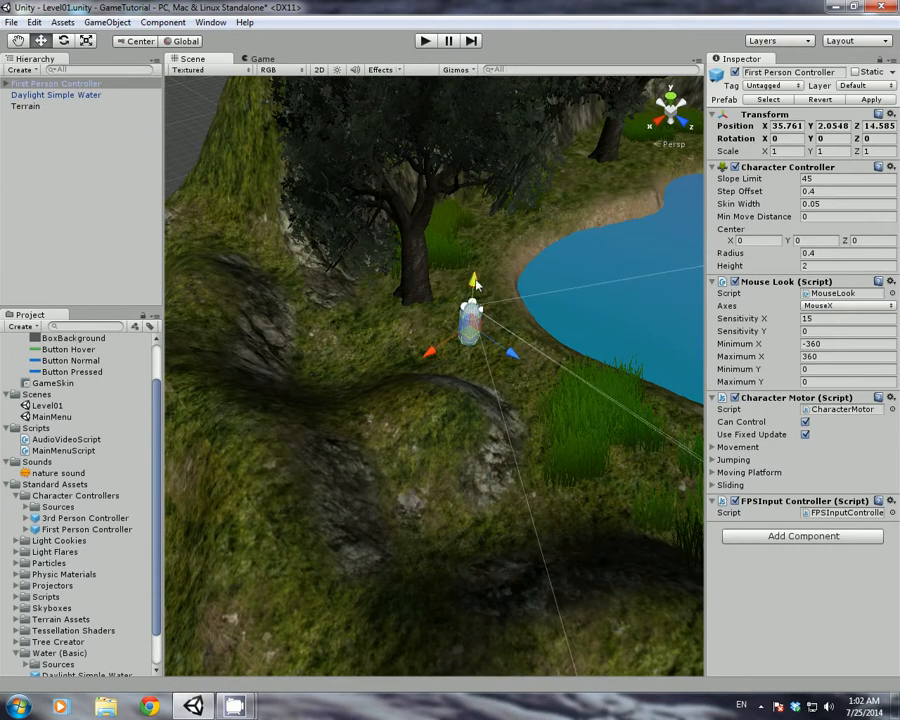
{"action": "left_click", "coordinate": [10, 84]}
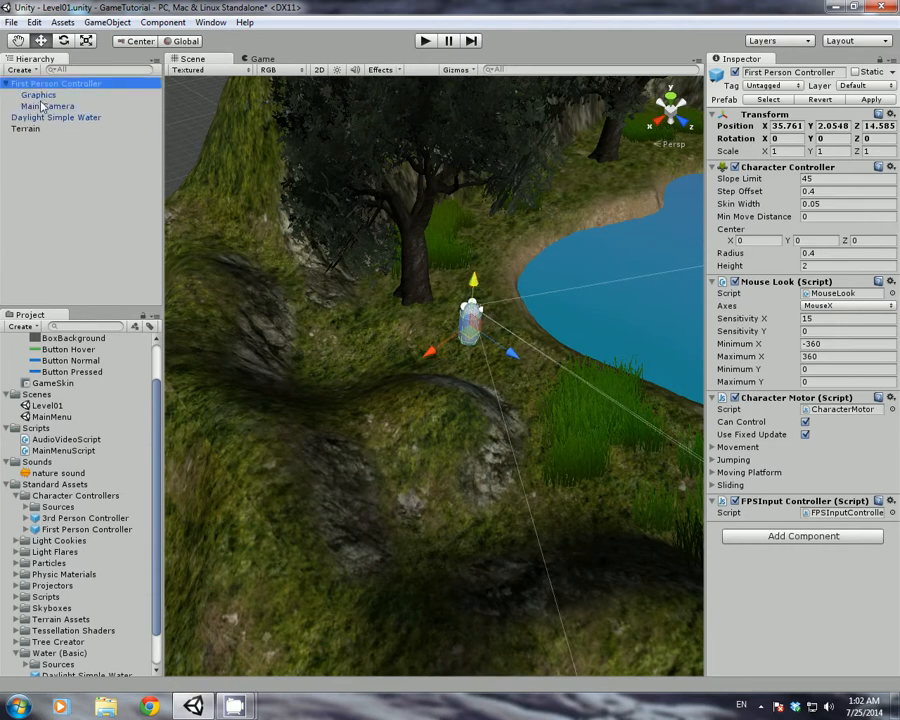
{"action": "left_click", "coordinate": [48, 83]}
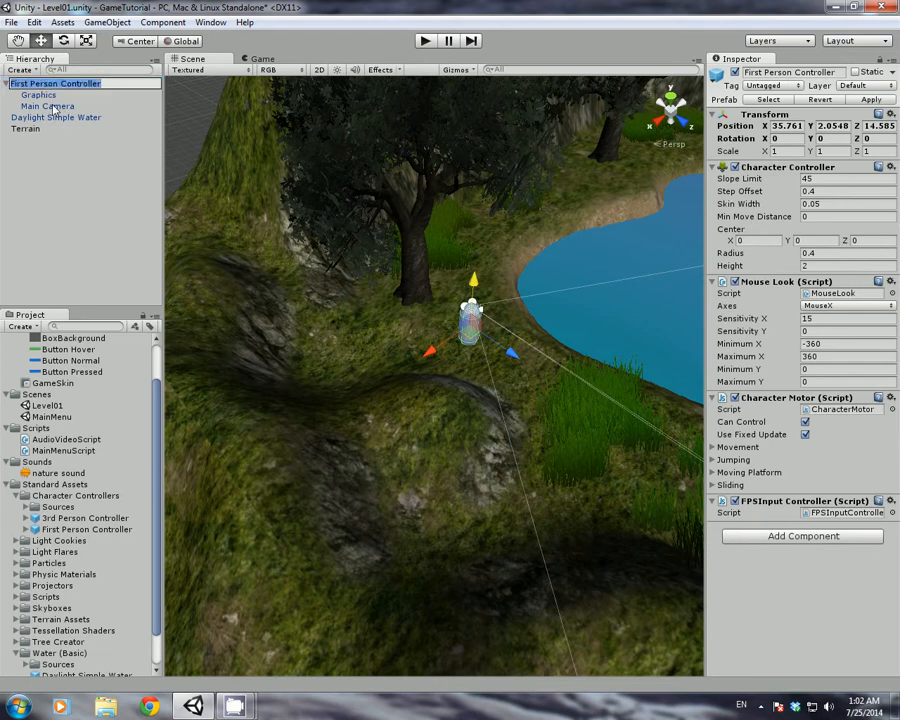
{"action": "left_click", "coordinate": [55, 107]}
Attach AudioVideoScript to the FPC's Main Camera, set Main Camera as its Game Camera, and apply to the prefab
{"action": "left_click", "coordinate": [9, 484]}
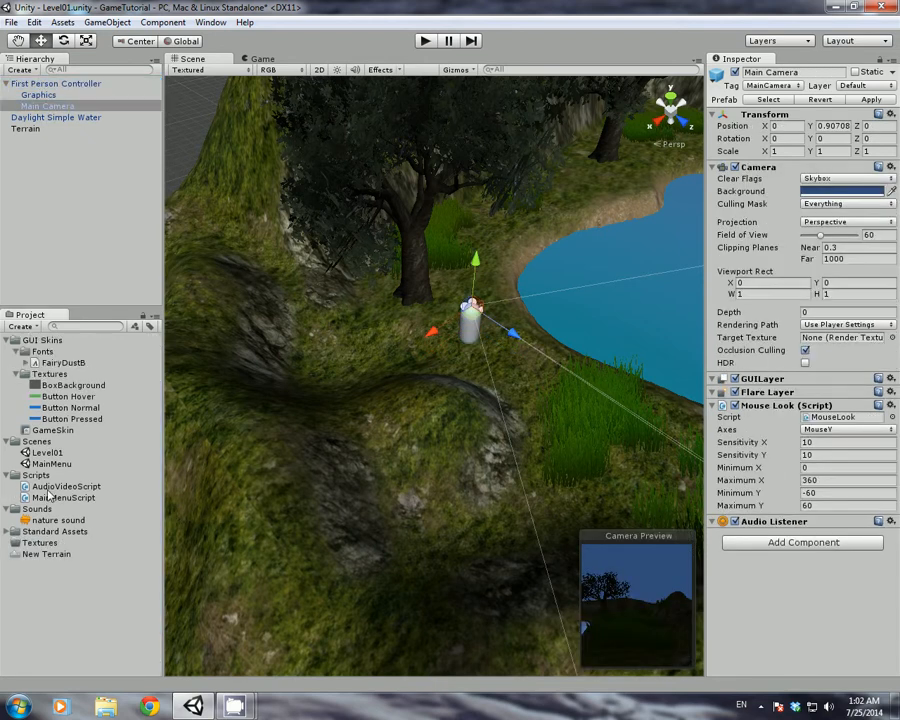
{"action": "left_click_drag", "start_coordinate": [65, 486], "coordinate": [771, 587]}
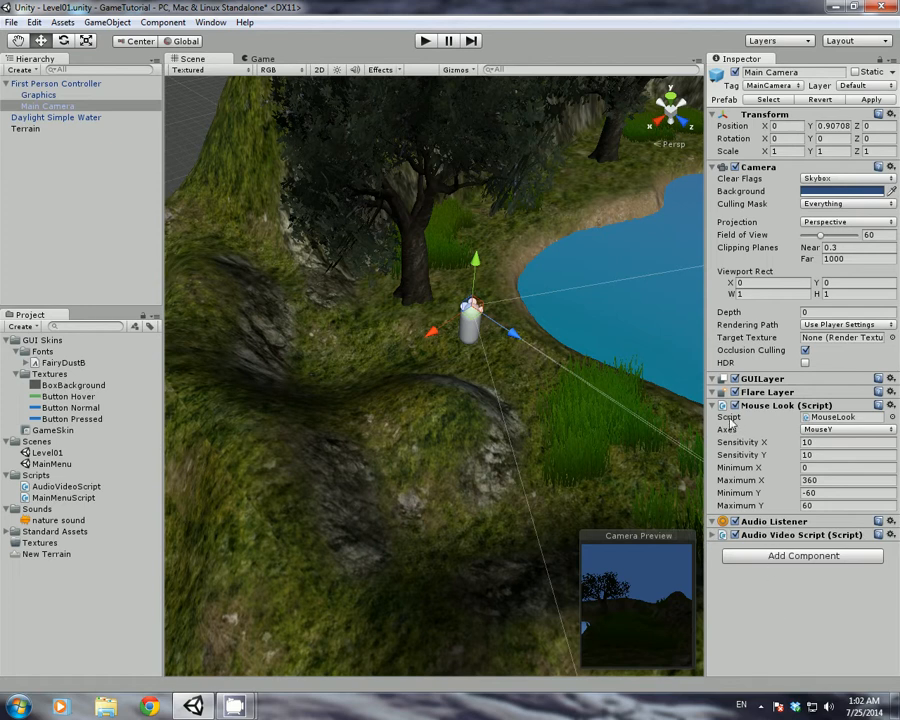
{"action": "left_click", "coordinate": [780, 405]}
{"action": "left_click_drag", "start_coordinate": [488, 474], "coordinate": [589, 425], "text": "alt"}
{"action": "left_click", "coordinate": [713, 433]}
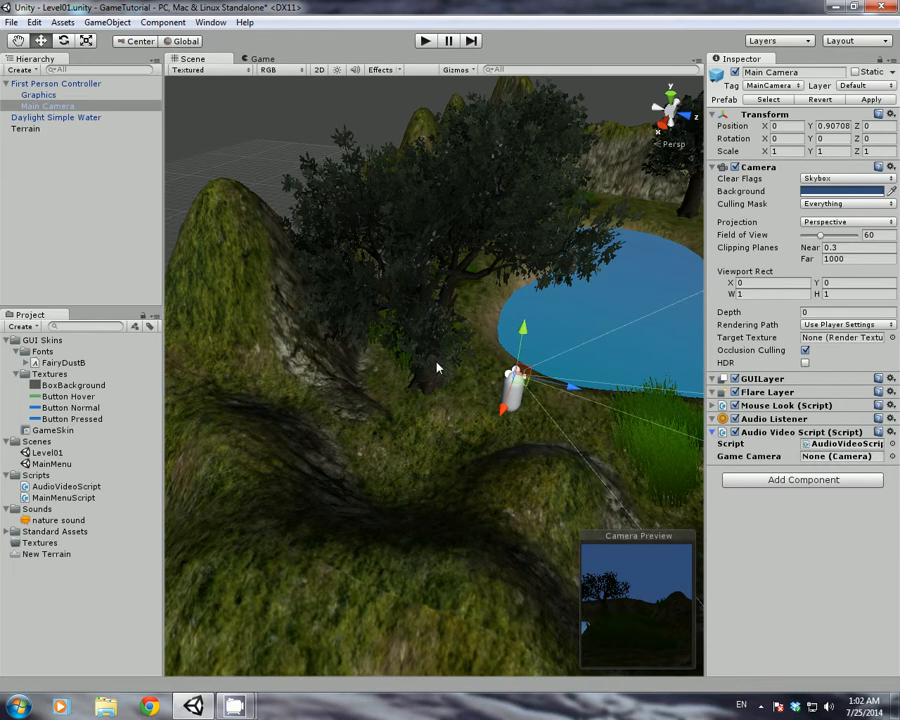
{"action": "left_click_drag", "start_coordinate": [47, 106], "coordinate": [842, 456]}
{"action": "left_click", "coordinate": [866, 100]}
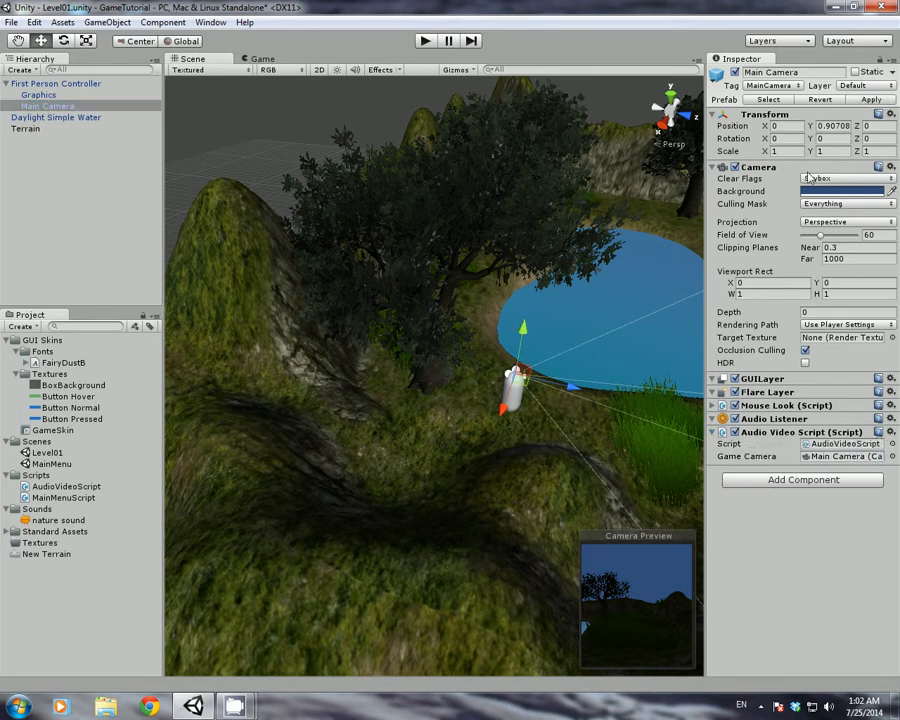
Play the level, walk forward across the pond to the shore, then stop playing
{"action": "left_click", "coordinate": [426, 41]}
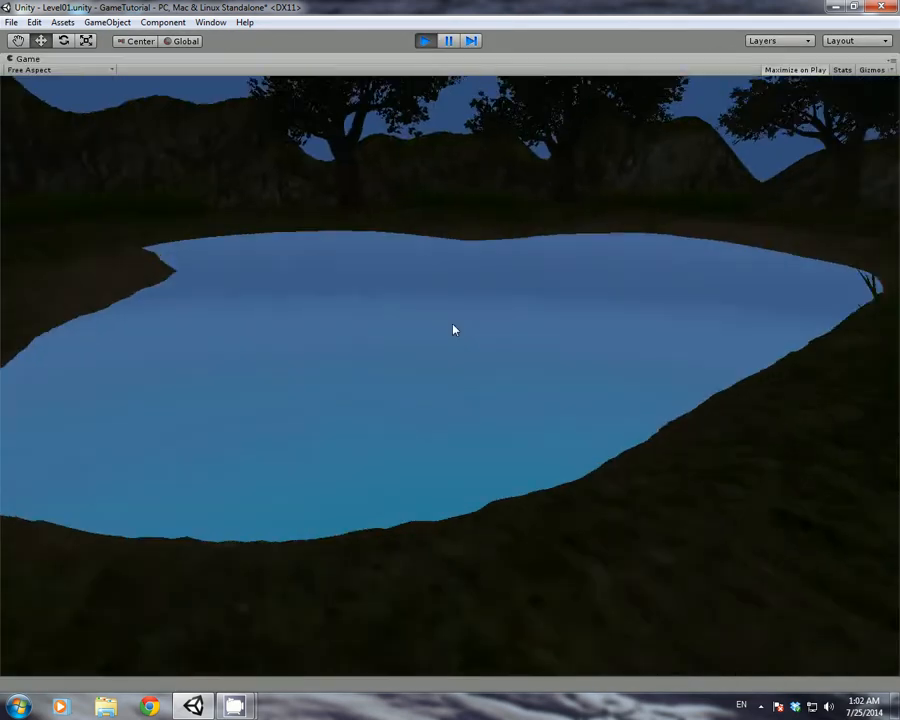
{"action": "key", "text": "w"}
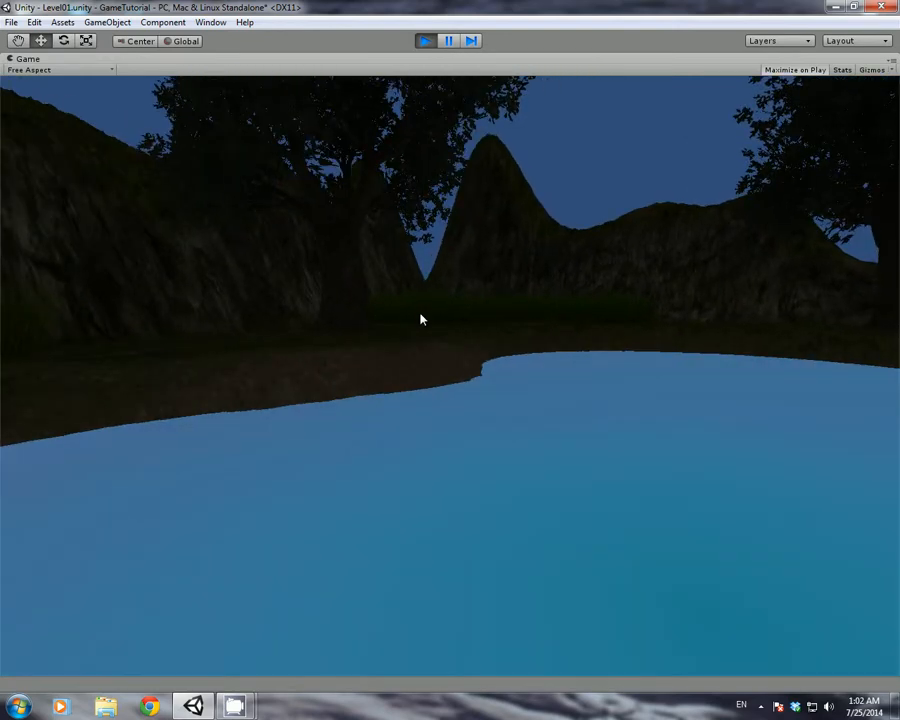
{"action": "key", "text": "w"}
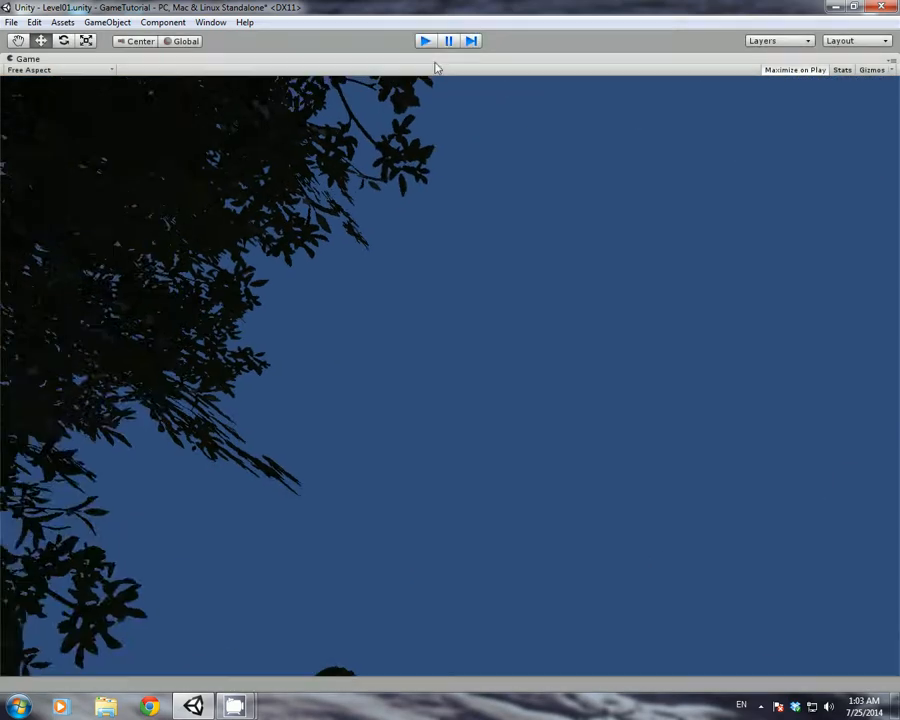
{"action": "left_click", "coordinate": [424, 41]}
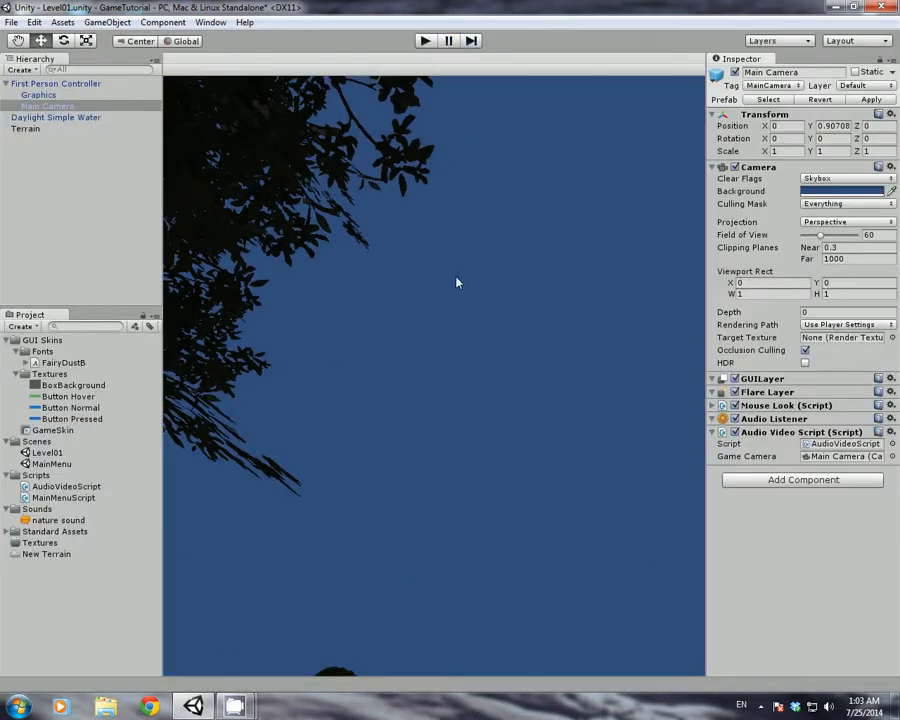
{"action": "right_click_drag", "start_coordinate": [457, 284], "coordinate": [505, 296]}
In Render Settings, search 'sky' and set Sunny2 Skybox as the Skybox Material
{"action": "key", "text": "s"}
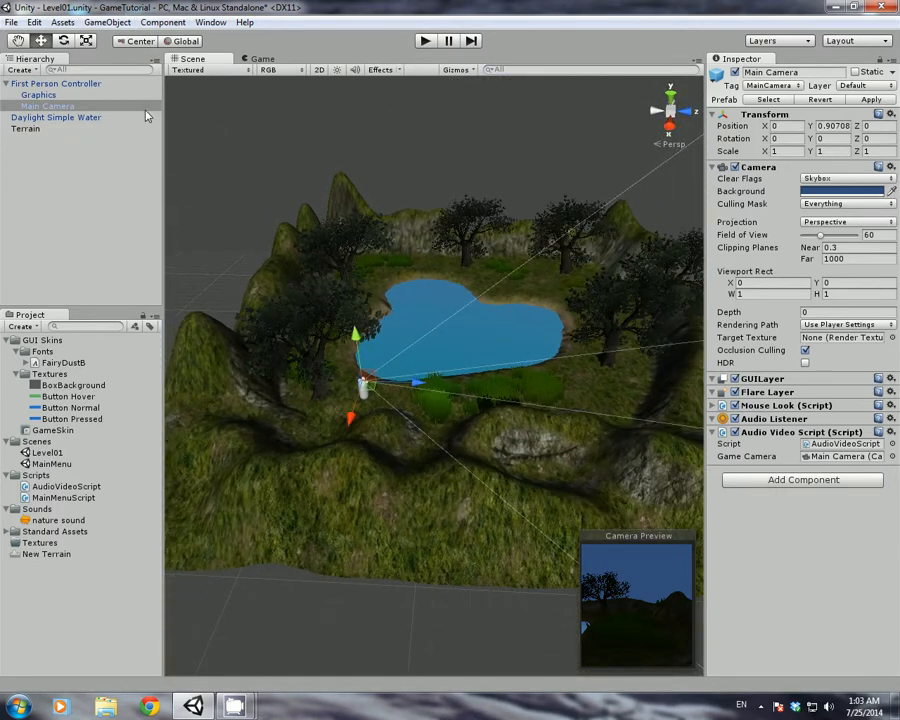
{"action": "left_click", "coordinate": [52, 22]}
{"action": "mouse_move", "coordinate": [37, 24]}
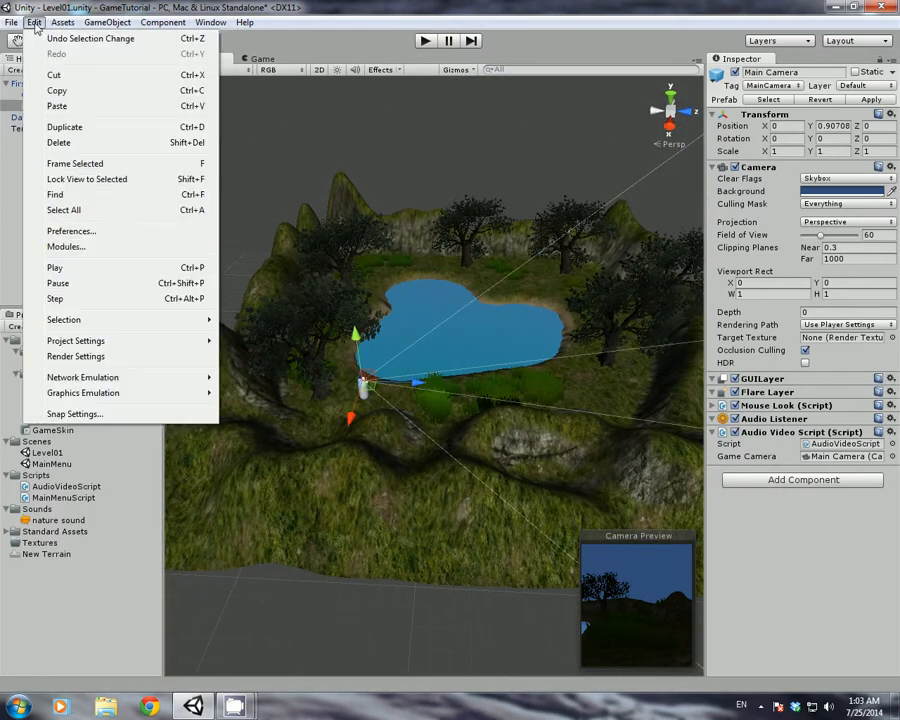
{"action": "left_click", "coordinate": [112, 357]}
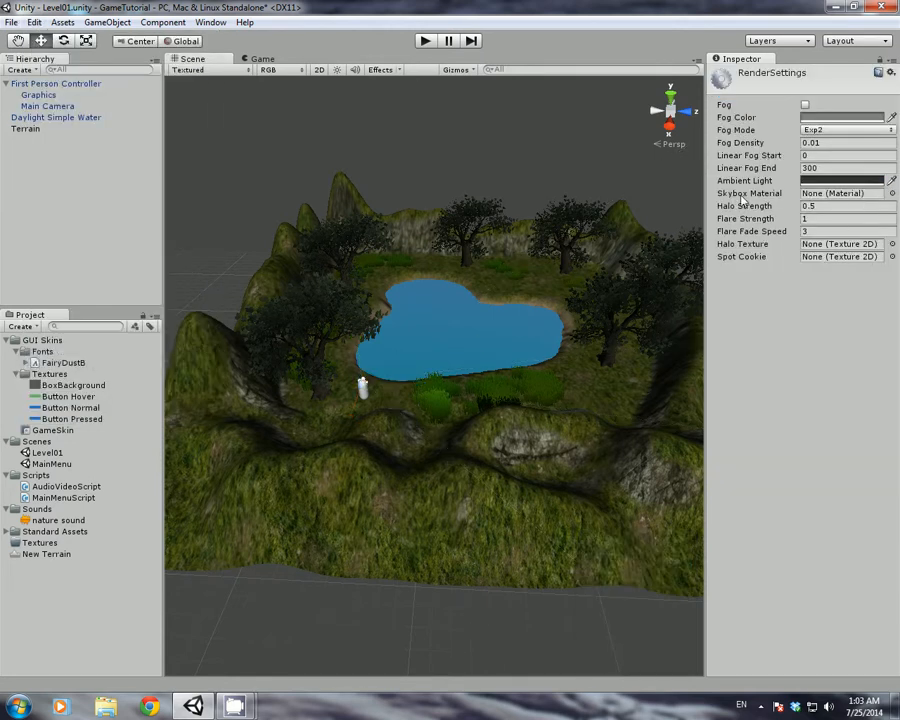
{"action": "left_click", "coordinate": [892, 194]}
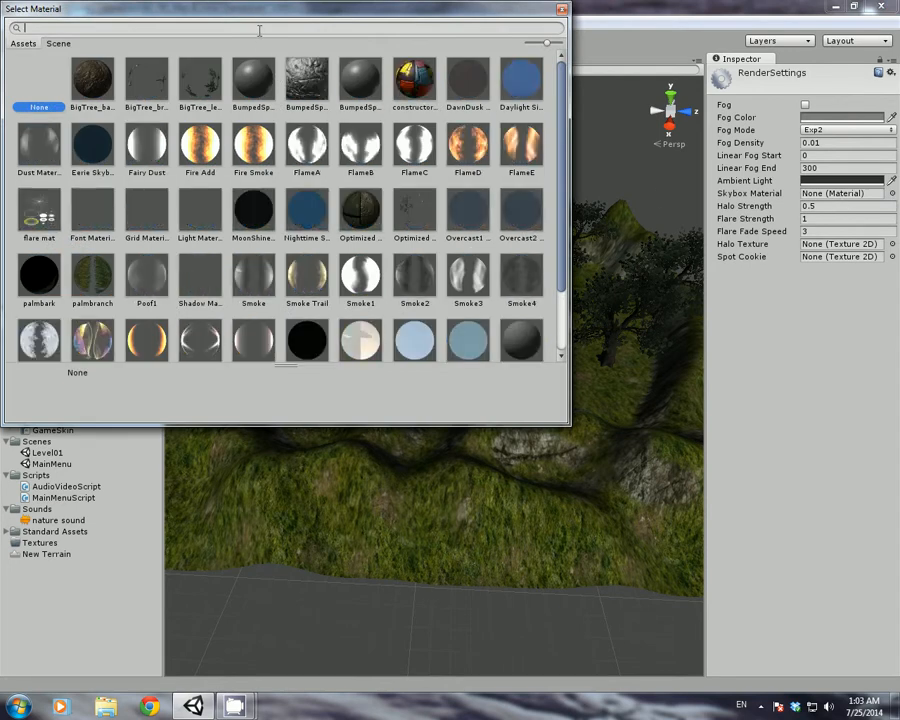
{"action": "type", "text": "sky"}
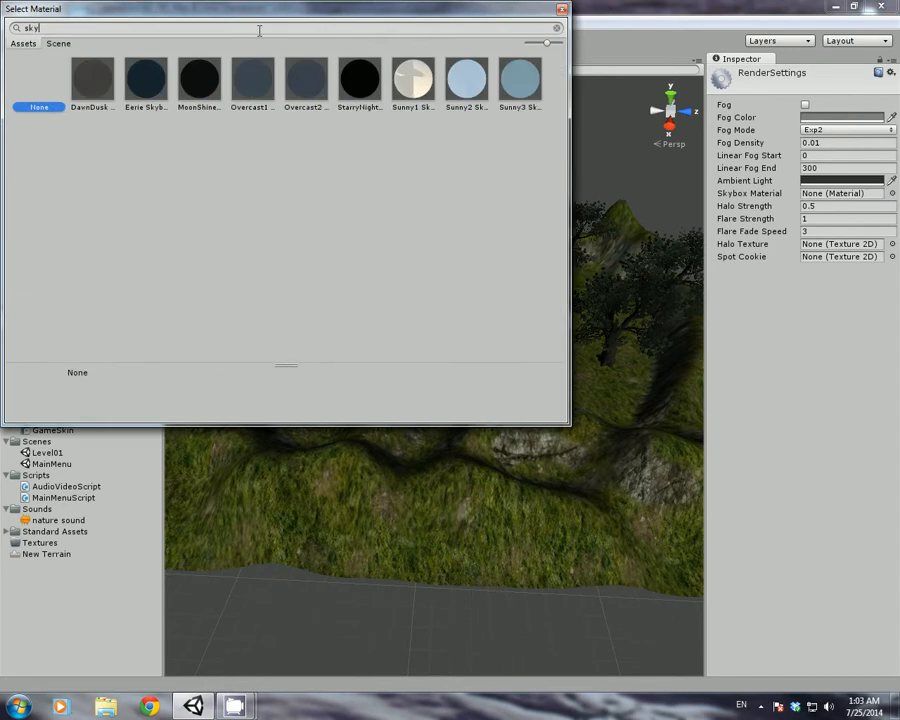
{"action": "double_click", "coordinate": [463, 97]}
{"action": "mouse_move", "coordinate": [464, 268]}
{"action": "right_mouse_down"}
{"action": "mouse_move", "coordinate": [482, 270]}
{"action": "mouse_move", "coordinate": [484, 257]}
{"action": "mouse_move", "coordinate": [464, 244]}
{"action": "right_mouse_up"}
{"action": "key", "text": "w"}
{"action": "left_click", "coordinate": [310, 138]}
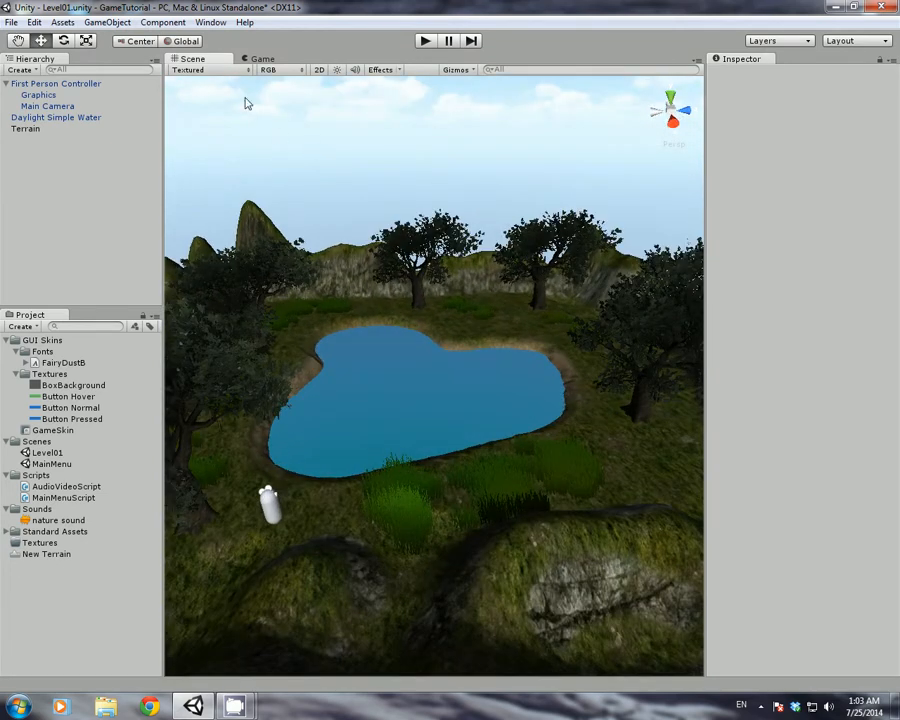
Create a Directional Light in the scene via GameObject > Create Other
{"action": "left_click", "coordinate": [92, 22]}
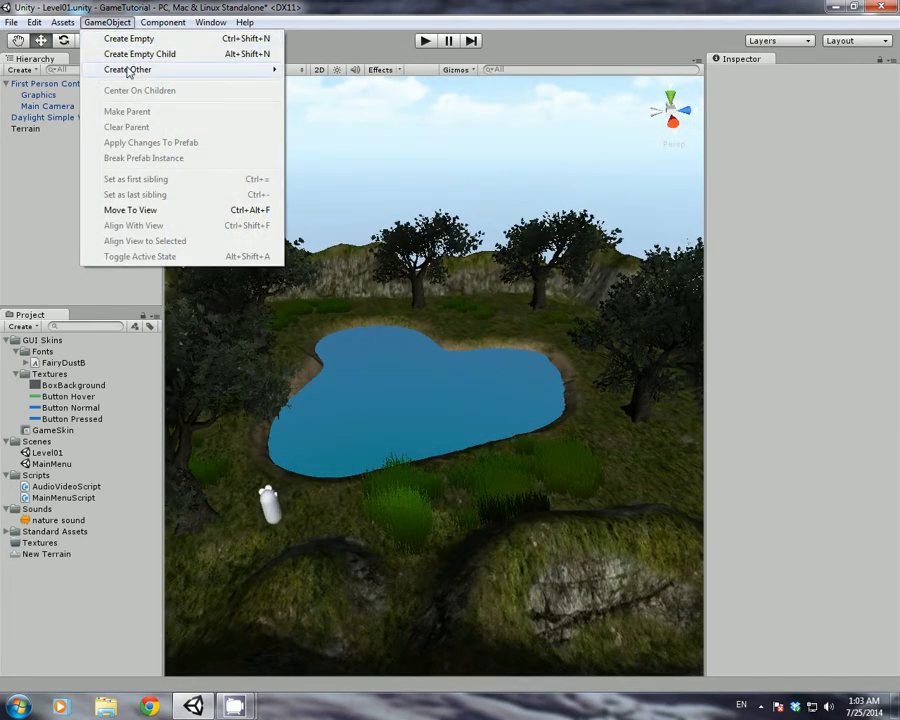
{"action": "mouse_move", "coordinate": [263, 79]}
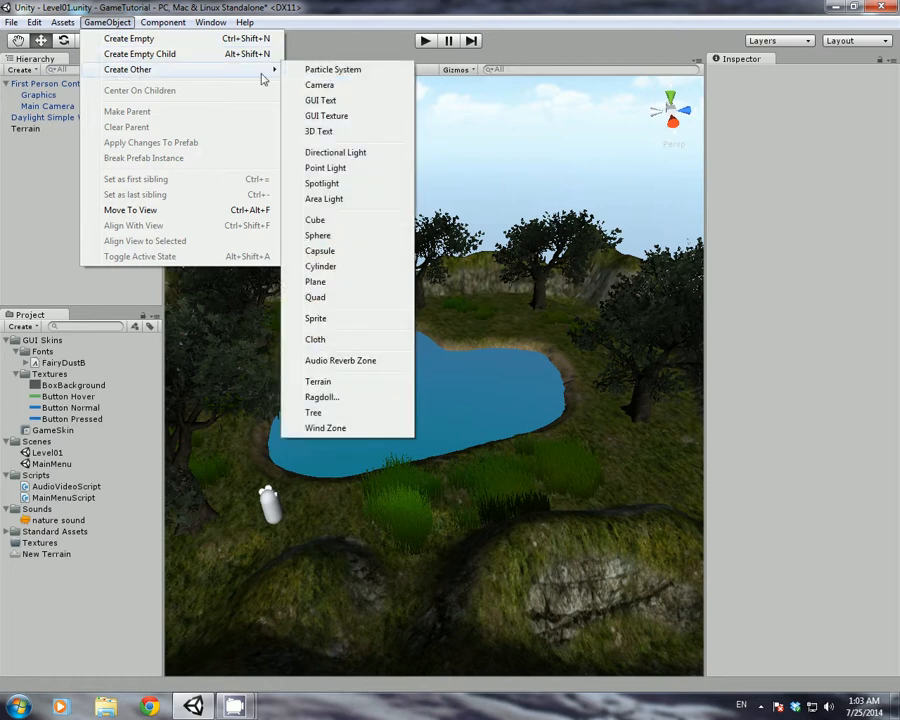
{"action": "left_click", "coordinate": [358, 157]}
{"action": "key", "text": "w"}
{"action": "right_click_drag", "start_coordinate": [420, 230], "coordinate": [445, 296]}
{"action": "key", "text": "s"}
{"action": "key", "text": "a"}
{"action": "key", "text": "d"}
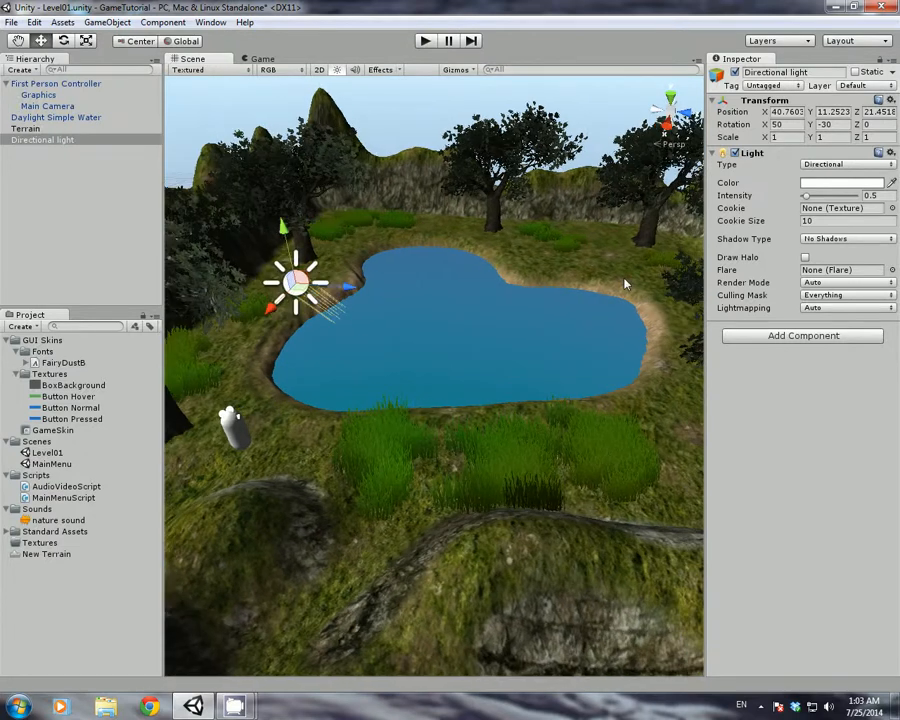
Set the light's Shadow Type to Soft Shadows and rotate it to 40.103, -54.169, -31.408
{"action": "left_click", "coordinate": [822, 239]}
{"action": "left_click", "coordinate": [828, 287]}
{"action": "right_click_drag", "start_coordinate": [573, 305], "coordinate": [424, 310]}
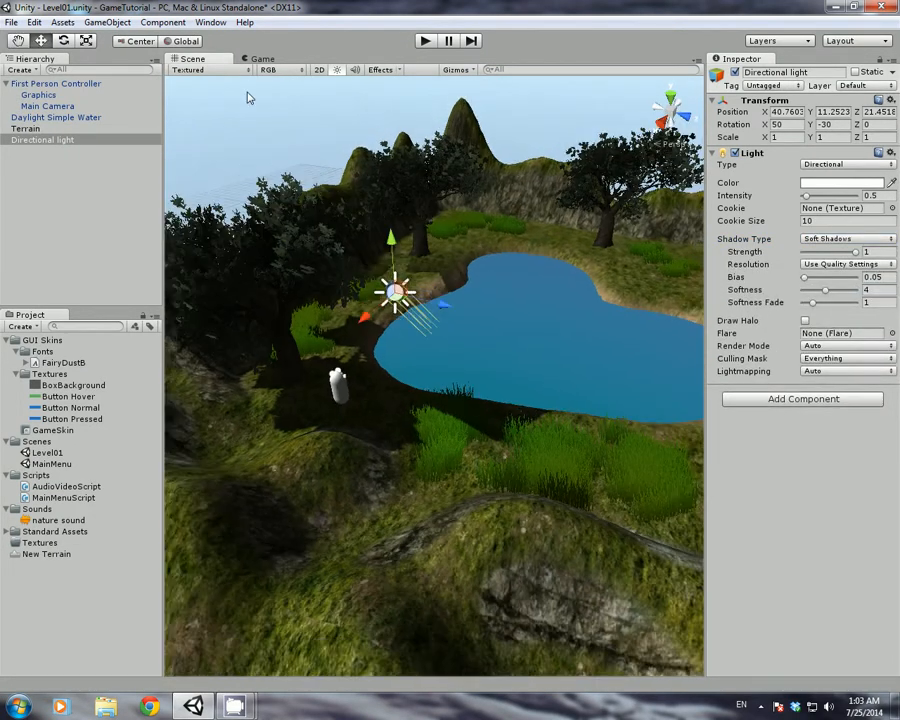
{"action": "left_click", "coordinate": [63, 41]}
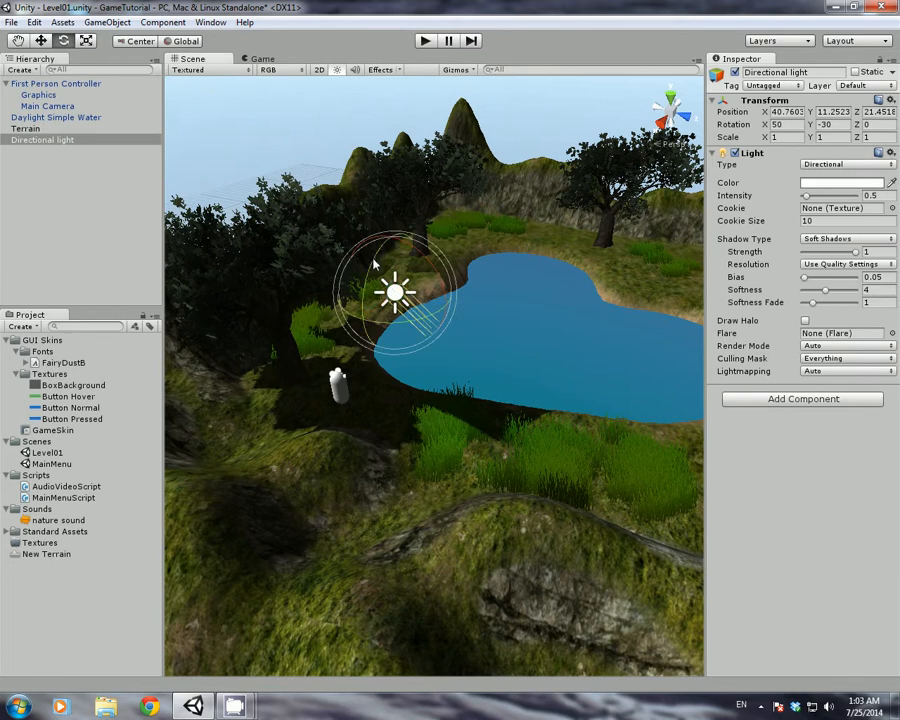
{"action": "mouse_move", "coordinate": [378, 263]}
{"action": "left_mouse_down"}
{"action": "mouse_move", "coordinate": [372, 287]}
{"action": "mouse_move", "coordinate": [368, 255]}
{"action": "mouse_move", "coordinate": [374, 265]}
{"action": "left_mouse_up"}
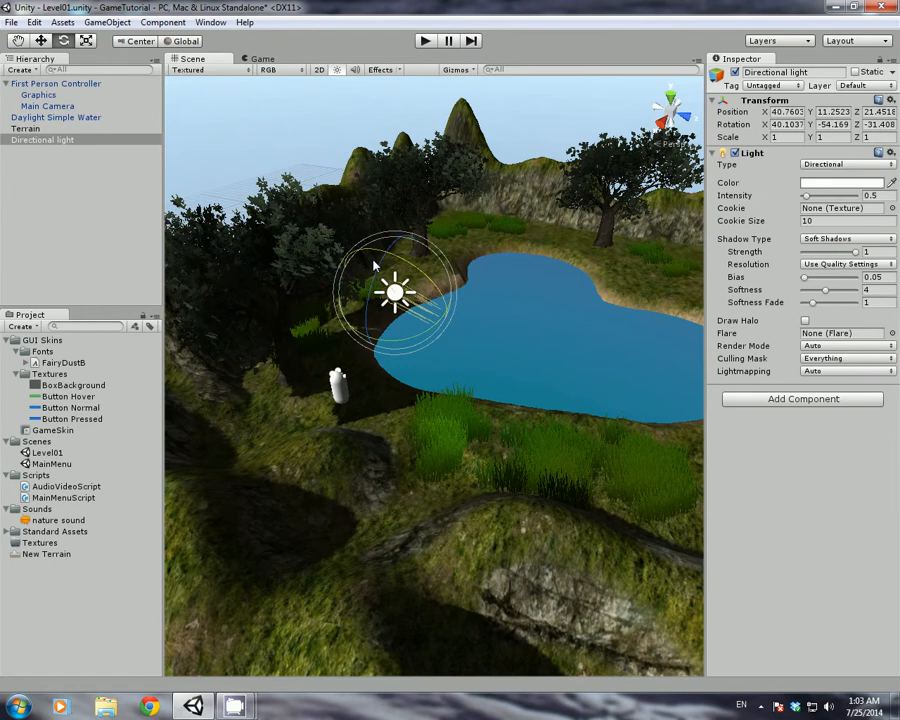
Make the Daylight Simple Water receive shadows, leaving Cast Shadows off
{"action": "left_click", "coordinate": [534, 305]}
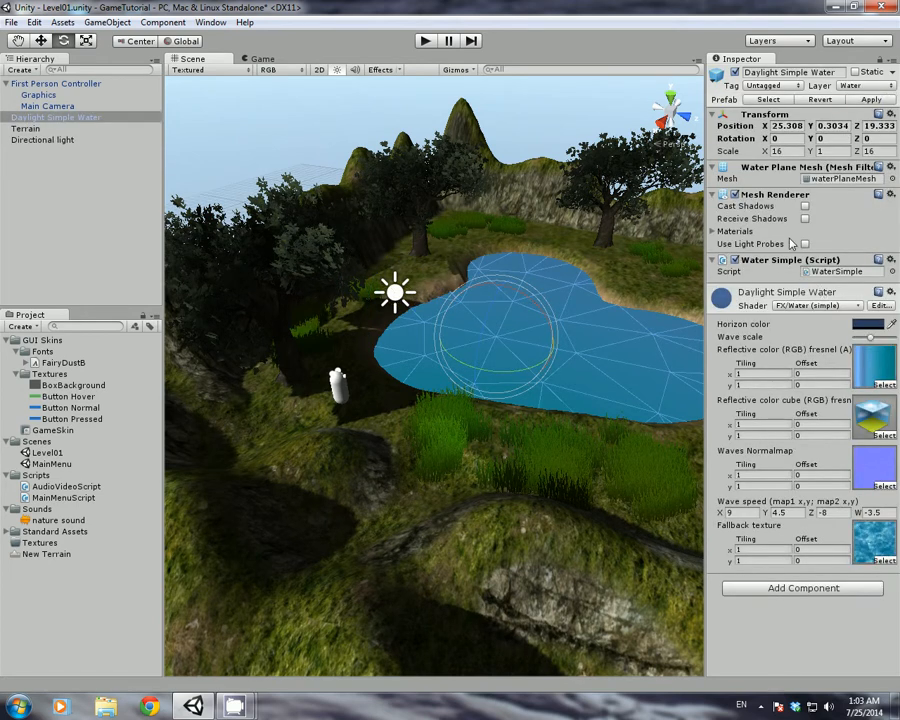
{"action": "left_click", "coordinate": [806, 218]}
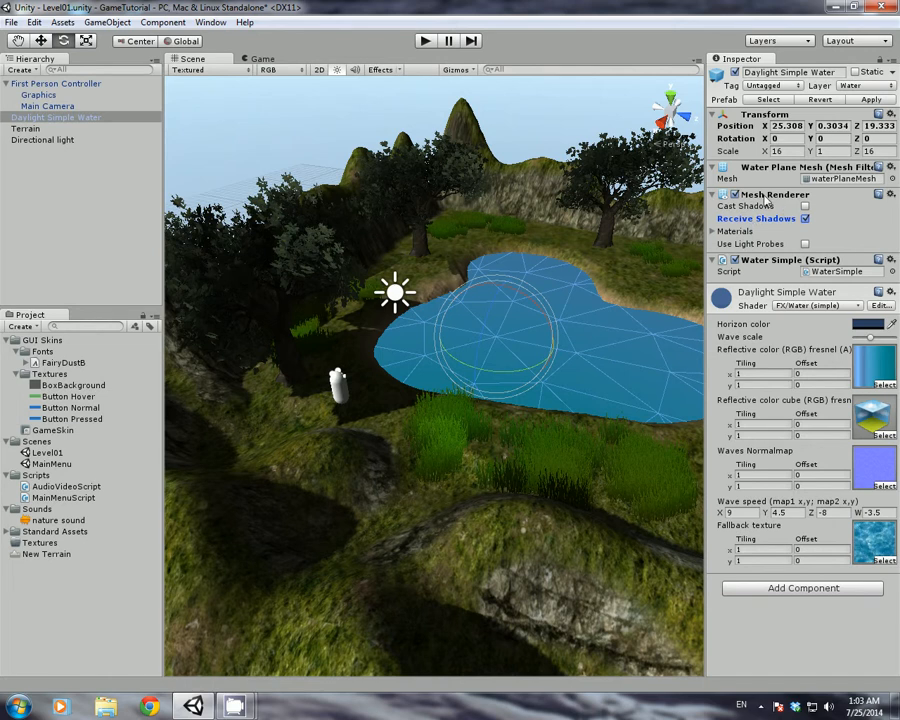
{"action": "left_click", "coordinate": [805, 206]}
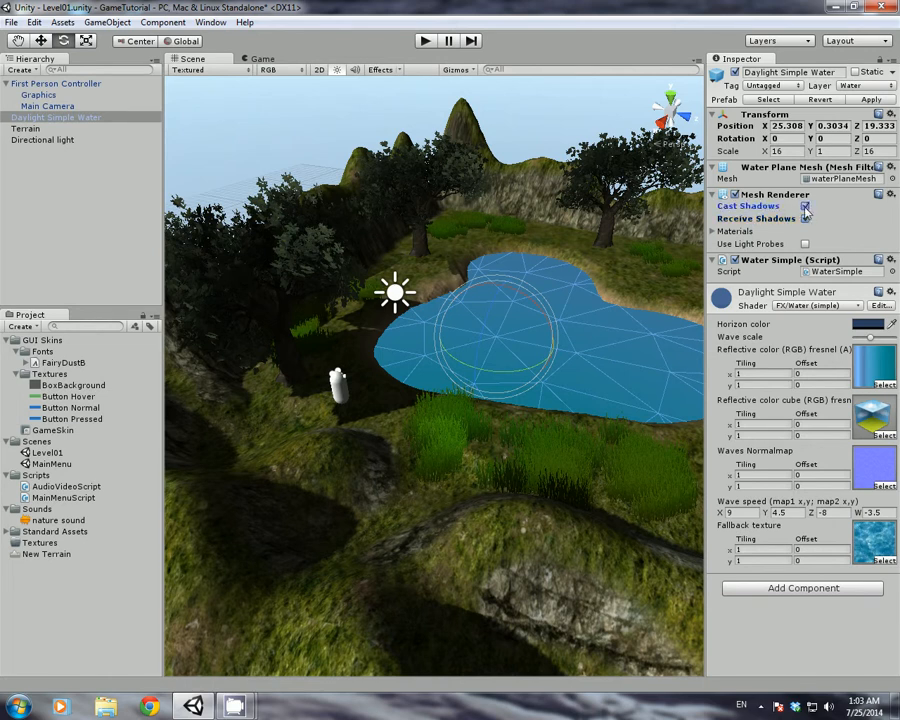
{"action": "left_click", "coordinate": [805, 207]}
Make the First Person Controller's Graphics receive and cast shadows, then start a play-test
{"action": "left_click", "coordinate": [37, 94]}
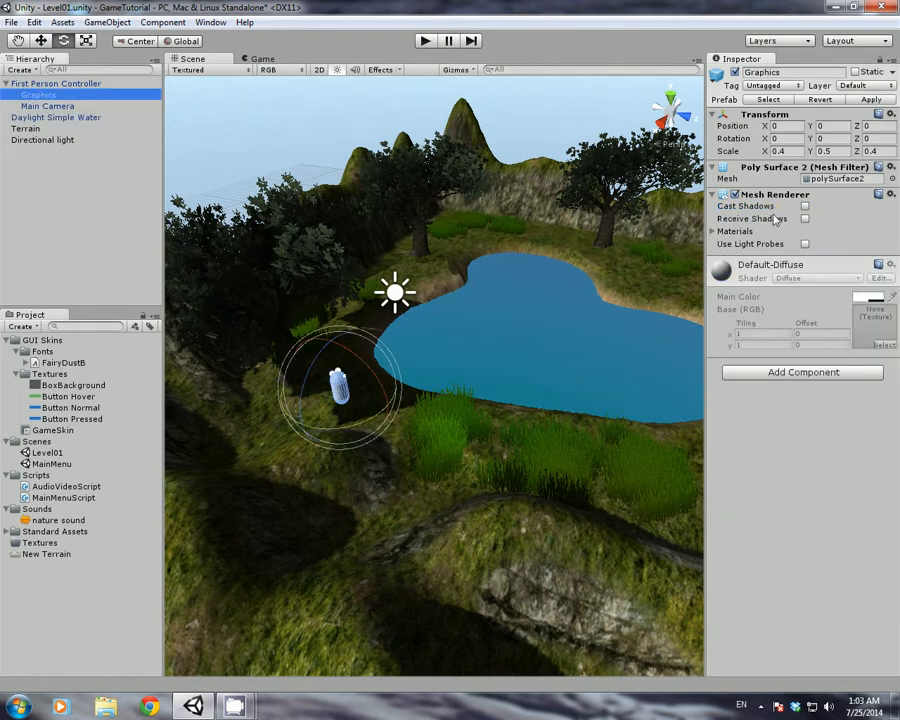
{"action": "left_click", "coordinate": [805, 218]}
{"action": "left_click", "coordinate": [805, 206]}
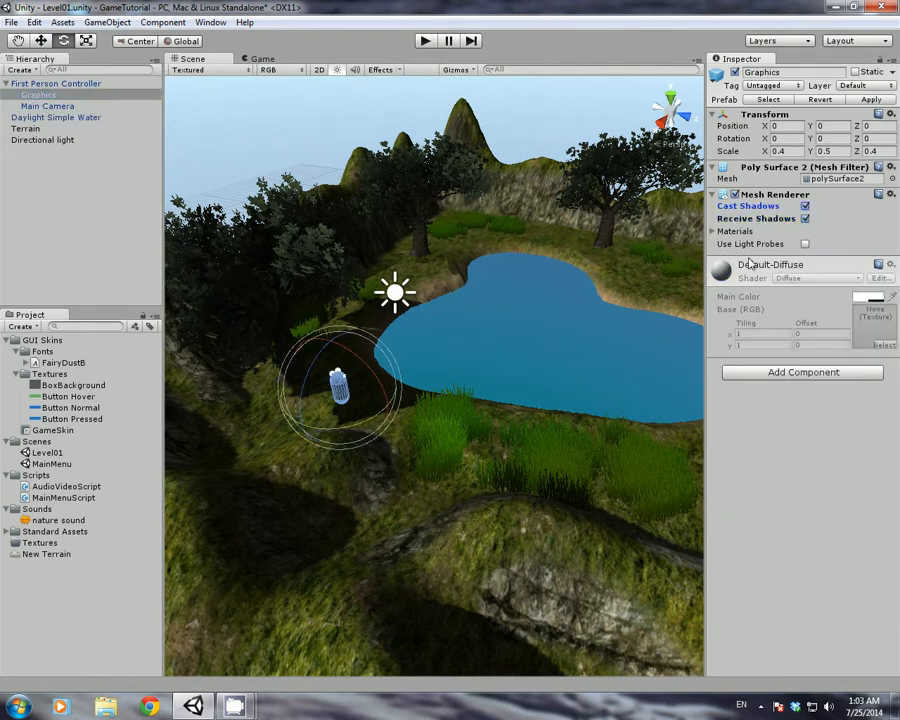
{"action": "left_click", "coordinate": [425, 41]}
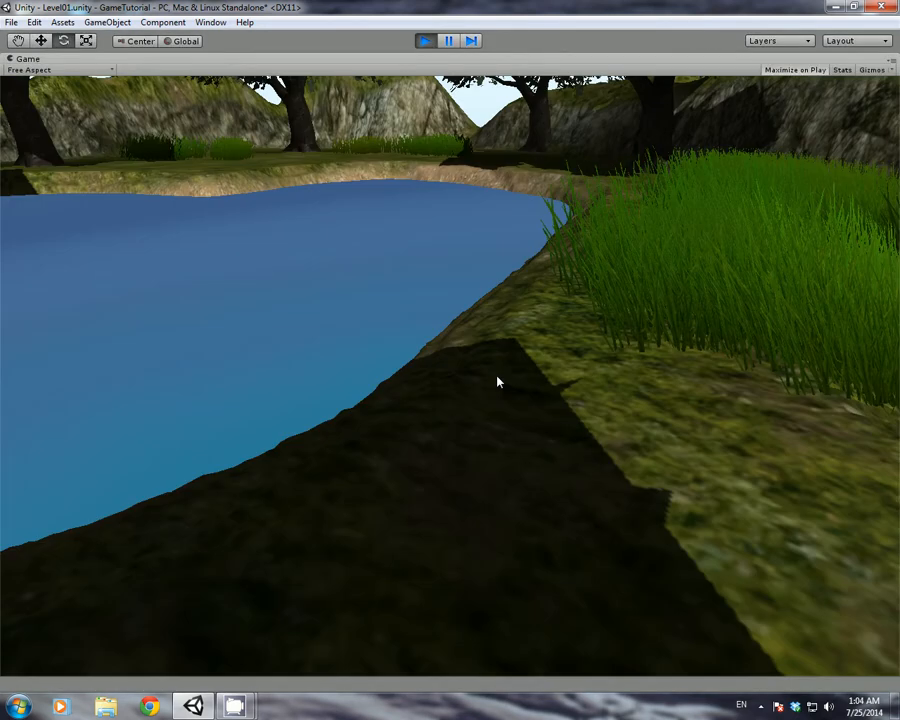
{"action": "key", "text": "w"}
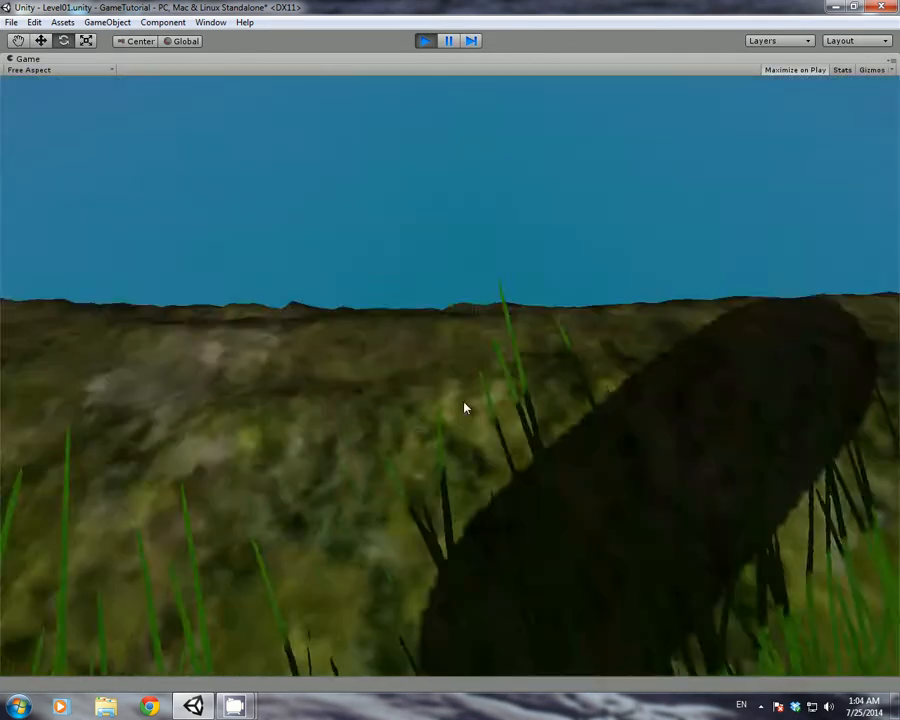
{"action": "key", "text": "w"}
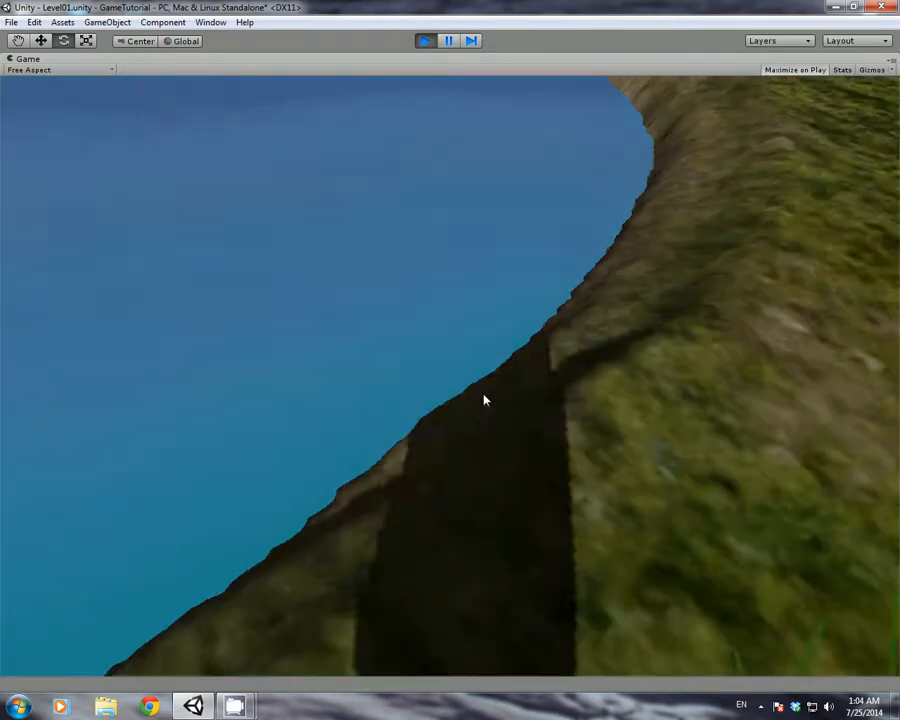
{"action": "key", "text": "w"}
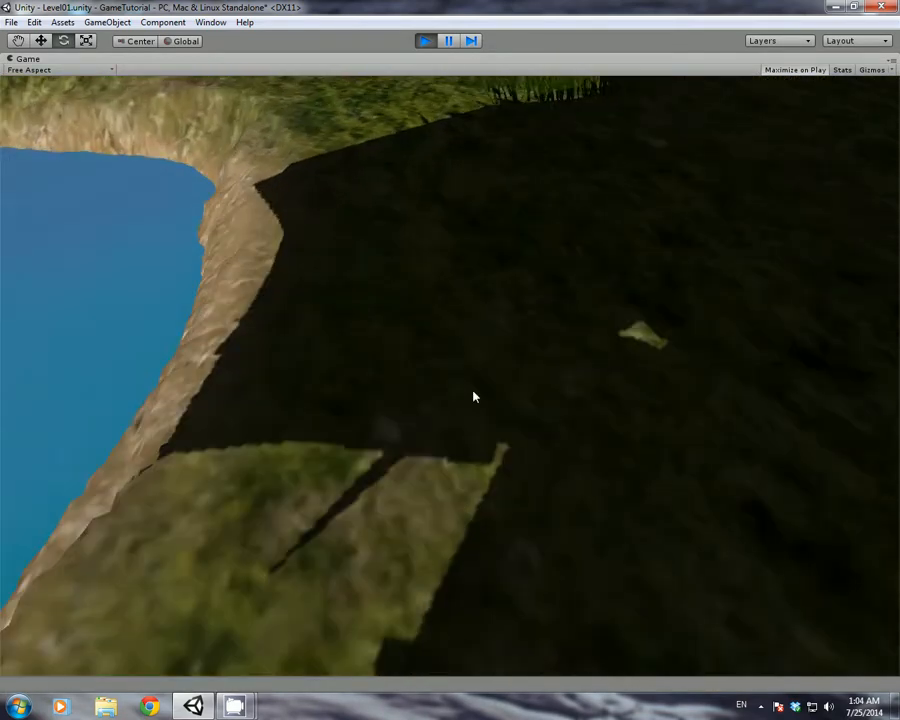
{"action": "key", "text": "w"}
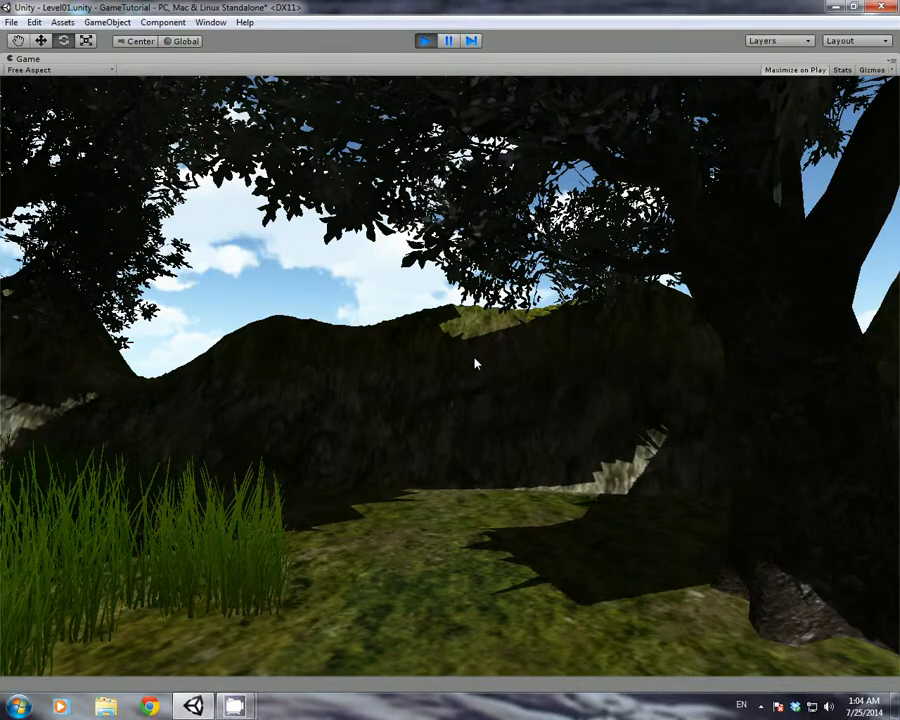
{"action": "key", "text": "w"}
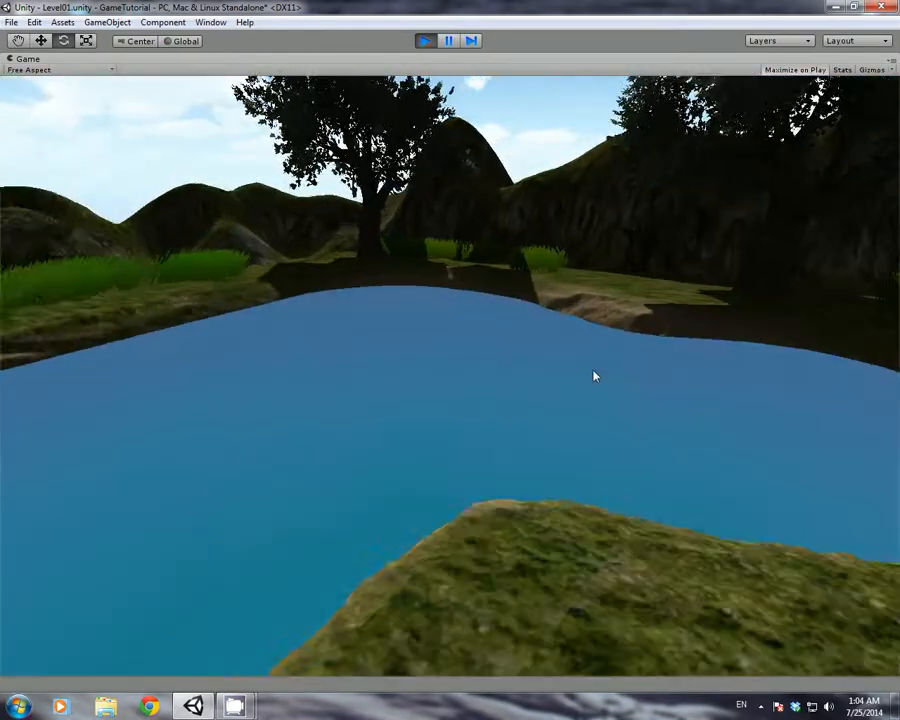
{"action": "key", "text": "w"}
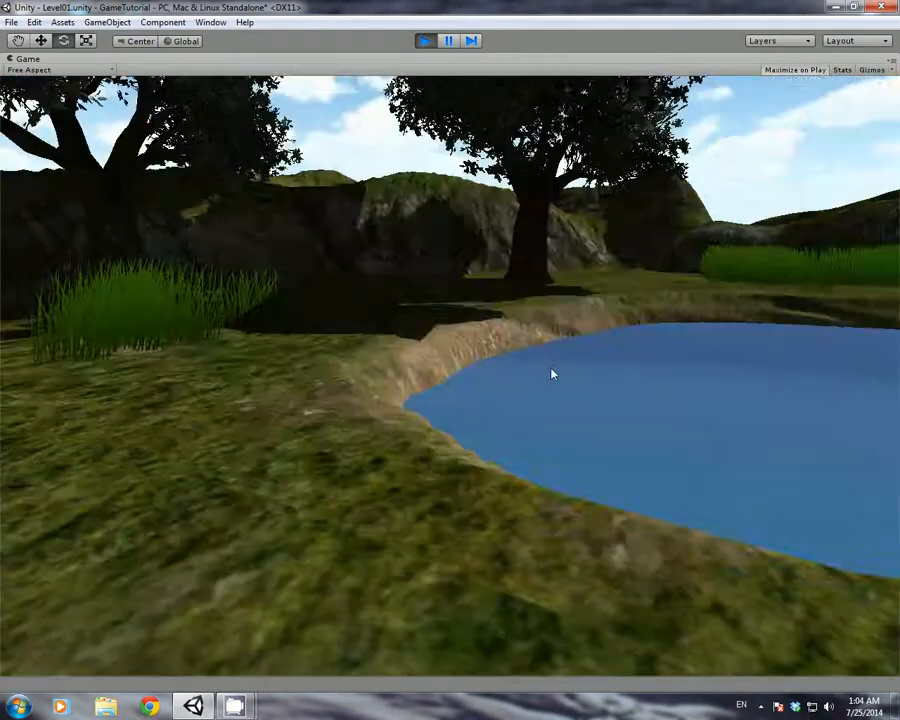
{"action": "key", "text": "w"}
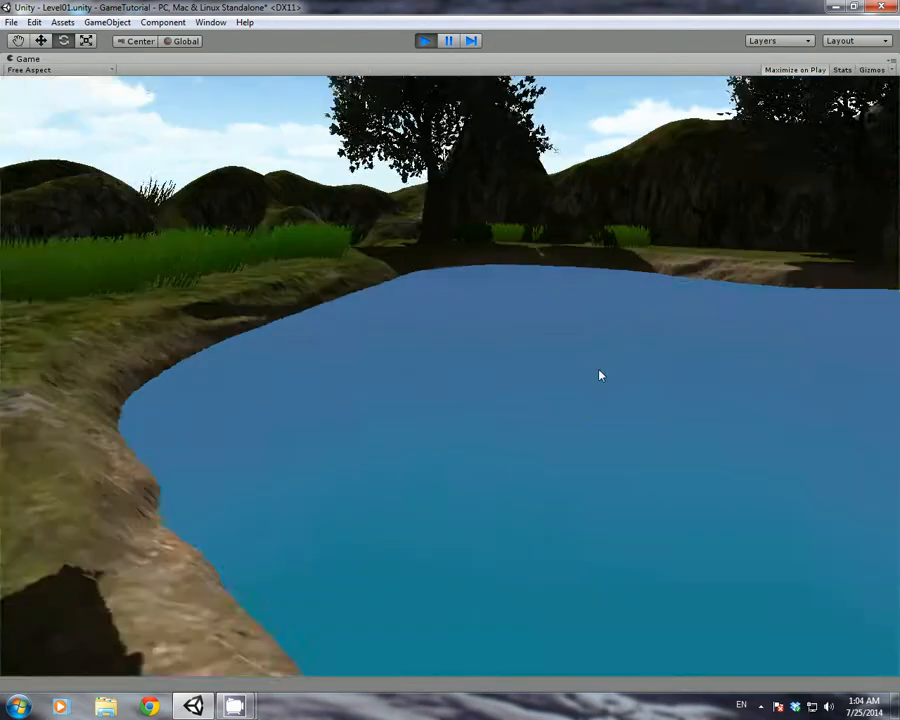
{"action": "key", "text": "a"}
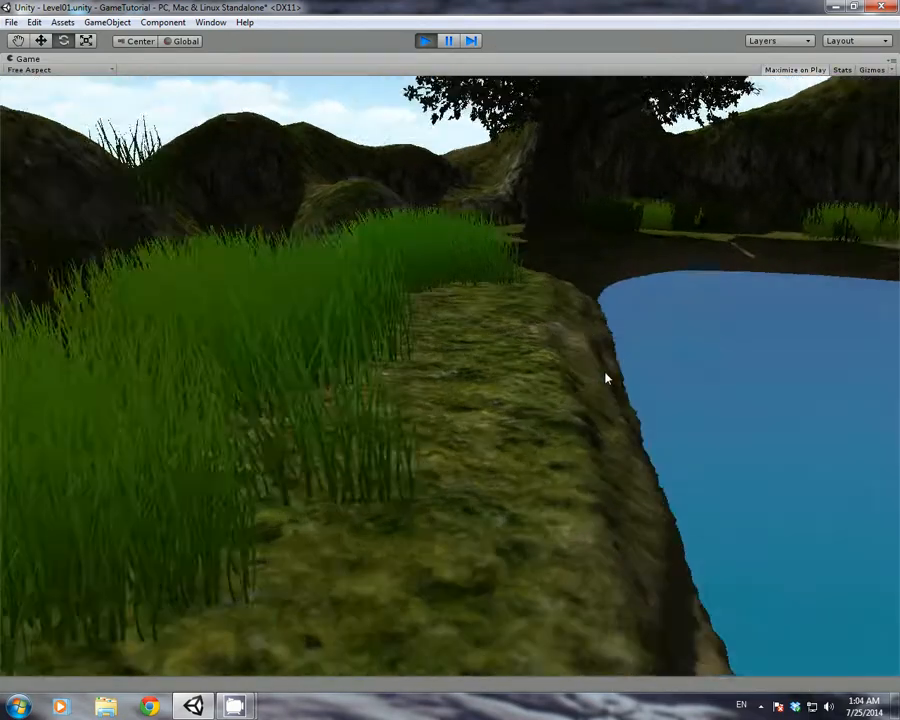
{"action": "key", "text": "a"}
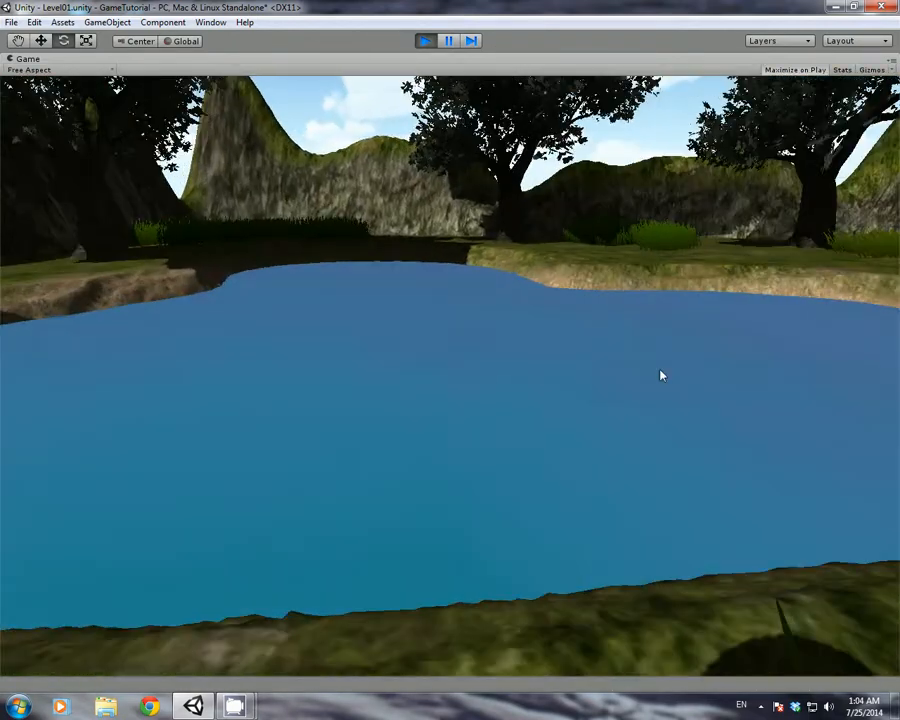
{"action": "key", "text": "w"}
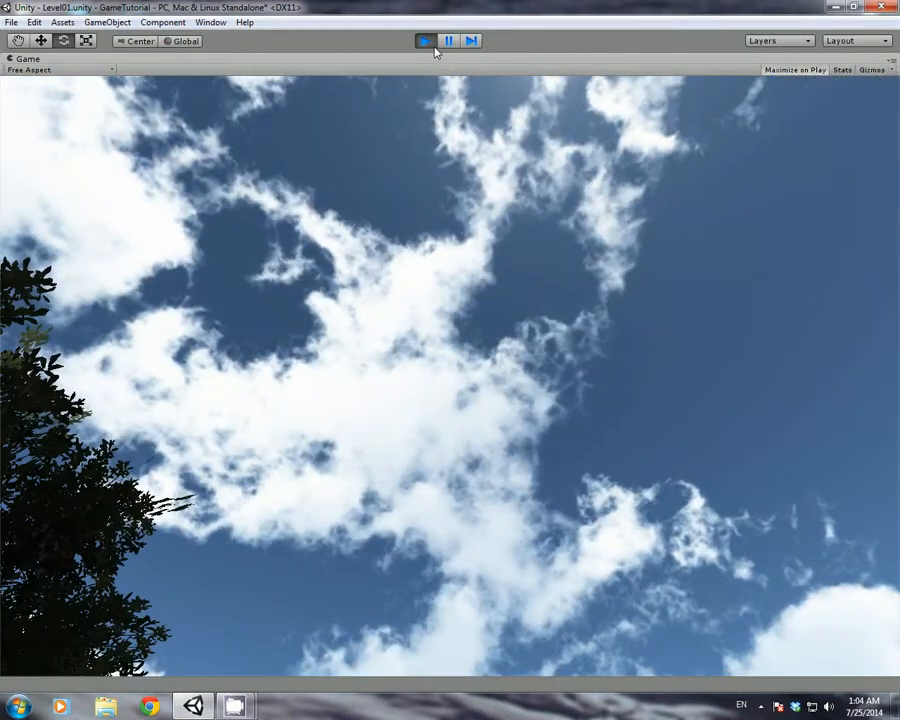
{"action": "left_click", "coordinate": [426, 41]}
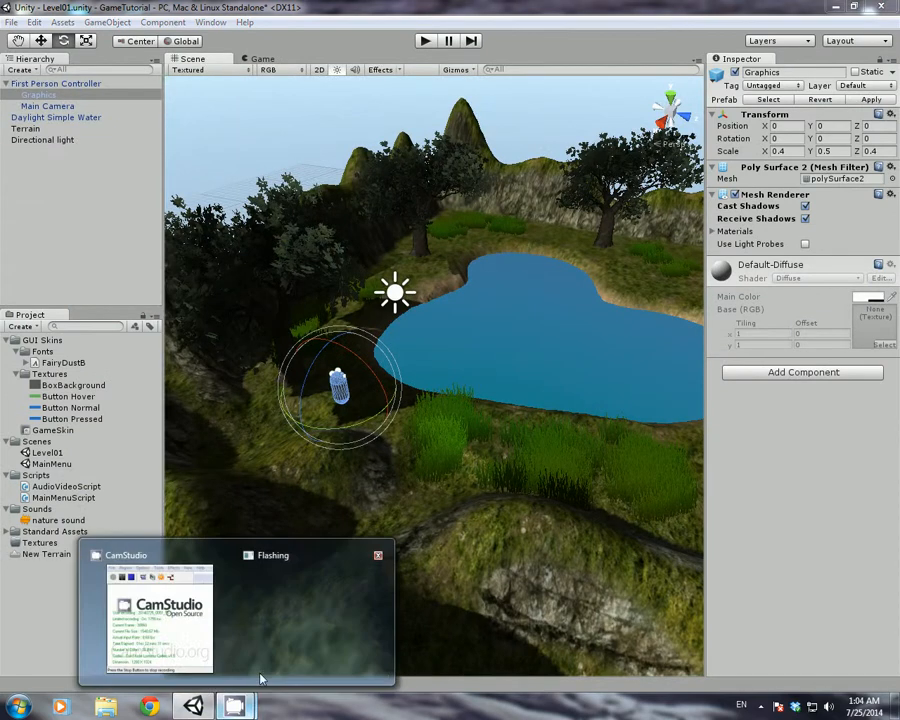